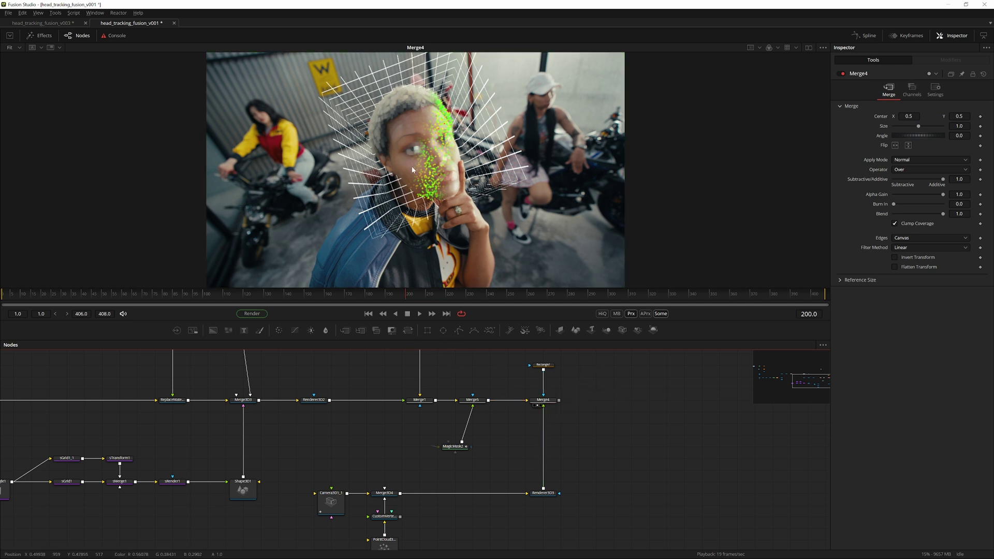
- Play back the finished head-tracking composite and examine how the grid and point cloud stick to the woman's face
key("space")
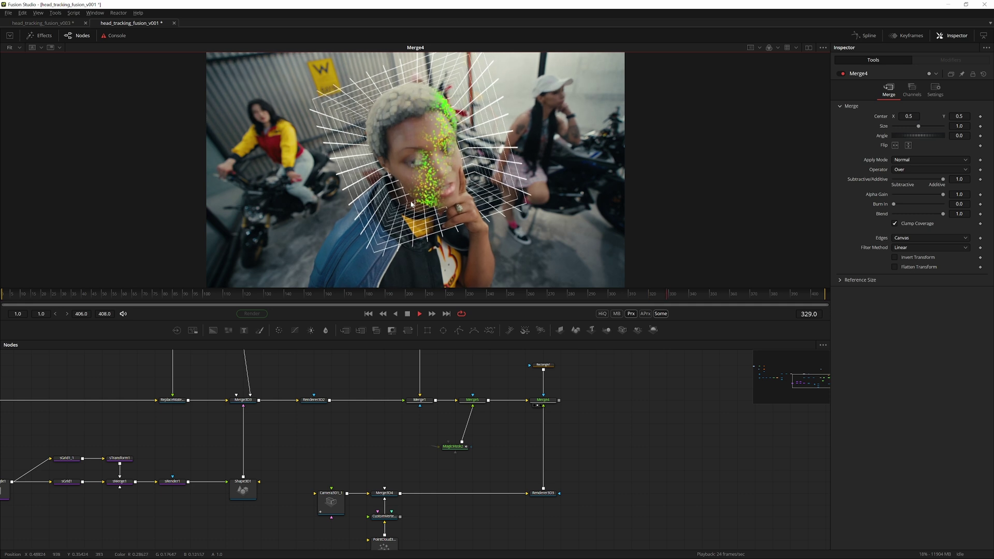
scroll(439, 166, "up", 1)
scroll(456, 158, "up", 3)
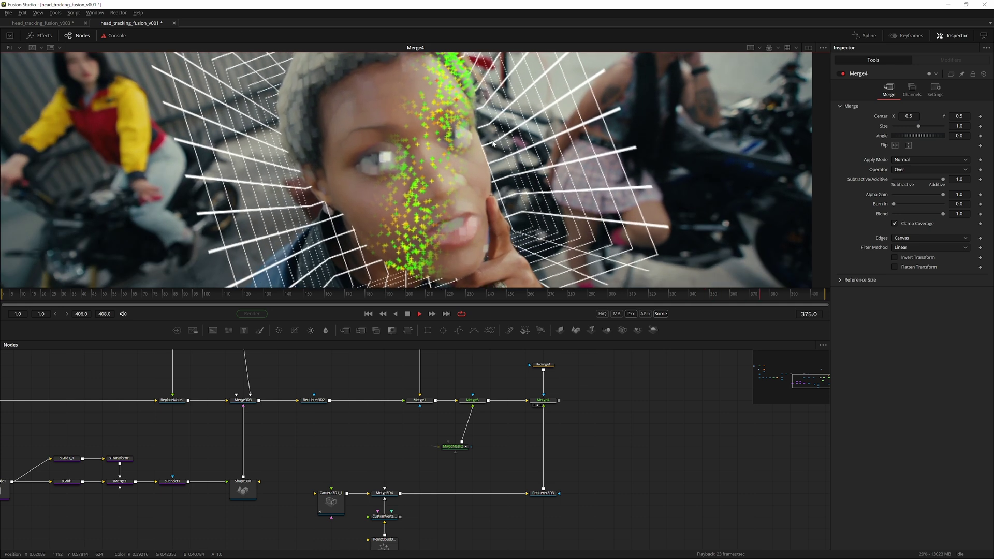
scroll(486, 149, "down", 4)
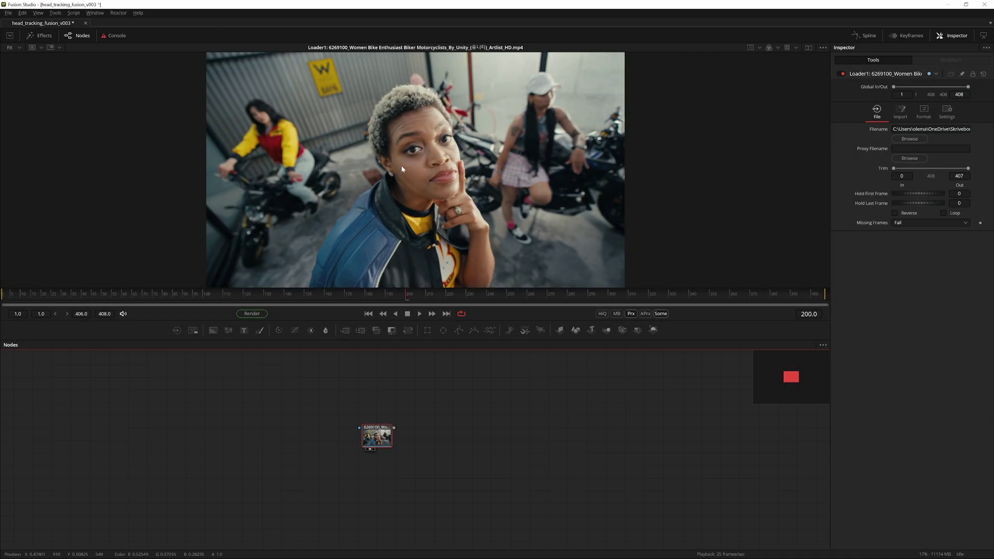
- Save the composition
left_click_drag(447, 97, 365, 192)
left_click_drag(471, 85, 351, 199)
key("ctrl+s")
- Add a Magic Mask node after the footage loader, space it out from the loader, and show its output in the viewer
key("shift+space")
type("camer")
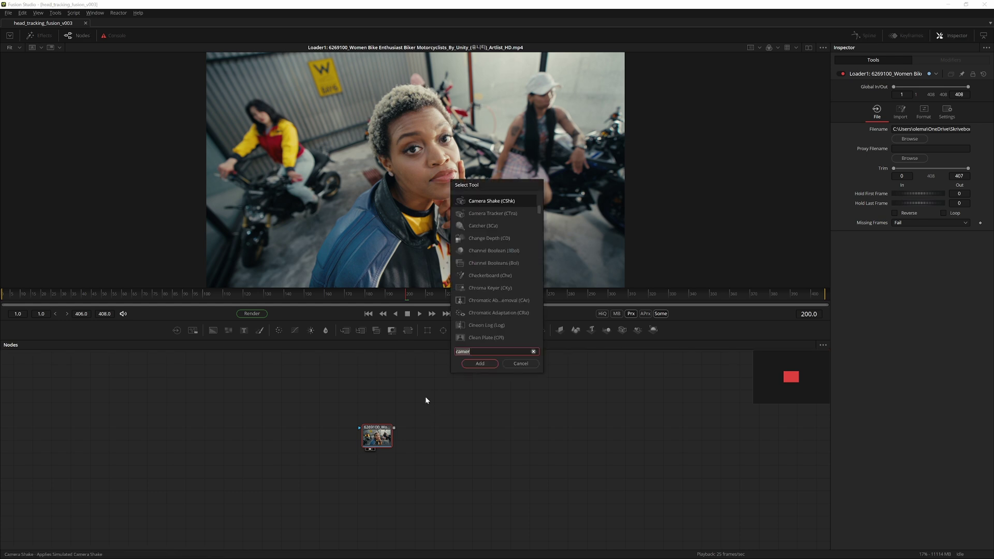
key("BackSpace")
key("BackSpace")
key("BackSpace")
key("BackSpace")
key("BackSpace")
type("magic")
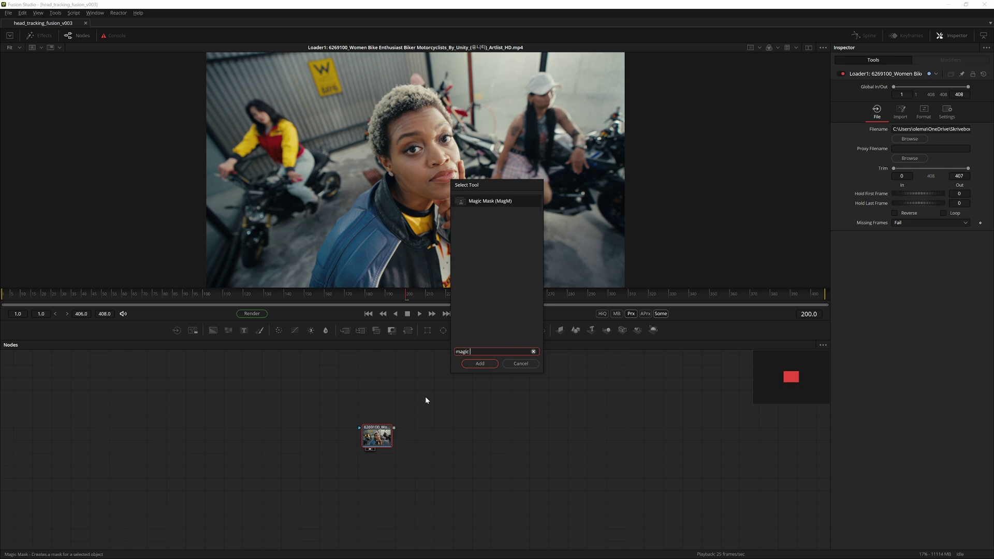
key("Return")
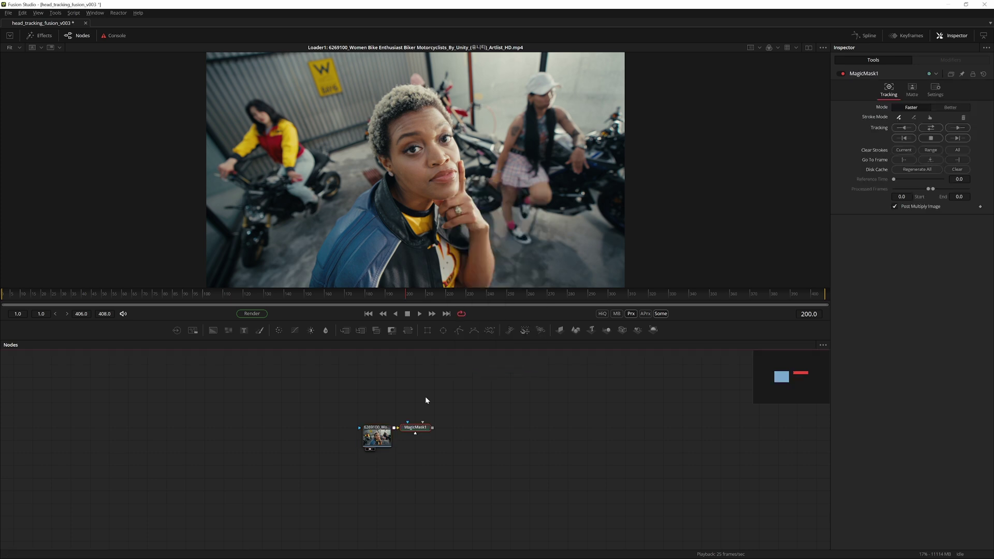
left_click_drag(425, 429, 444, 429)
key("1")
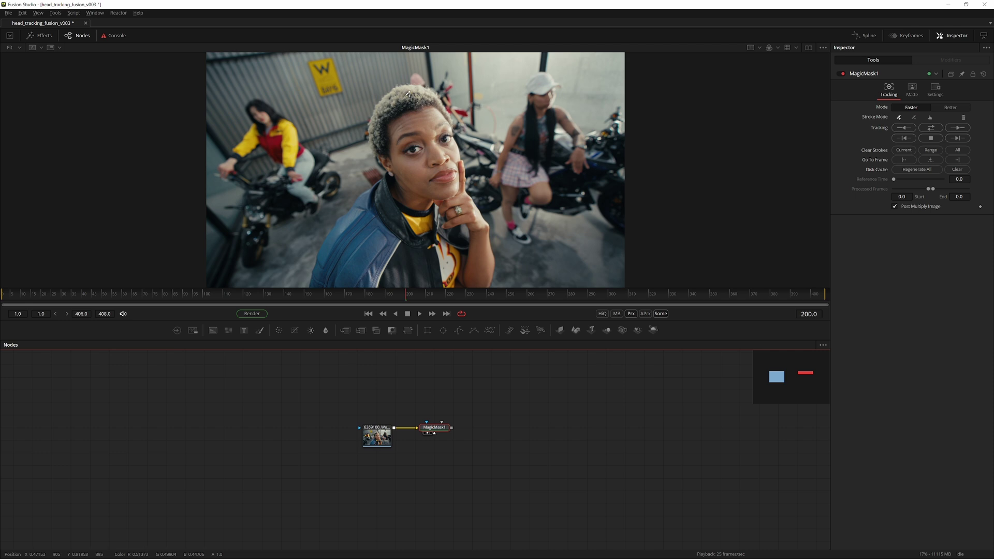
- Paint Magic Mask strokes over the front woman's face and hair, and exclusion strokes over her neck, hand and shoulders at frame 200
left_click_drag(404, 92, 450, 184)
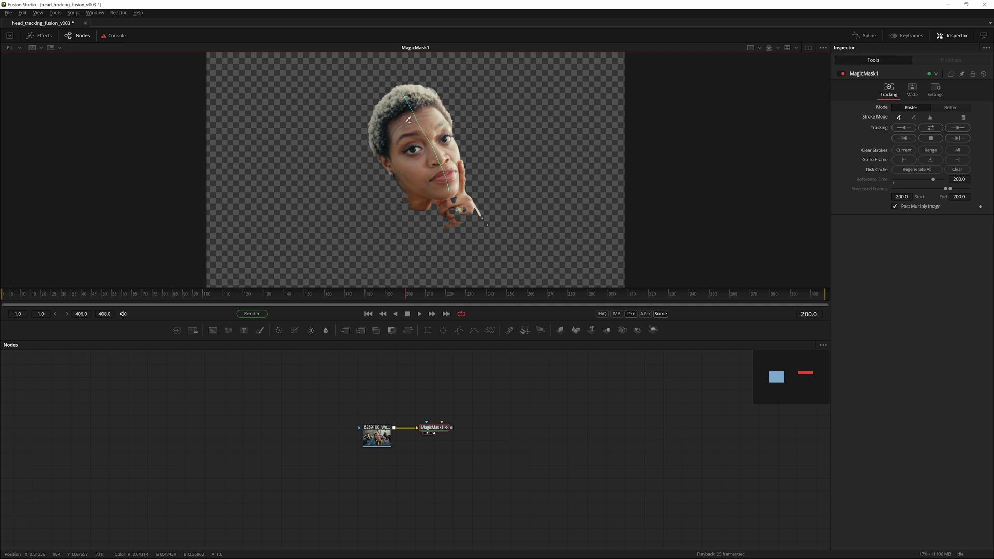
mouse_move(418, 107)
left_mouse_down()
mouse_move(392, 125)
mouse_move(425, 117)
mouse_move(402, 141)
mouse_move(446, 155)
mouse_move(443, 194)
left_mouse_up()
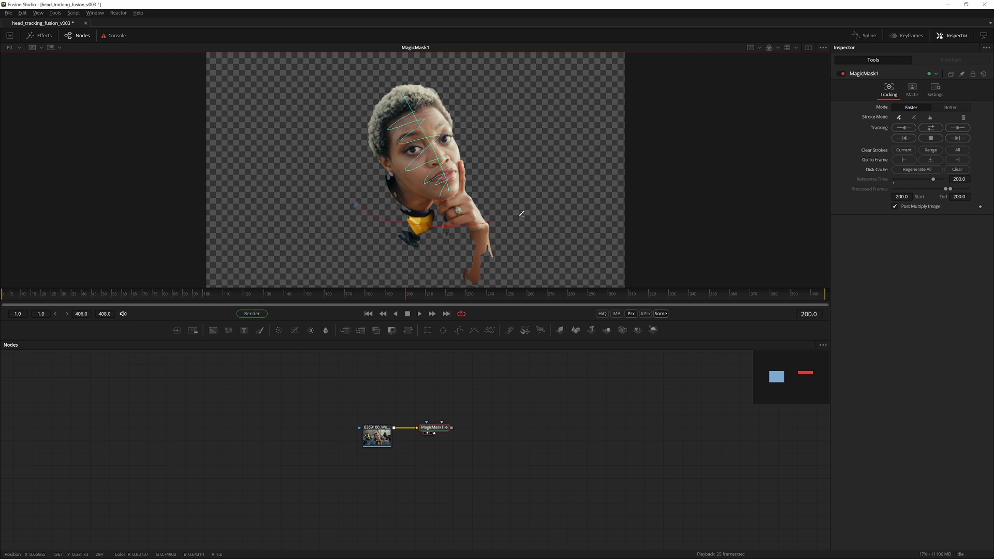
left_click_drag(522, 213, 600, 192)
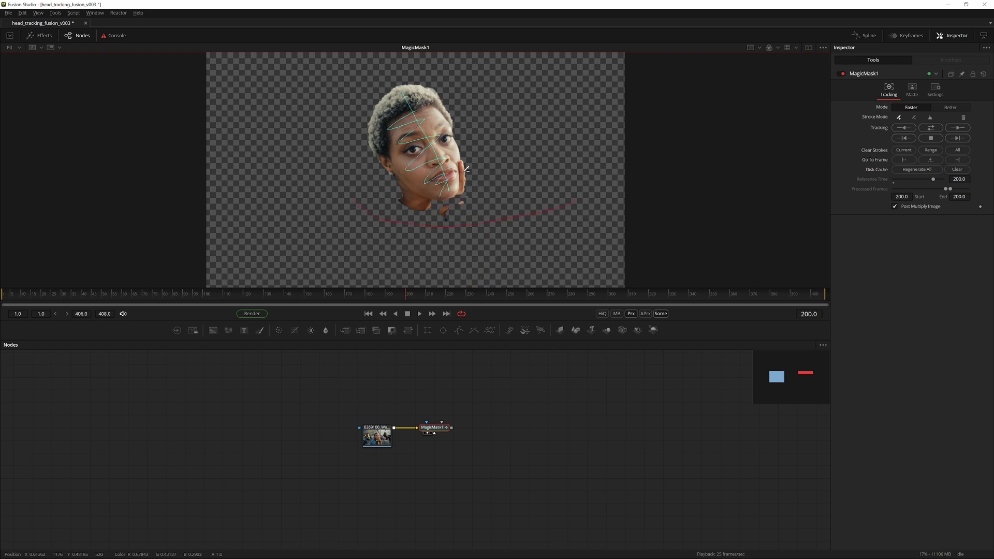
mouse_move(467, 164)
left_mouse_down()
mouse_move(470, 220)
mouse_move(466, 202)
mouse_move(422, 218)
mouse_move(400, 193)
mouse_move(446, 219)
left_mouse_up()
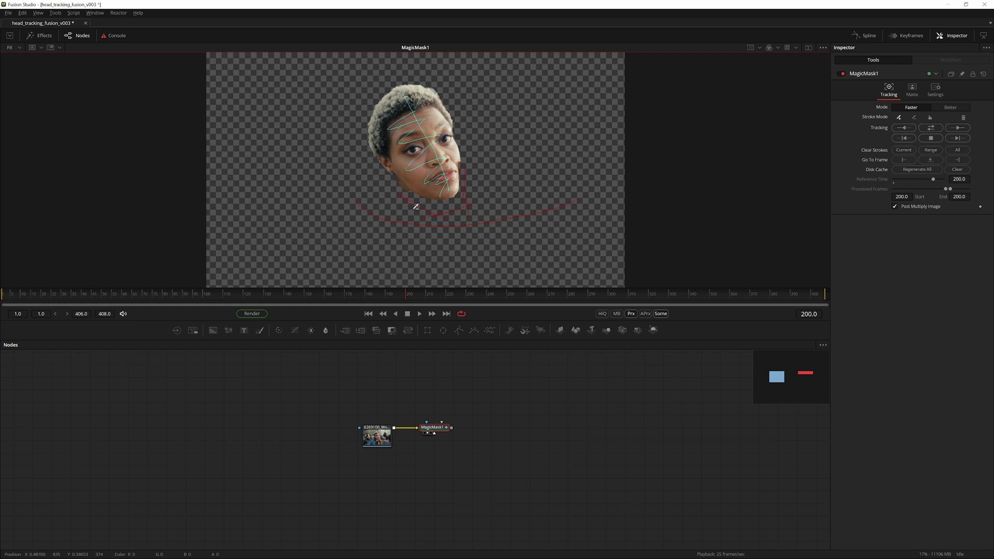
- Split the display into two viewers, with the original footage in the first and the Magic Mask result in the second
left_click(808, 48)
left_click(439, 429)
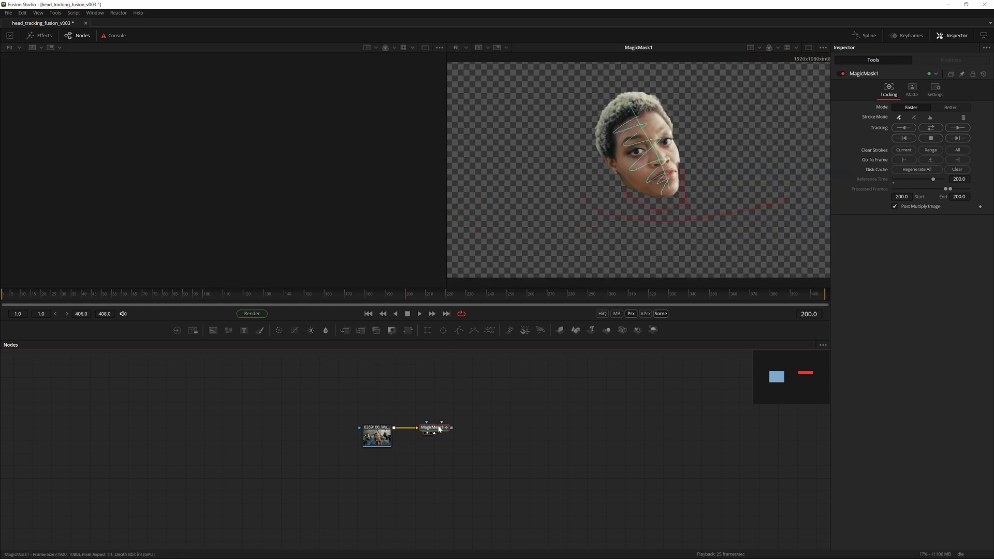
key("1")
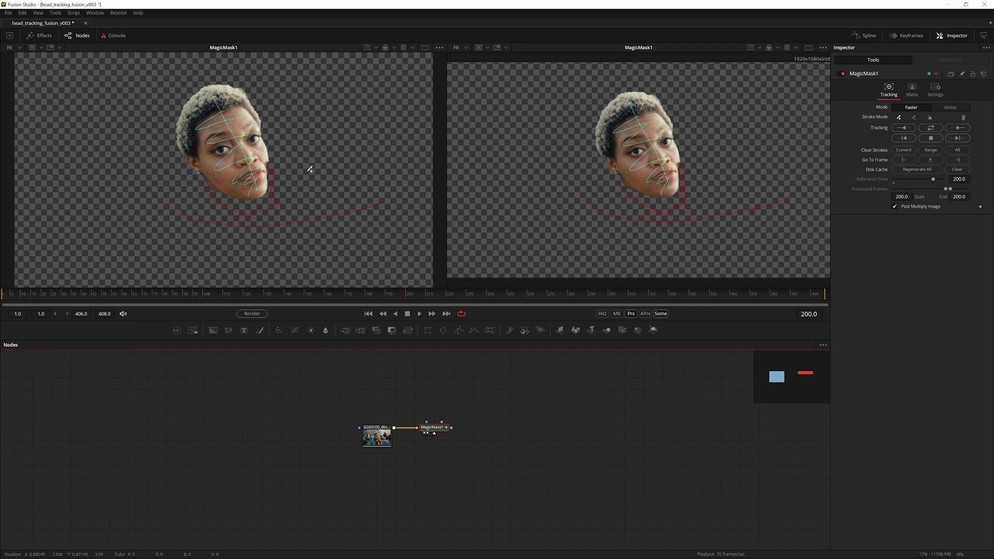
left_click(378, 444)
key("1")
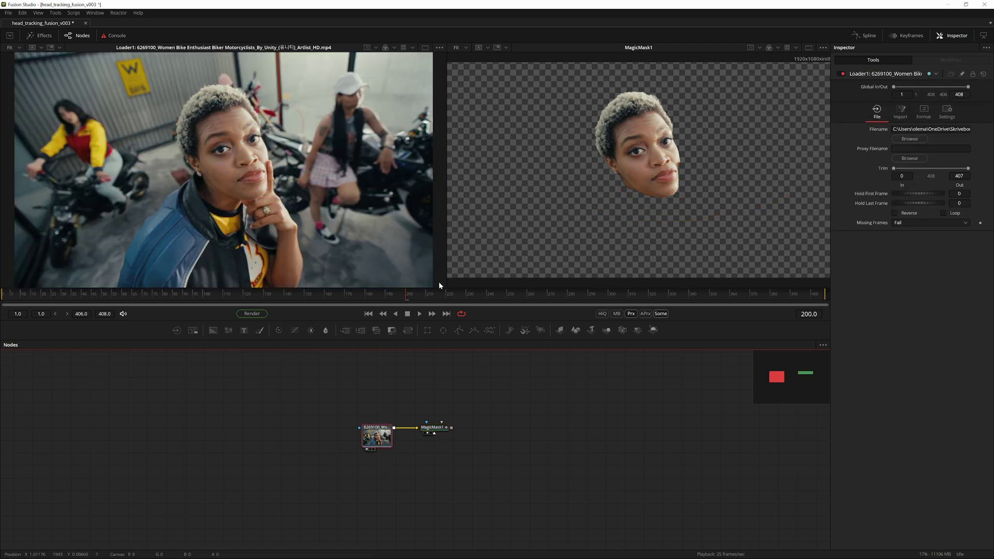
left_click_drag(441, 280, 419, 281)
- Paint exclusion strokes across the background around the woman's head, working on the original footage
left_click_drag(272, 142, 294, 161)
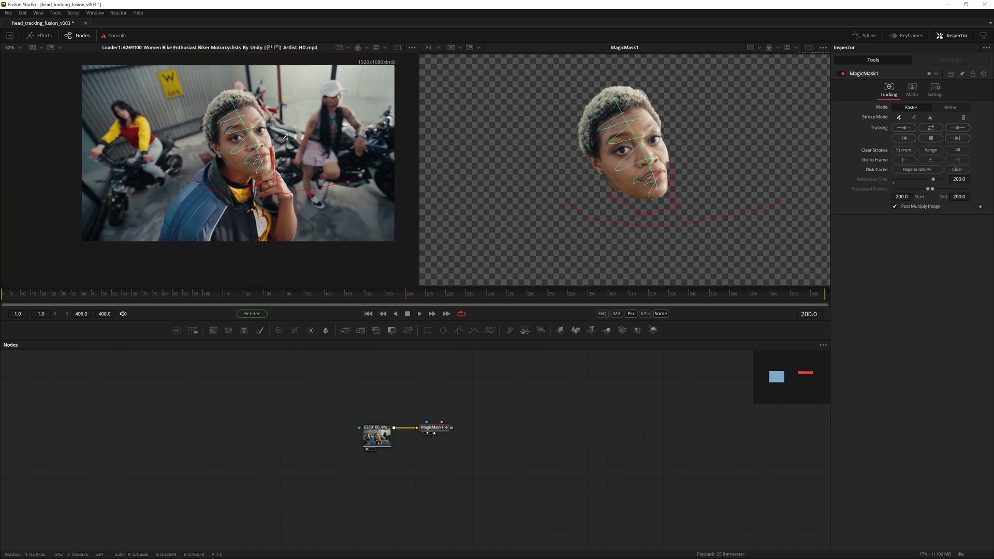
scroll(269, 142, "down", 1)
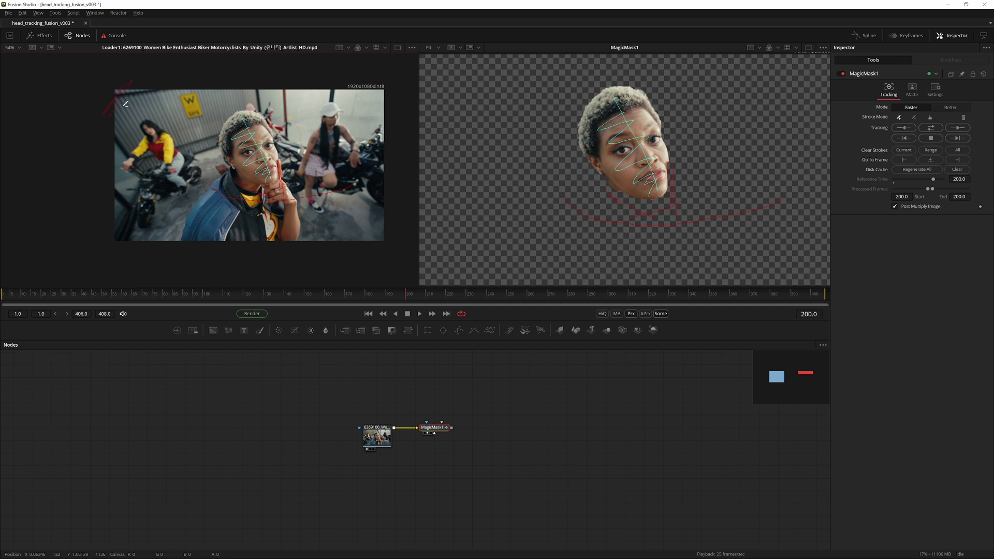
mouse_move(303, 231)
left_mouse_down()
mouse_move(329, 258)
mouse_move(404, 211)
mouse_move(369, 197)
mouse_move(376, 109)
mouse_move(345, 121)
mouse_move(383, 101)
mouse_move(358, 141)
mouse_move(320, 127)
mouse_move(313, 96)
mouse_move(261, 101)
mouse_move(253, 85)
mouse_move(183, 105)
left_mouse_up()
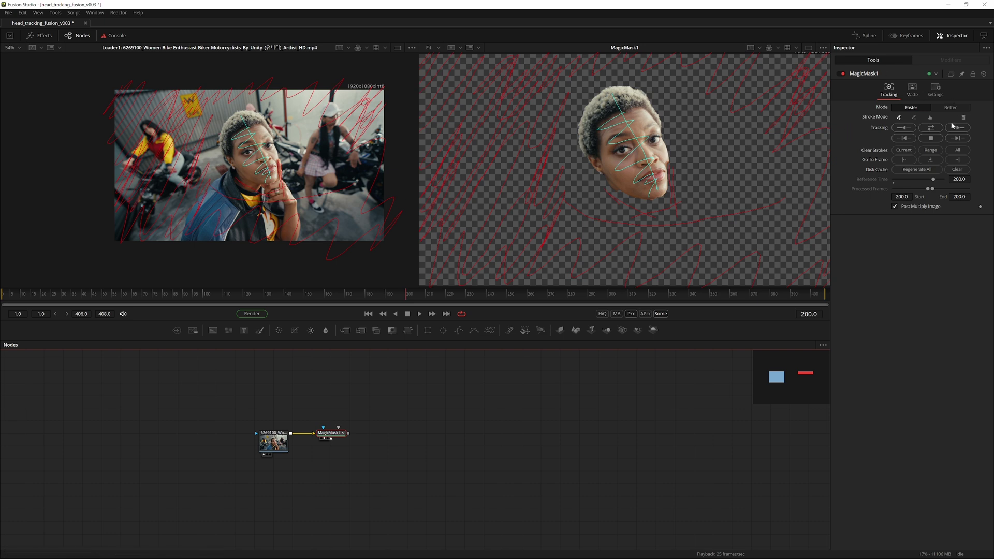
- Save the composition, track the Magic Mask in both directions through the clip, and play back the isolated head to check it
key("ctrl+s")
left_click(935, 130)
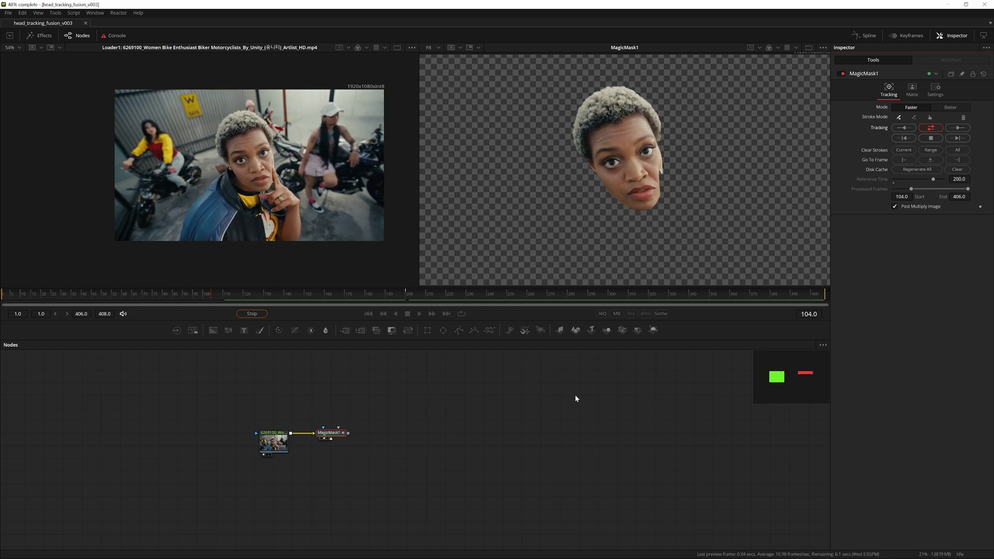
key("space")
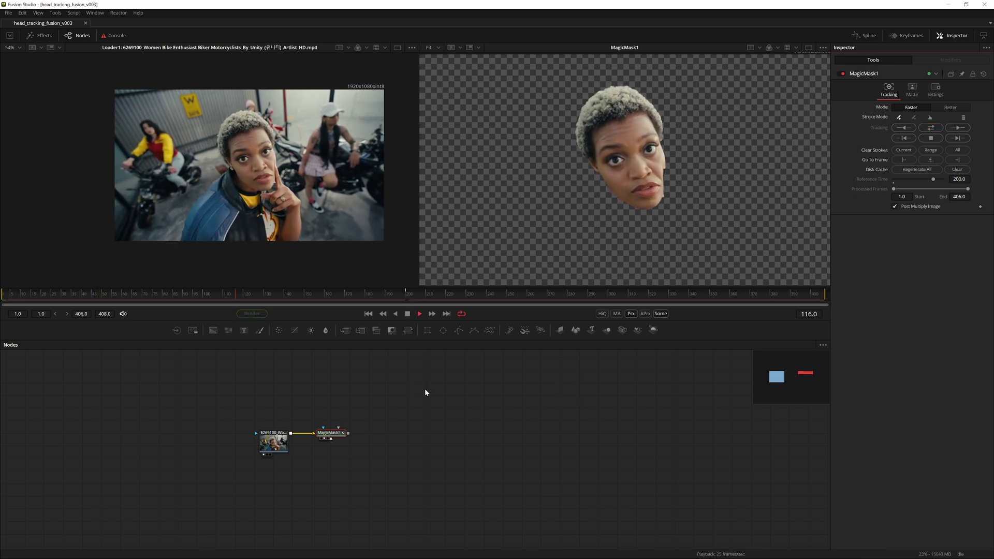
key("space")
left_click_drag(257, 297, 2, 321)
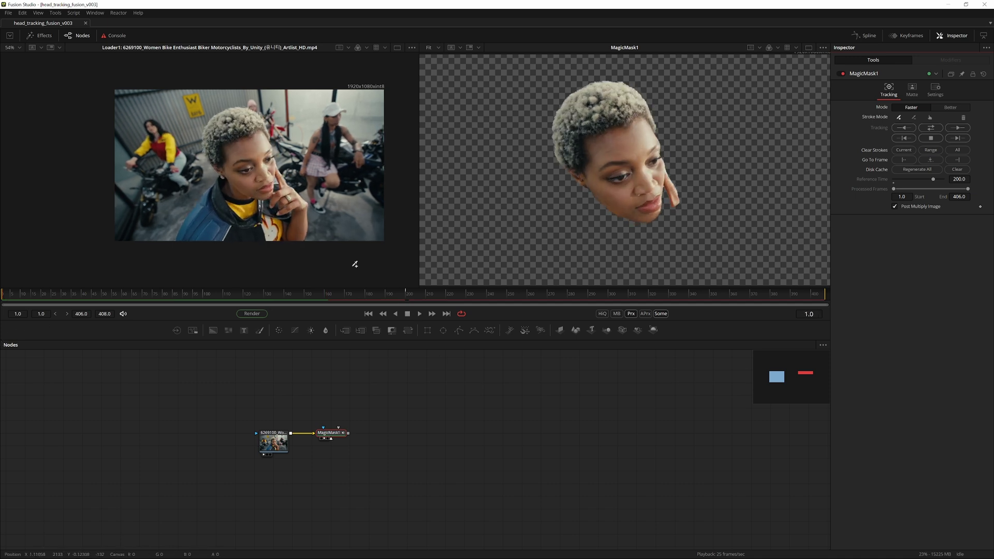
left_click_drag(202, 296, 312, 308)
key("space")
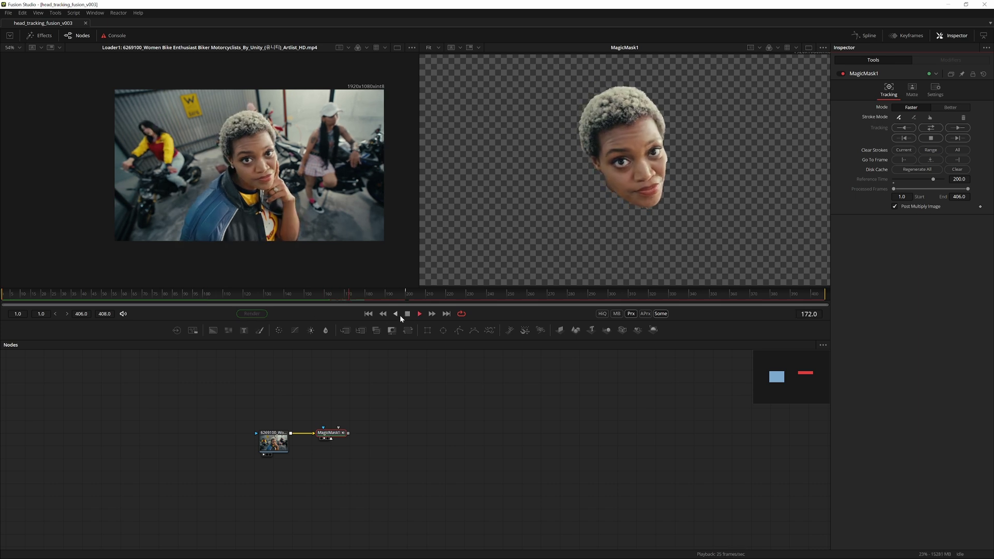
key("space")
- Add a Bitmap node fed by the Magic Mask output and show its matte in the first viewer
mouse_move(340, 437)
left_mouse_down()
mouse_move(378, 413)
mouse_move(361, 410)
left_mouse_up()
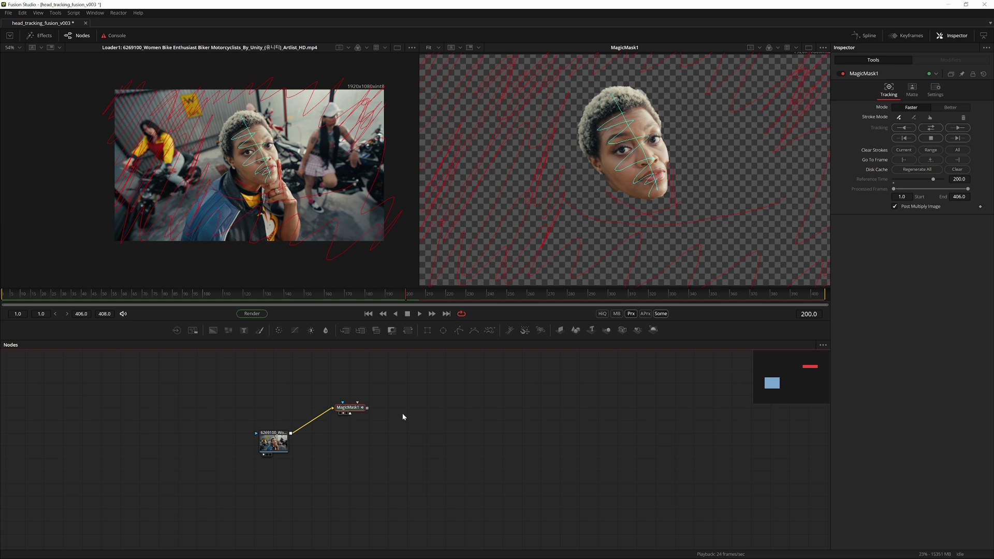
key("shift+space")
type("bitmap")
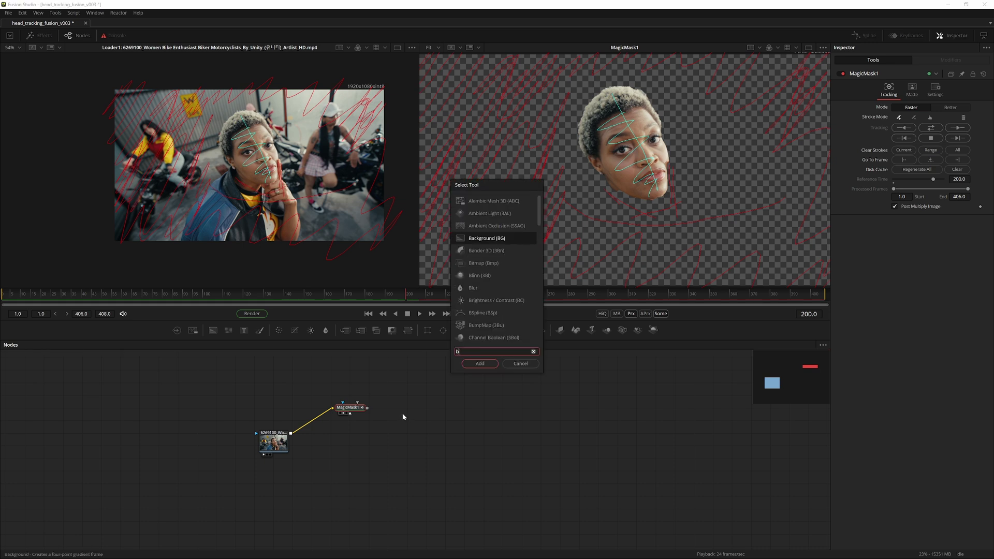
key("Return")
left_click_drag(354, 396, 412, 409)
left_click(357, 409)
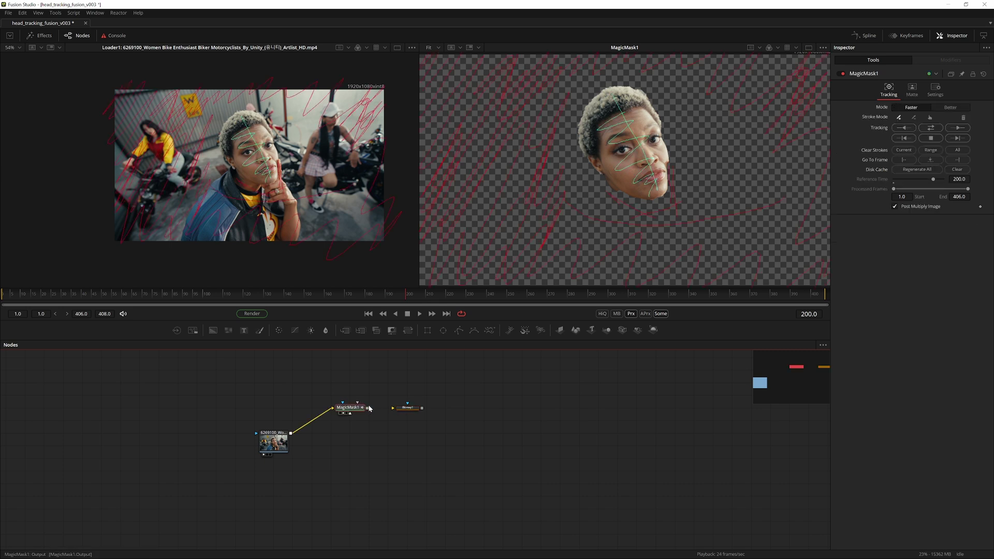
left_click_drag(367, 408, 401, 408)
left_click(409, 412)
key("1")
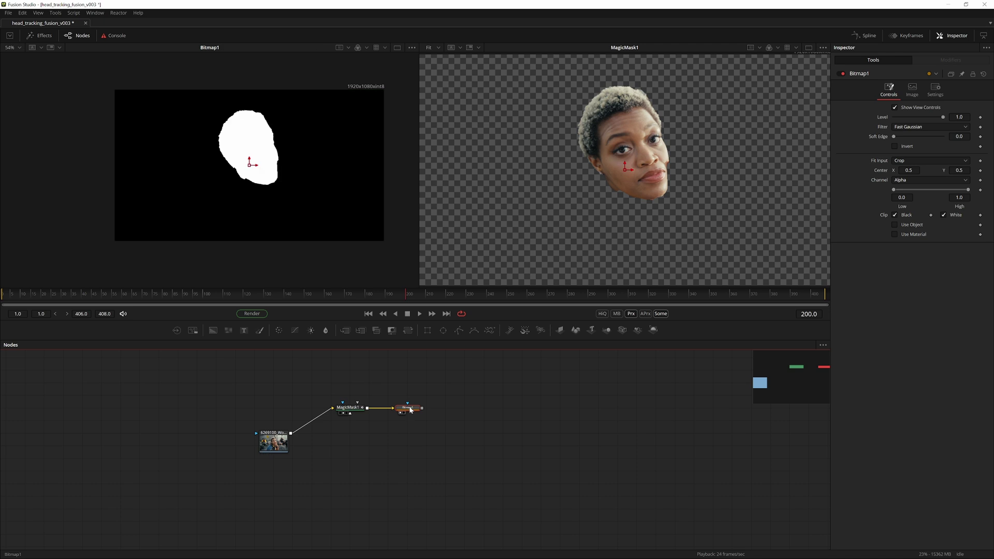
- Add a Camera Tracker node fed by the footage loader and show it in the second viewer
key("shift+space")
type("bitma")
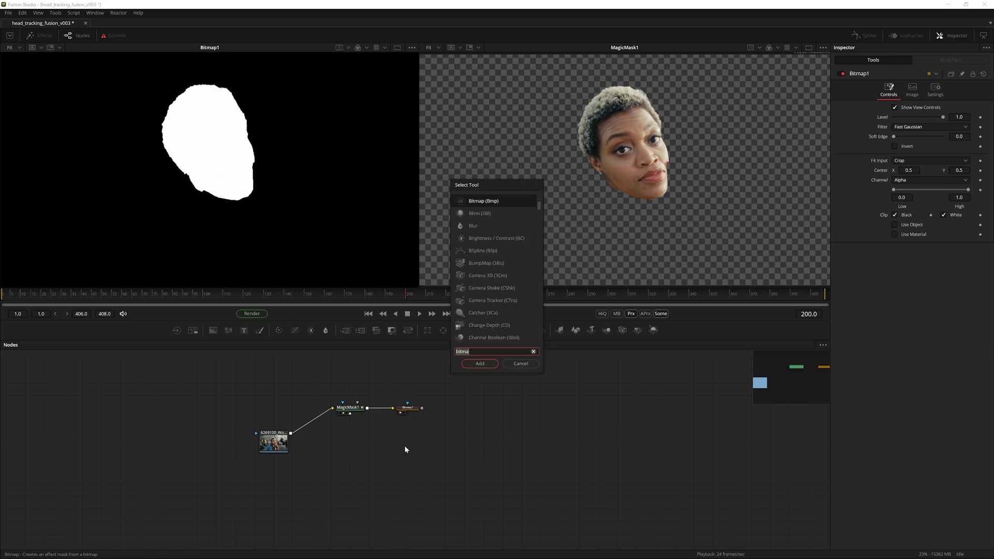
type("camera t")
key("Return")
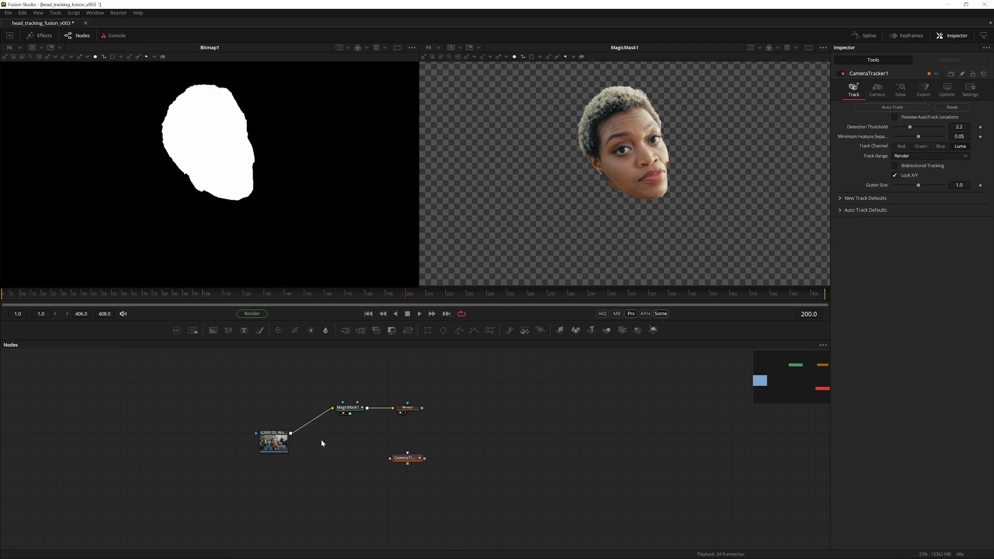
left_click_drag(291, 433, 390, 458)
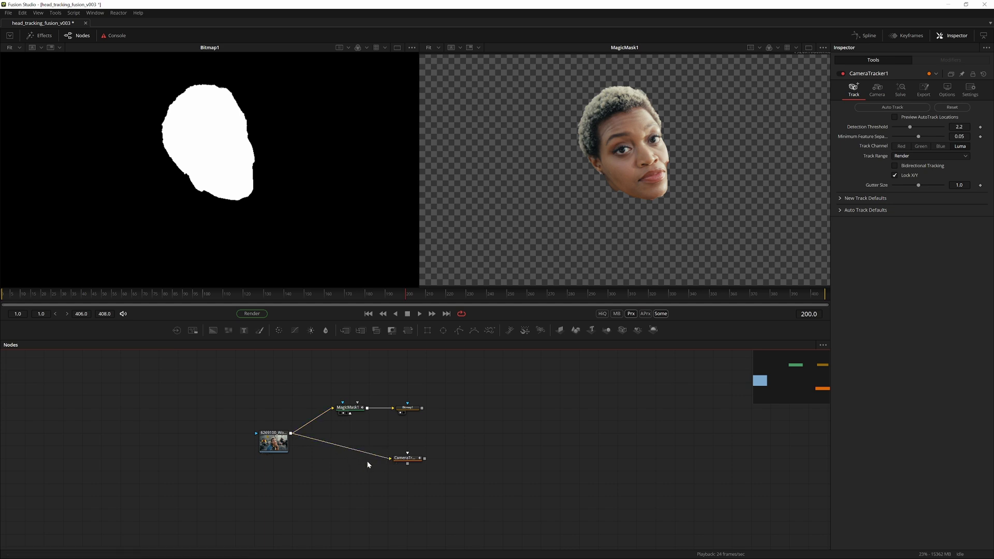
left_click(412, 459)
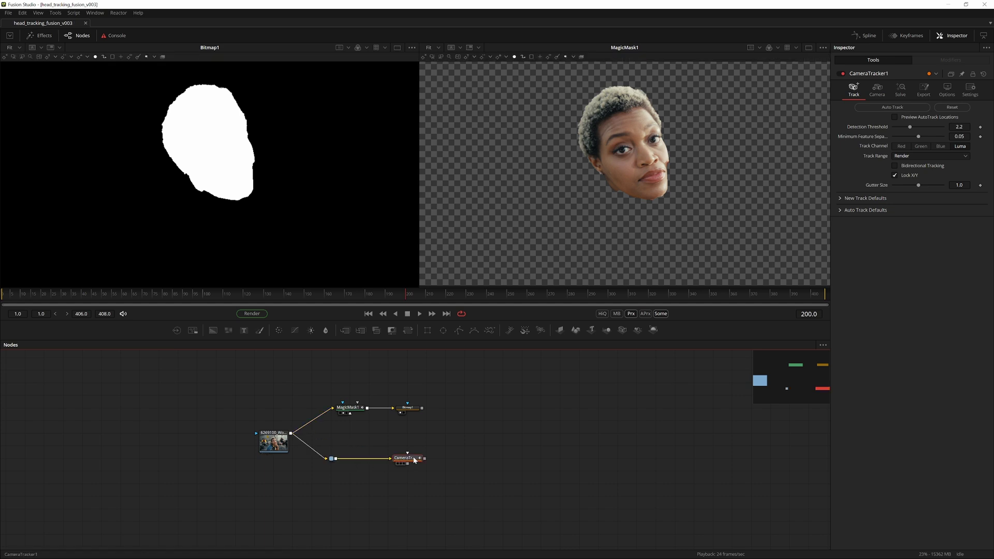
key("2")
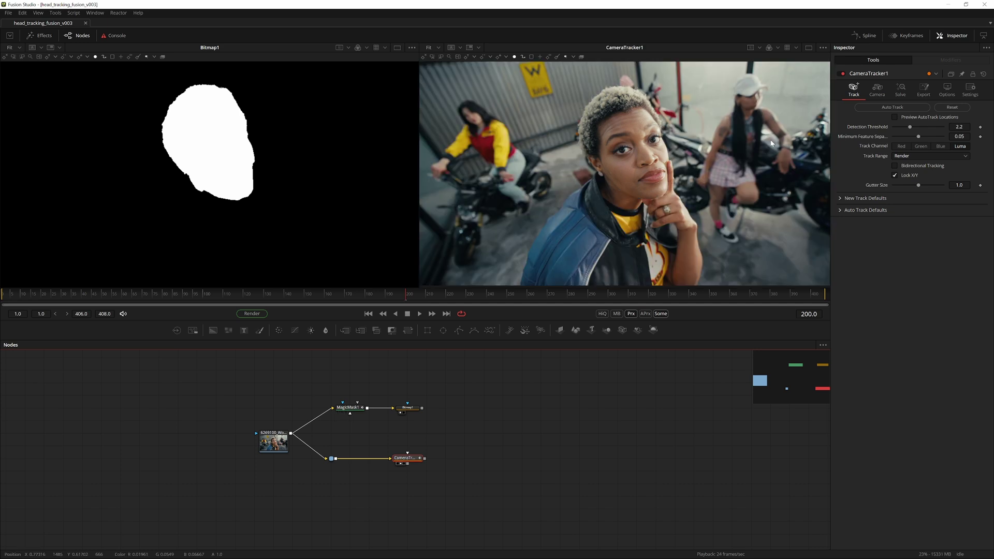
- Connect the Bitmap output to the Camera Tracker's mask input and save the composition
left_click(411, 408)
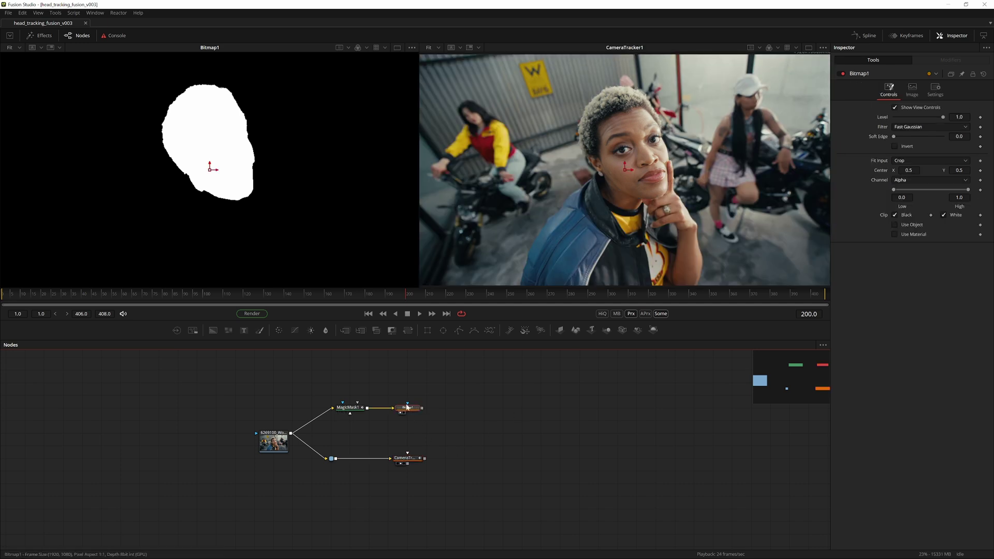
left_click_drag(422, 410, 408, 456)
left_click_drag(151, 78, 283, 214)
key("ctrl+s")
- Preview the Camera Tracker's auto-track locations, and set Detection Threshold to 1.8 and Minimum Feature Separation to 0.015
left_click(407, 457)
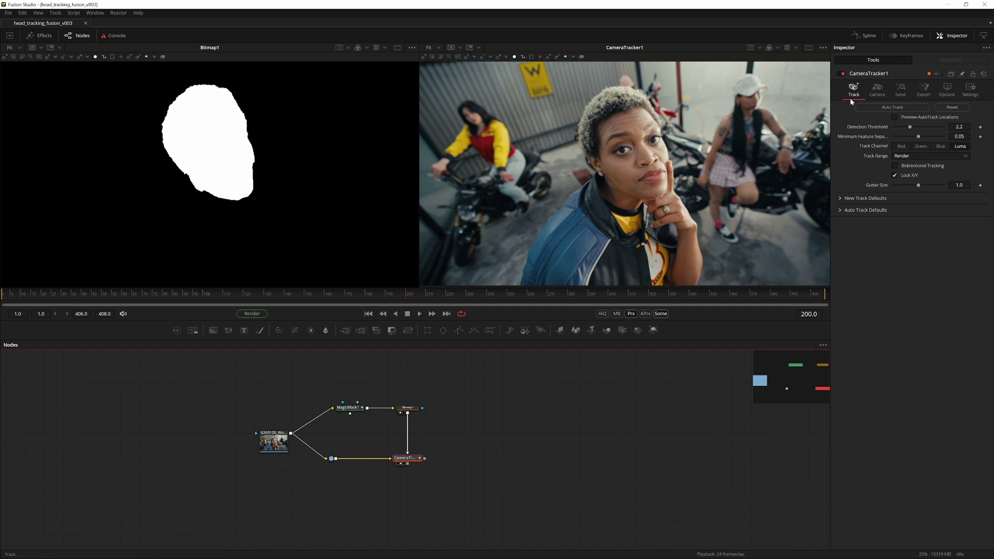
left_click(895, 117)
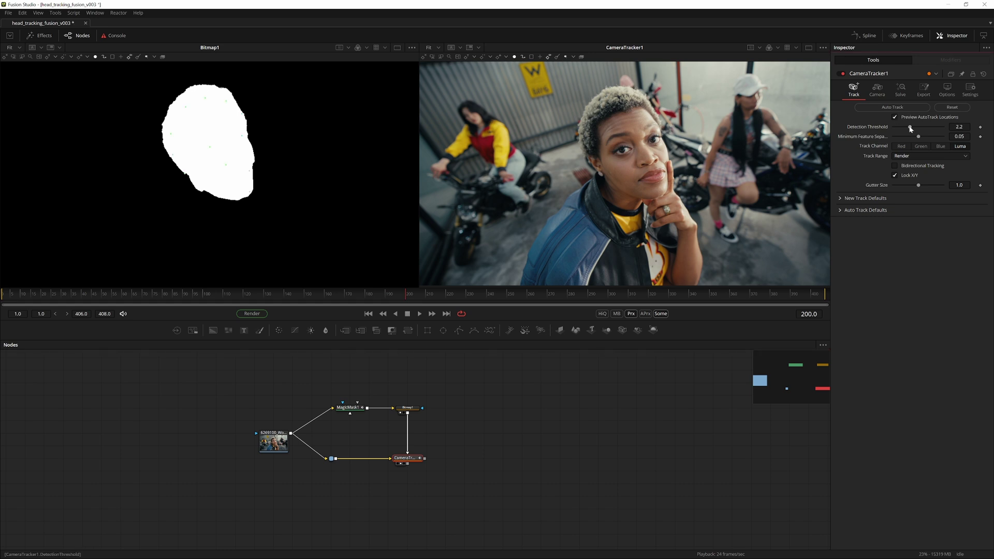
left_click_drag(910, 129, 892, 131)
left_click(963, 136)
key("BackSpace")
type("15")
key("Return")
left_click_drag(901, 136, 900, 136)
- Run Auto Track on the masked head and play back the resulting track points
left_click(877, 107)
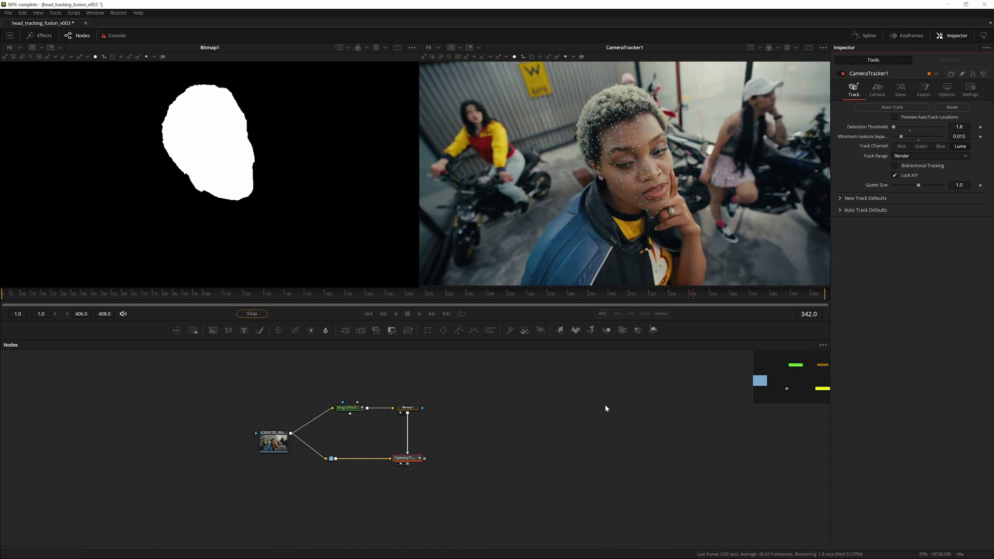
key("space")
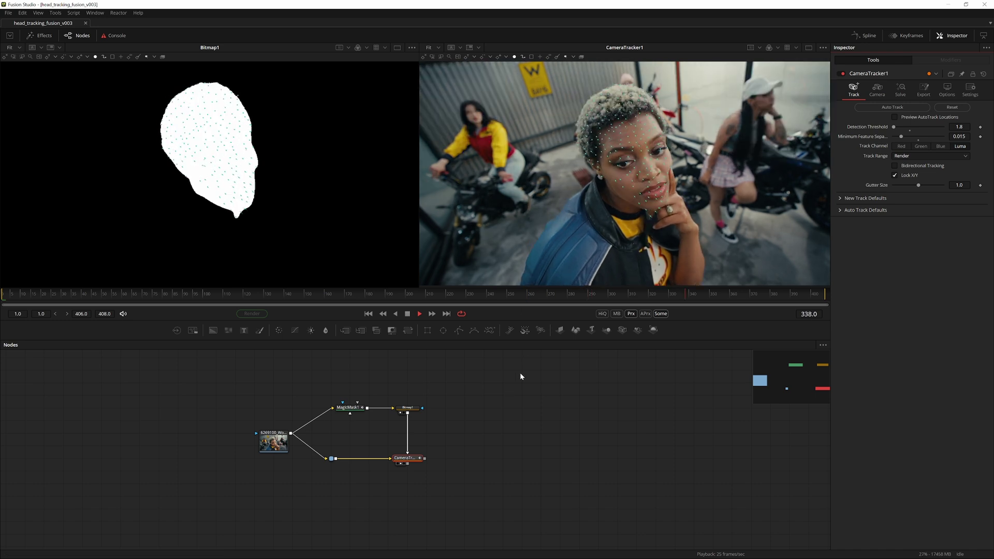
- Solve the camera from the head tracks, play back the solved points and park the playhead at frame 200
left_click_drag(674, 297, 408, 300)
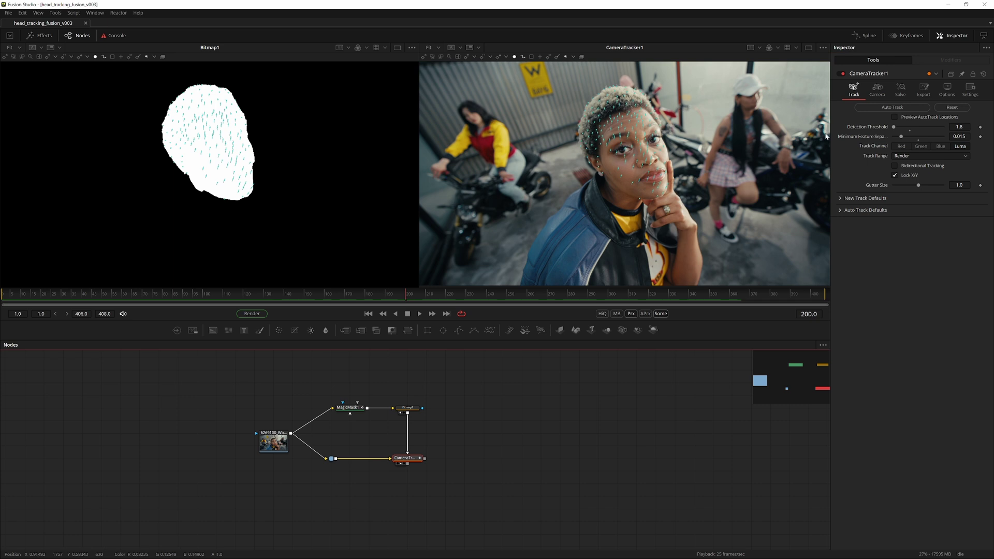
left_click(900, 92)
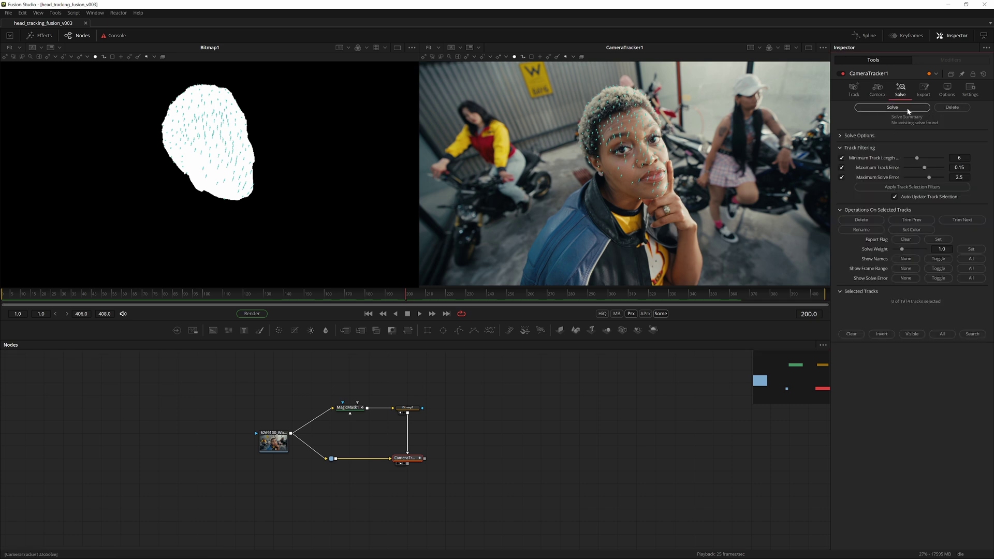
left_click(906, 108)
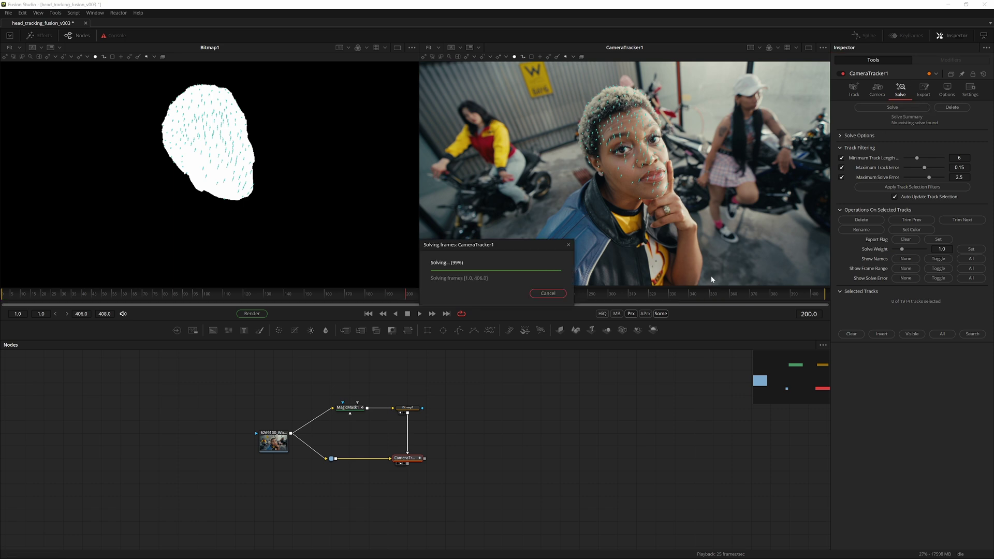
key("space")
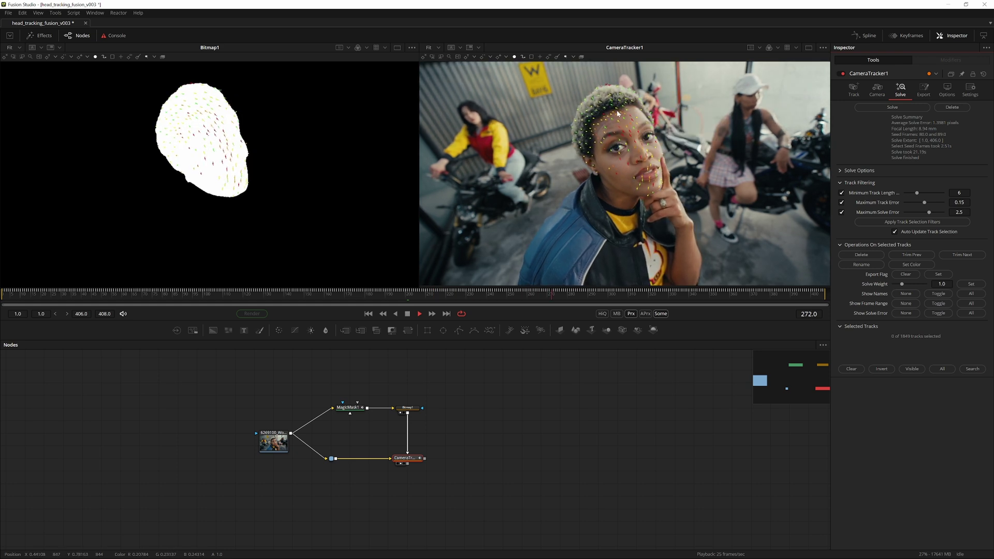
key("space")
left_click_drag(639, 296, 408, 292)
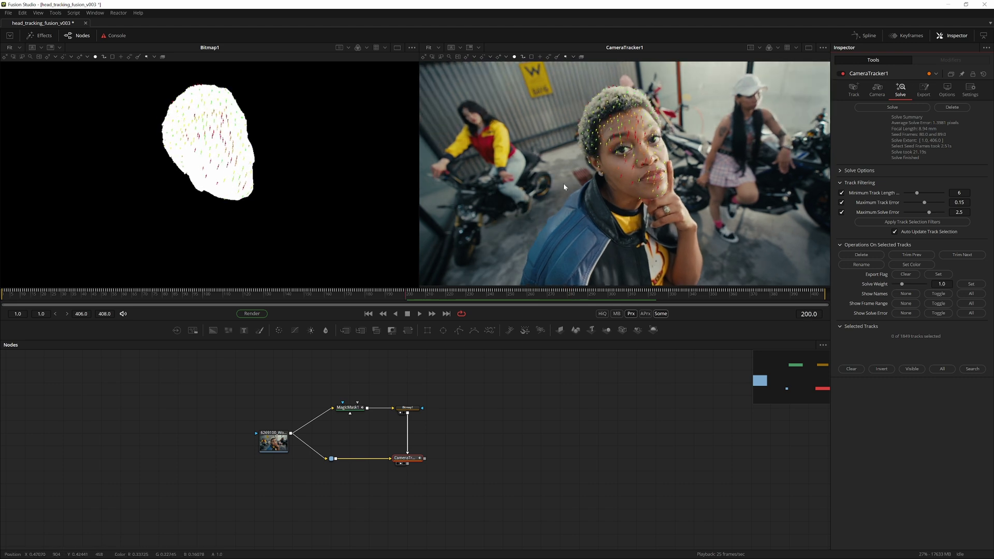
- Add a Merge3D node below the Camera Tracker
left_click(410, 479)
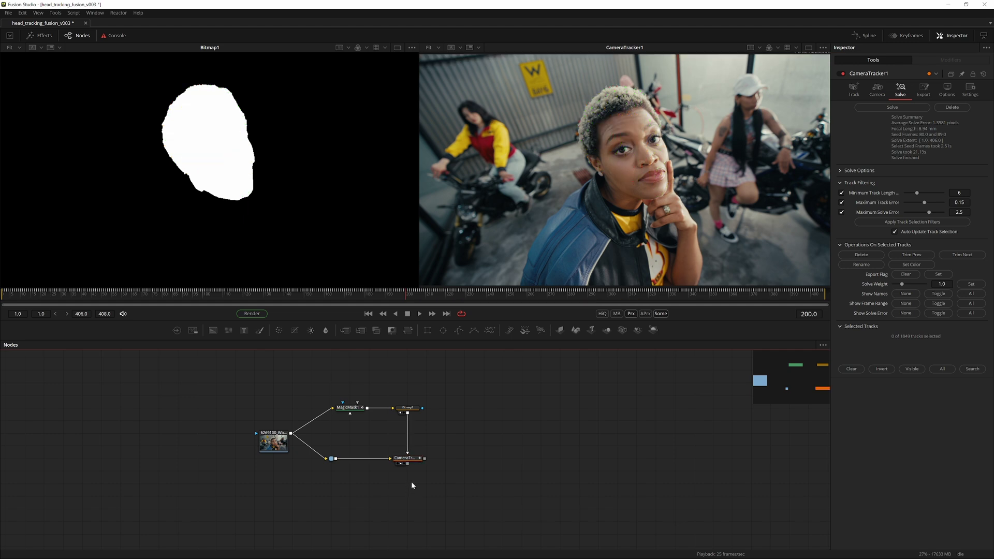
left_click(414, 458)
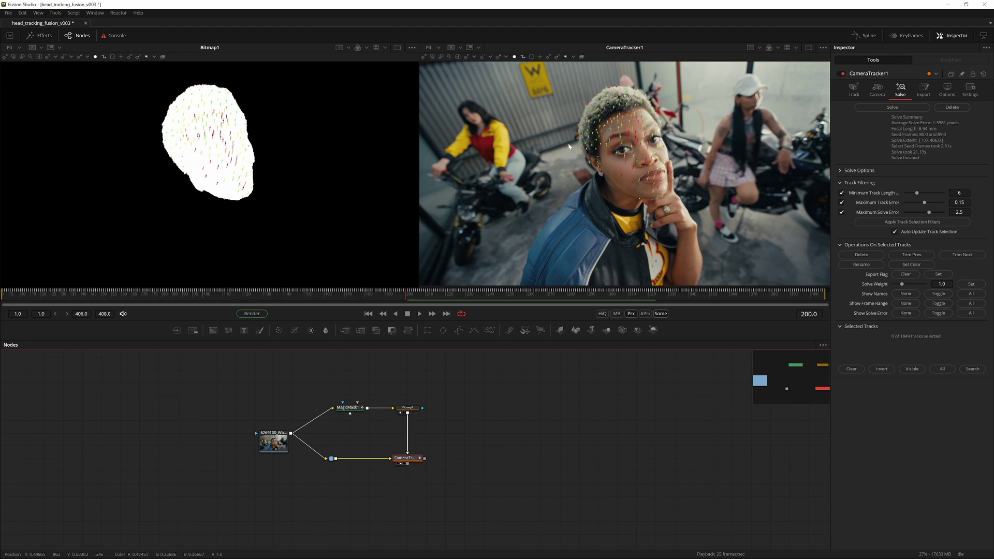
left_click(421, 483)
key("shift+space")
type("merge3d")
key("Return")
left_click_drag(415, 486, 422, 426)
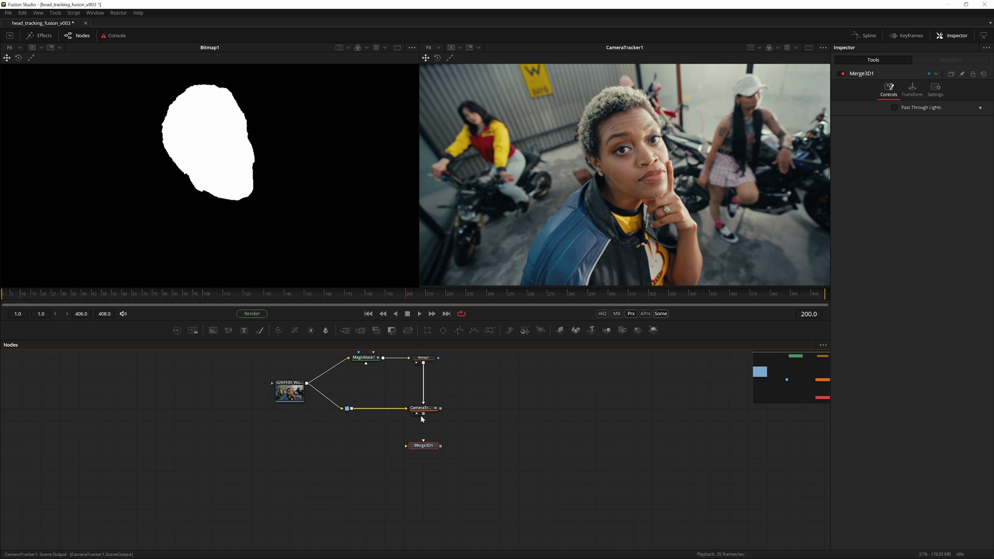
- Connect the Camera Tracker's scene output to the Merge3D node and show the merged scene in the first viewer
left_click(428, 410)
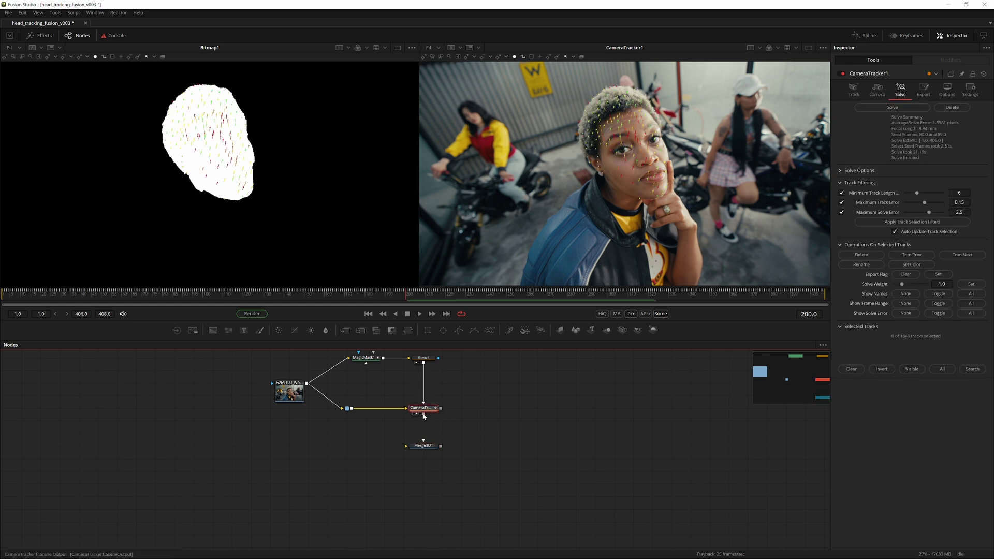
left_click_drag(445, 410, 426, 445)
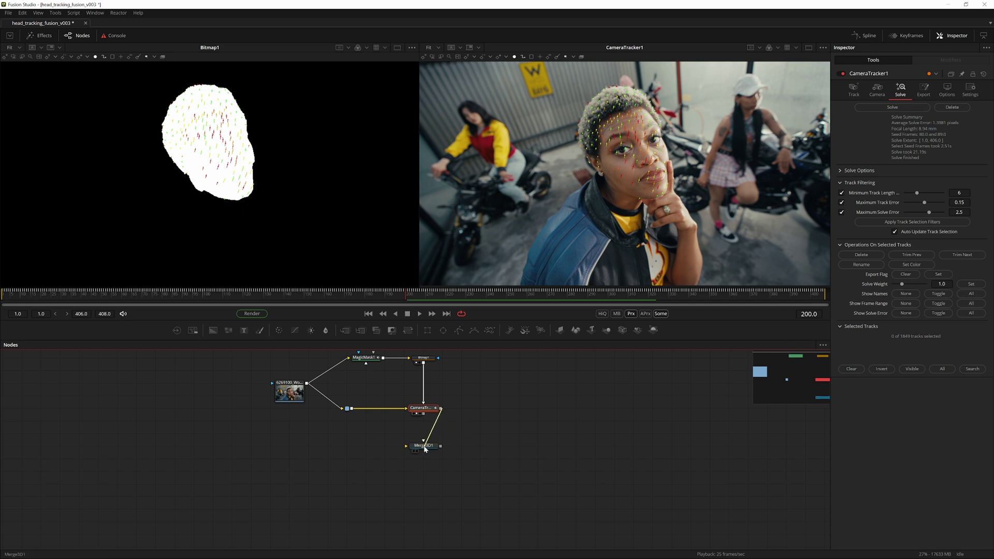
left_click_drag(423, 414, 423, 445)
left_click(428, 447)
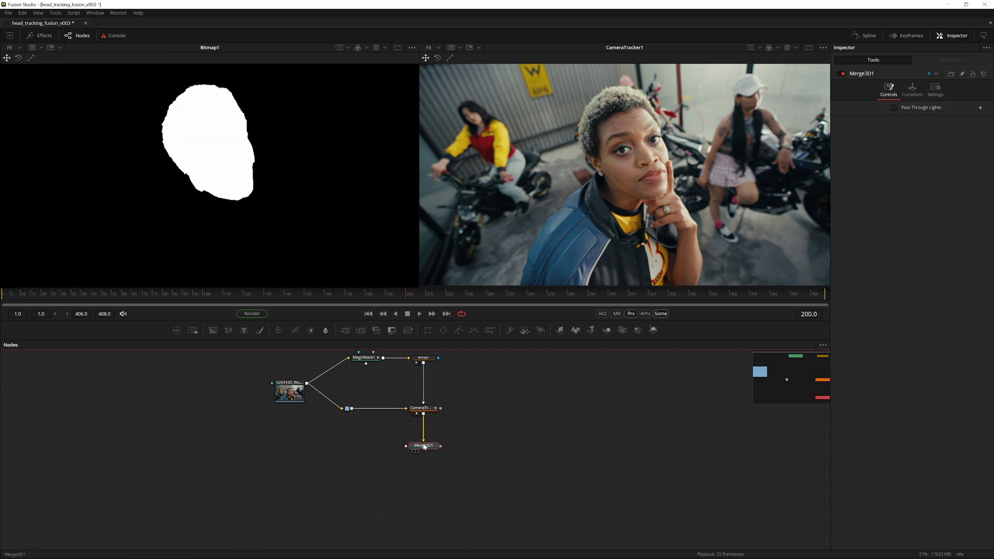
key("1")
- With the Camera Tracker selected, delete the stray track points scattered around the head's point cloud in the 3D view
mouse_move(288, 165)
left_click_drag(266, 187, 231, 148)
left_click(423, 408)
left_click_drag(73, 97, 326, 260)
left_click_drag(314, 203, 325, 162)
scroll(275, 165, "up", 2)
left_click_drag(386, 145, 360, 193)
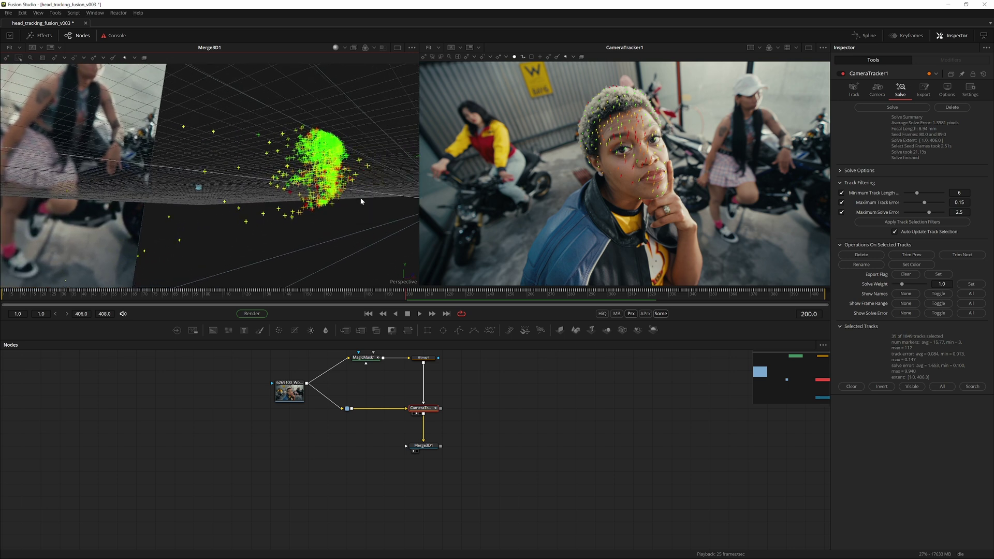
key("Delete")
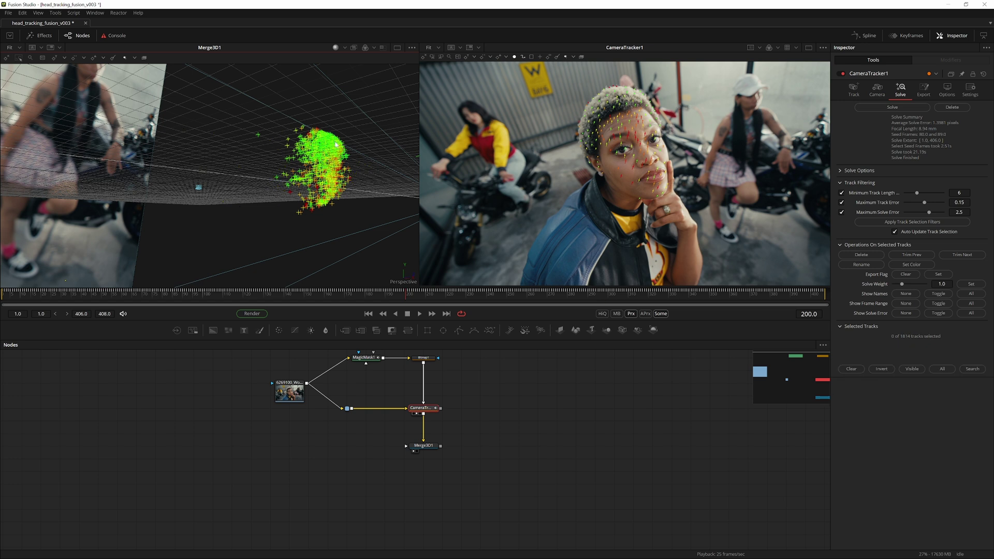
left_click_drag(224, 106, 398, 199)
key("Delete")
key("Delete")
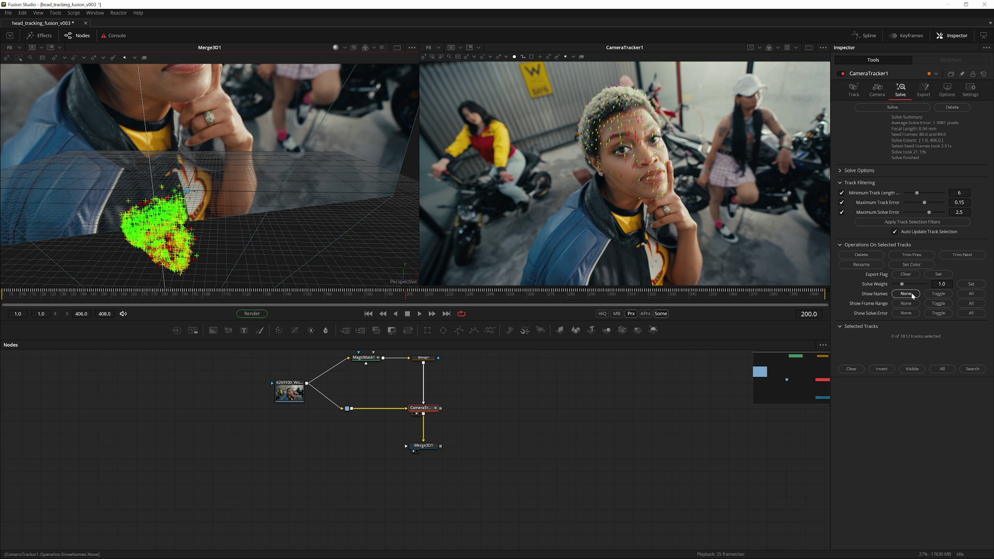
- Show the names of all tracks and delete the outlying points far from the head's point cloud
left_click(975, 295)
left_click_drag(308, 125, 289, 132)
left_click_drag(269, 82, 386, 207)
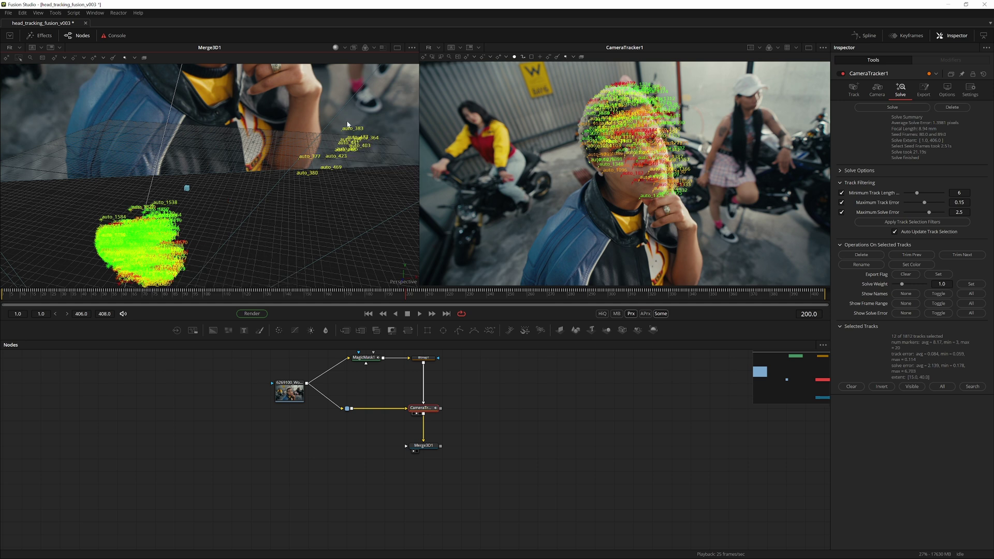
key("Delete")
left_click_drag(233, 168, 332, 129)
left_click(274, 197)
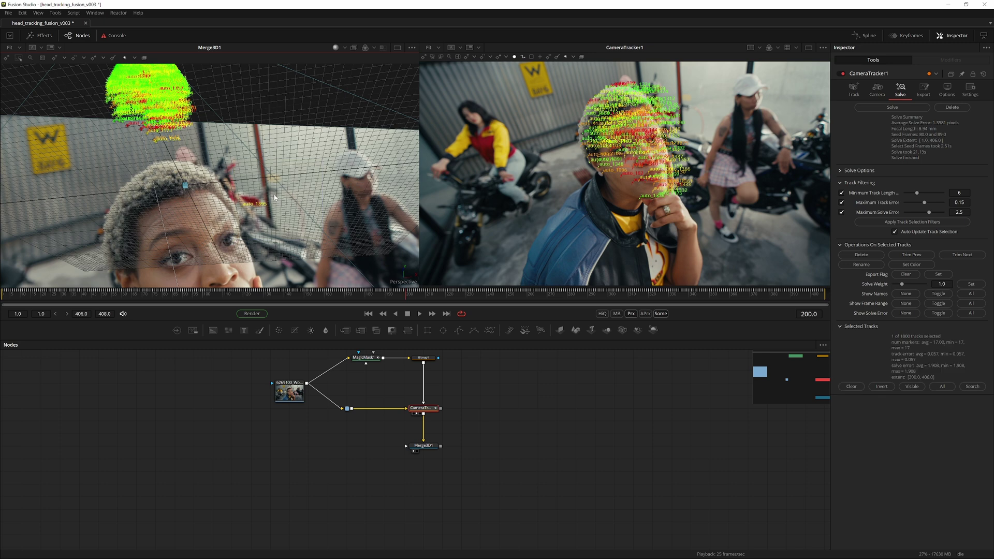
key("Delete")
- Delete the remaining stray track points around the edges of the head's point cloud
left_click_drag(274, 159, 247, 142)
scroll(254, 135, "up", 3)
scroll(247, 142, "up", 2)
left_click_drag(303, 125, 284, 143)
key("Delete")
left_click_drag(341, 102, 198, 104)
key("Delete")
left_click_drag(180, 183, 228, 215)
key("Delete")
left_click_drag(229, 215, 202, 192)
mouse_move(298, 178)
left_click_drag(299, 122, 264, 181)
key("Delete")
- Save the composition and solve the camera again with the cleaned-up tracks
key("ctrl+s")
left_click(376, 387)
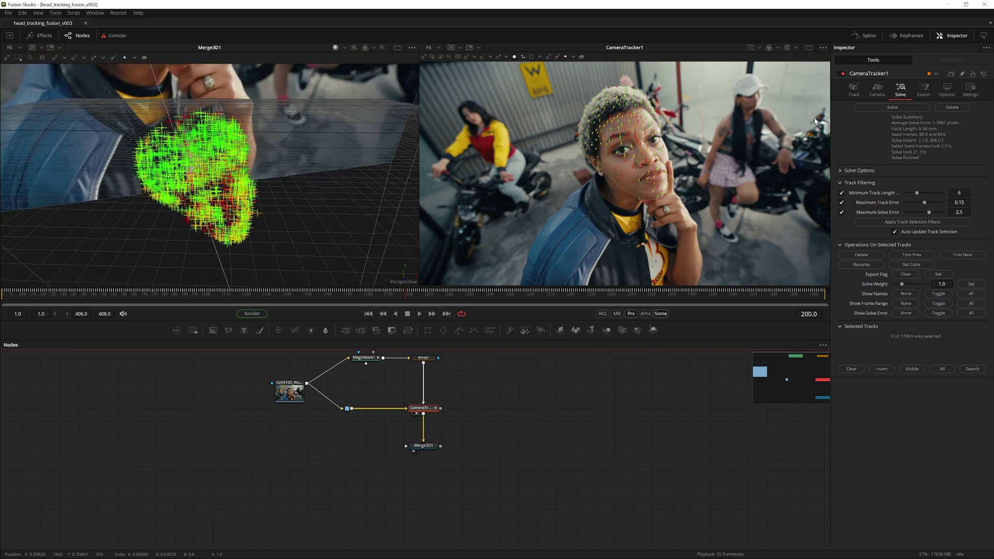
left_click(892, 107)
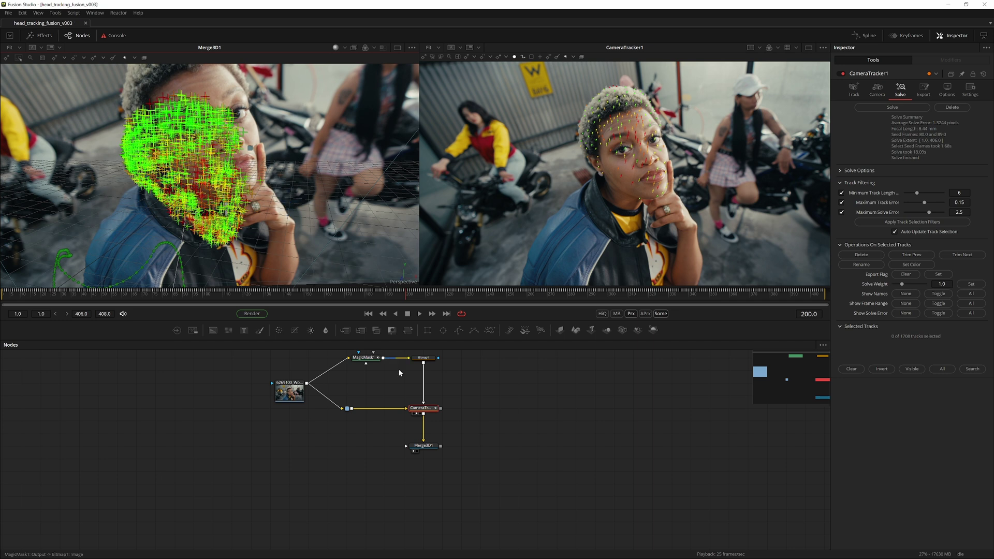
- Set the Unaligned 3D scene's origin from the whole head point cloud, switch the scene back to Aligned and save
left_click(926, 93)
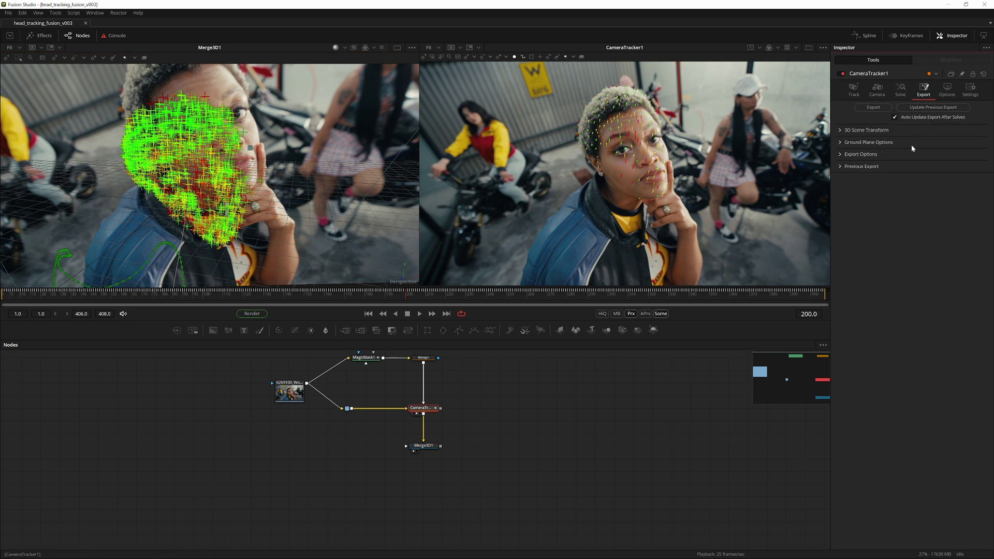
left_click(847, 130)
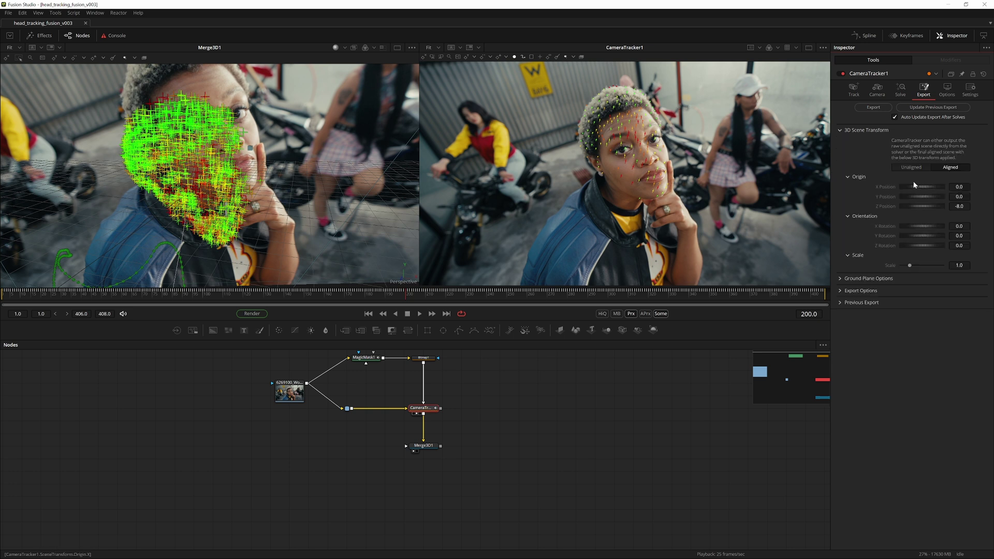
left_click(919, 169)
left_click_drag(292, 116, 115, 99)
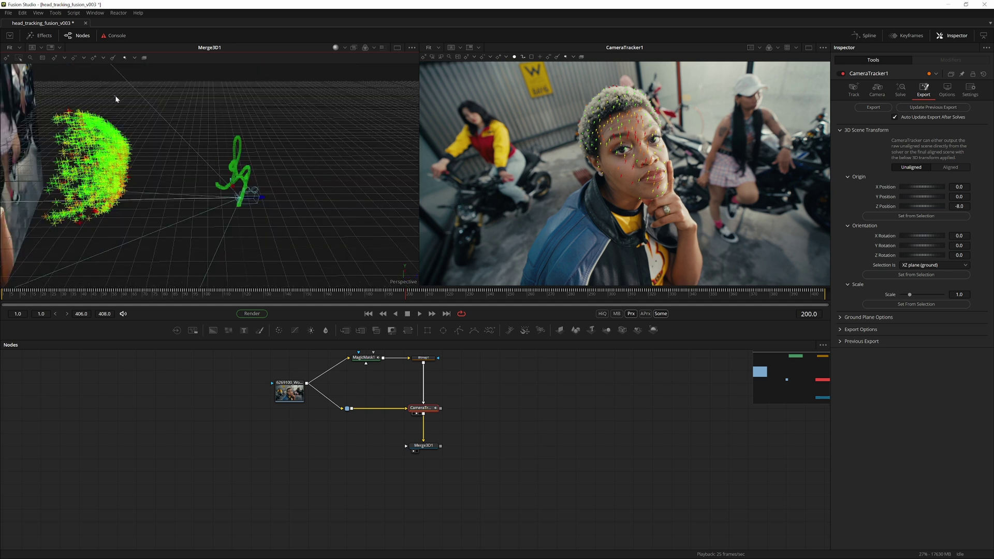
left_click_drag(160, 67, 26, 237)
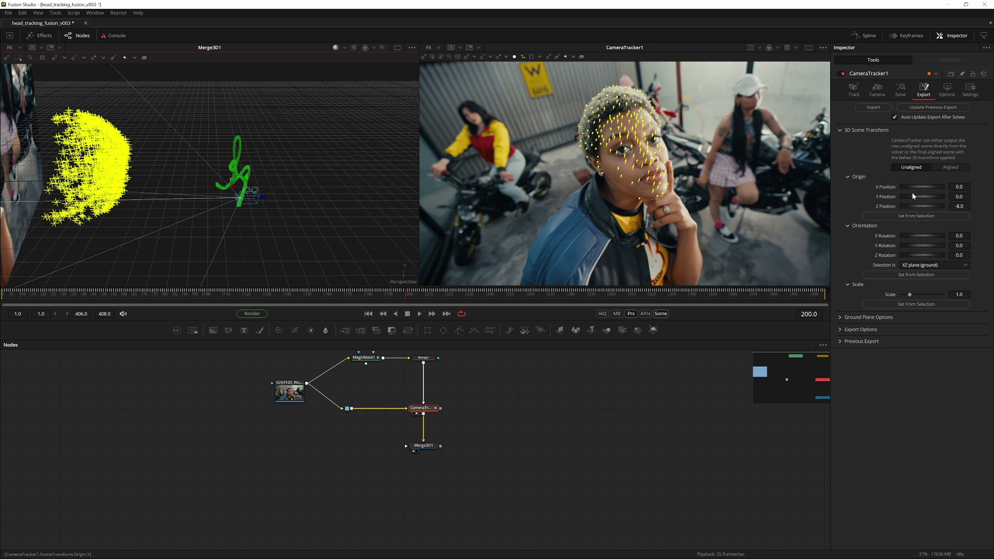
left_click(946, 214)
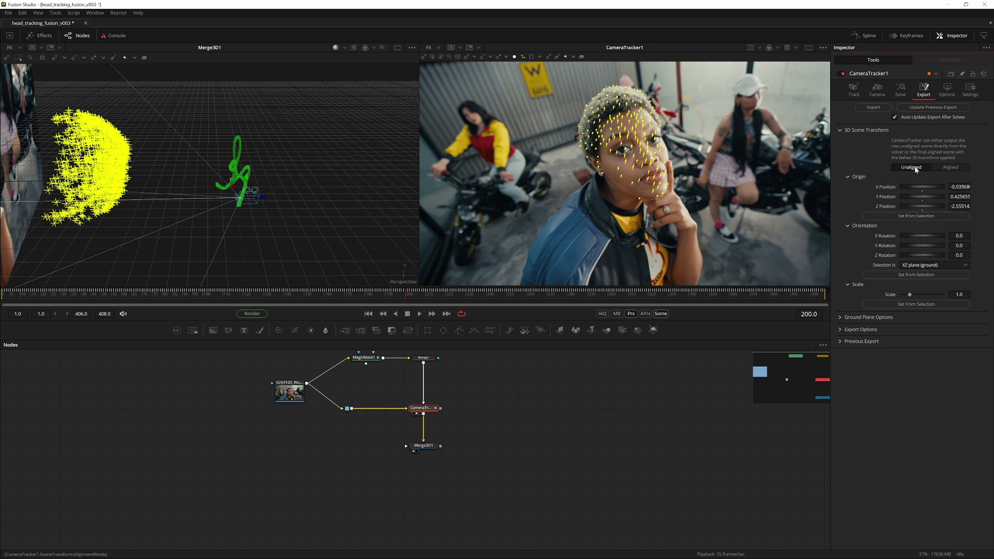
left_click(951, 168)
key("ctrl+s")
- Export the tracked 3D scene and arrange its exported nodes closer to the tracking nodes
left_click(874, 111)
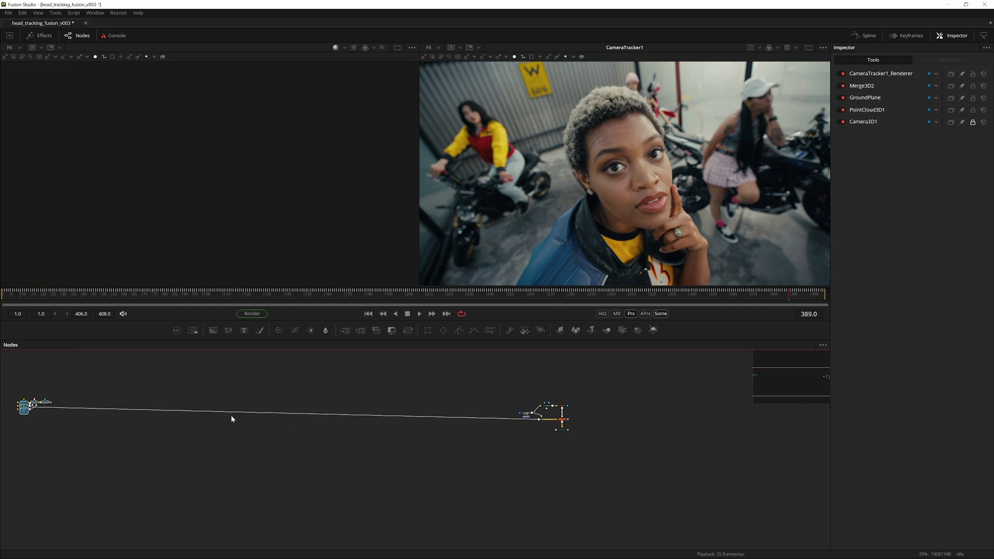
left_click_drag(24, 407, 546, 454)
scroll(546, 453, "up", 8)
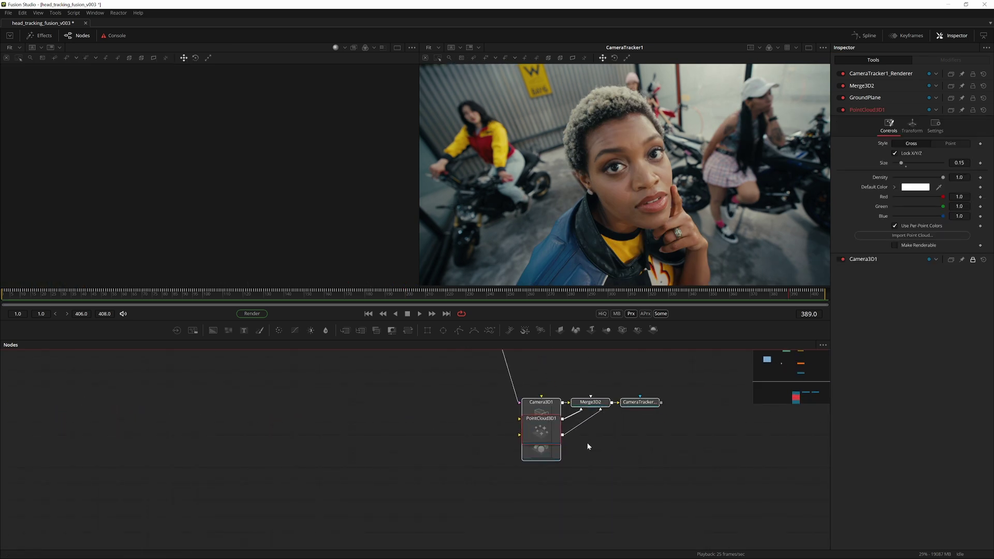
left_click(679, 404)
left_click_drag(697, 365, 575, 387)
scroll(595, 376, "down", 2)
- Show the exported Merge3D2 scene in the first viewer and delete the GroundPlane node
left_click(520, 416)
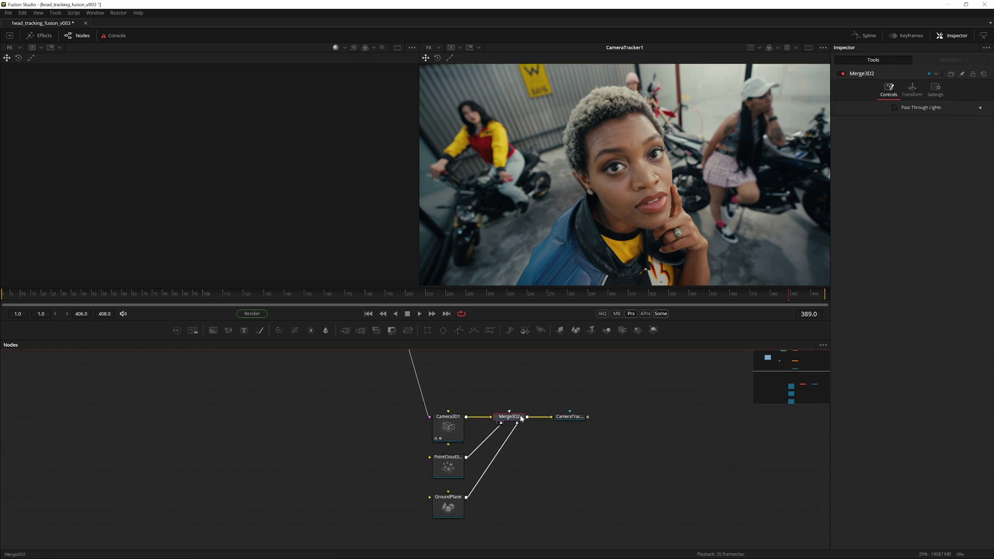
key("1")
left_click_drag(267, 162, 300, 162)
left_click(446, 510)
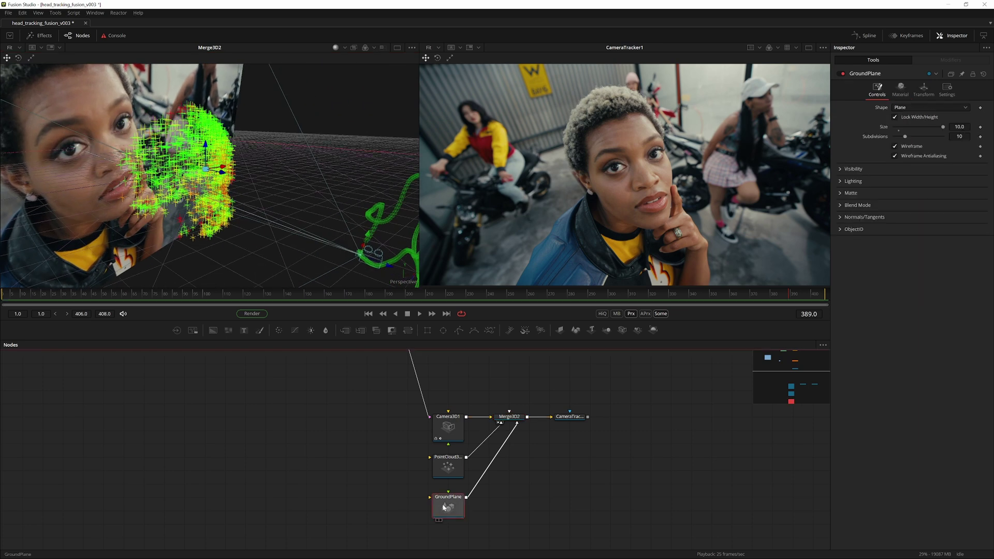
key("Delete")
- Show CameraTracker1_Renderer in the second viewer and make the point cloud renderable
left_click(568, 418)
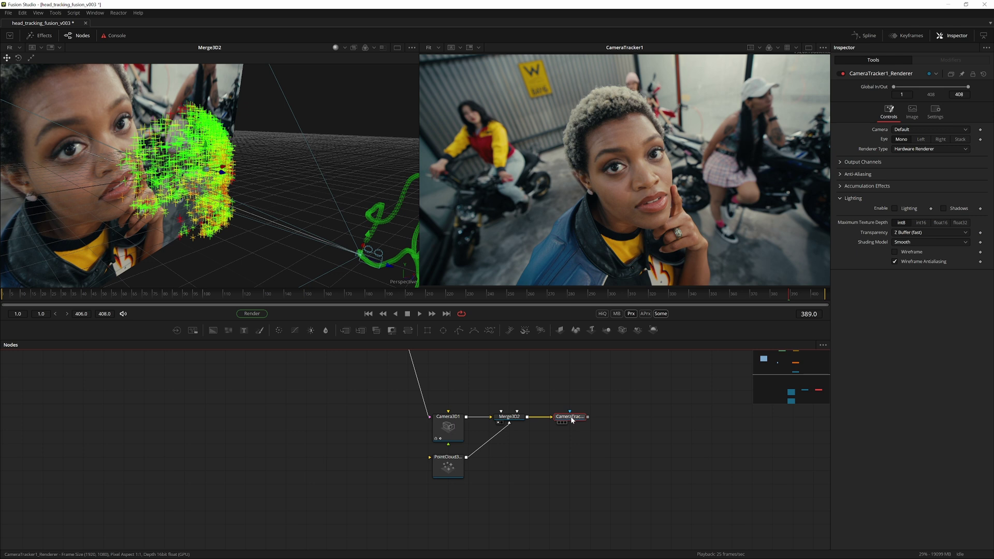
left_click(447, 466)
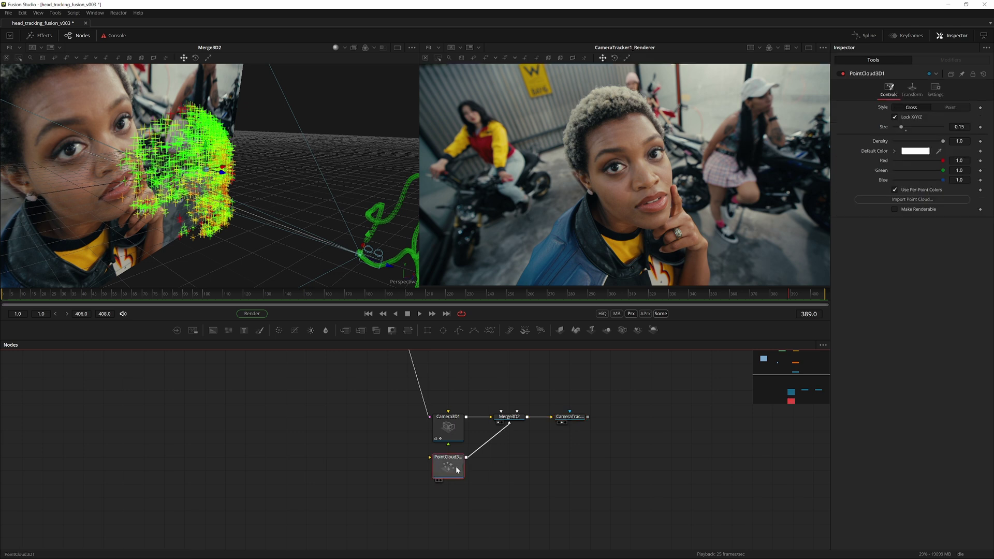
left_click(893, 209)
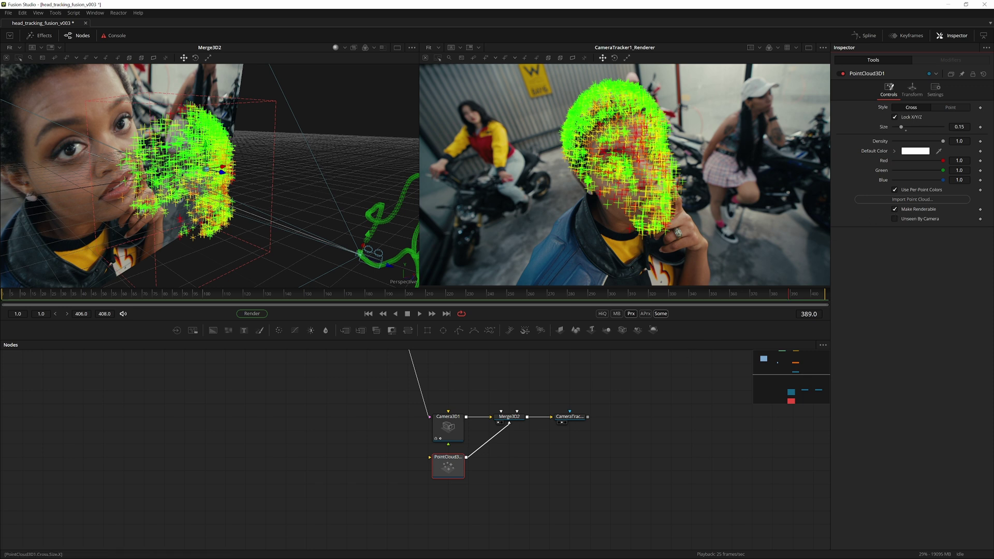
- Set the point cloud's size to 0.016, play back the render to check the track, and save the composition
left_click_drag(958, 127, 897, 127)
key("space")
key("space")
key("ctrl+s")
key("space")
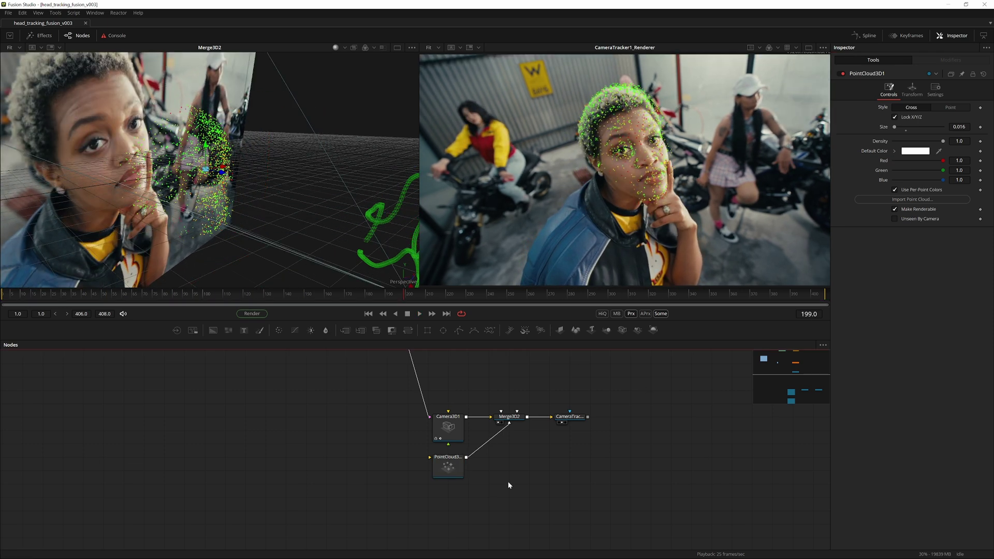
- Add a Shape 3D node, set its shape to Sphere, connect it to Merge3D2 and select it
key("shift+space")
type("shap")
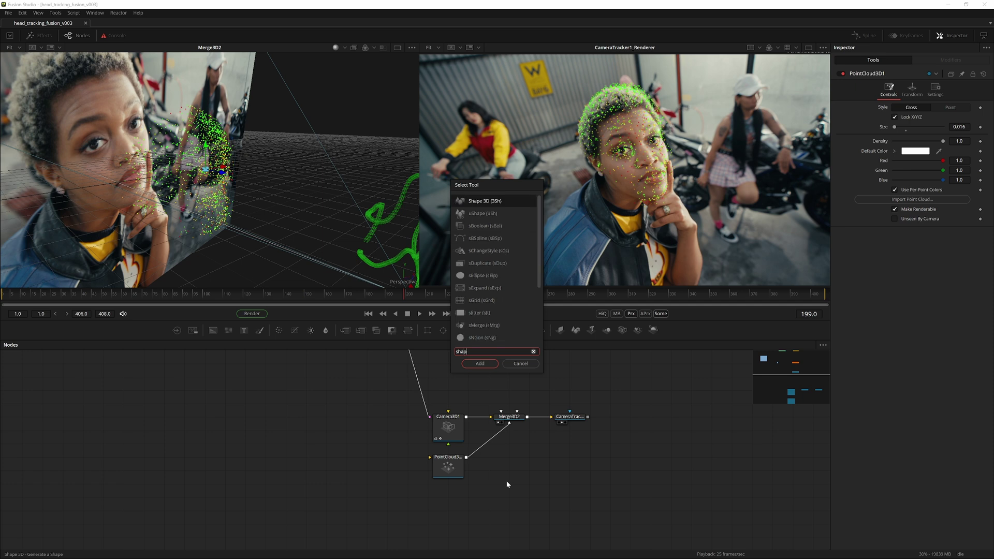
key("Return")
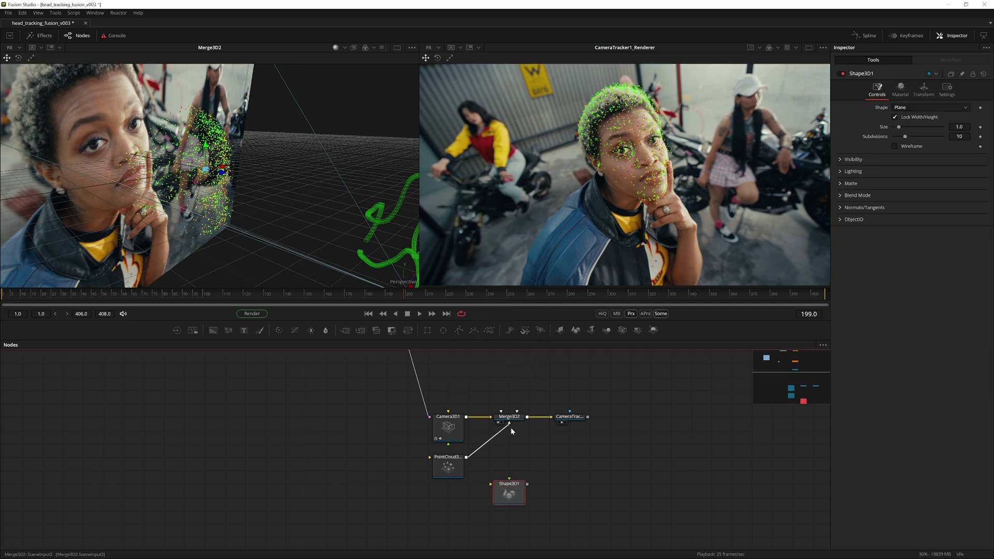
left_click(921, 109)
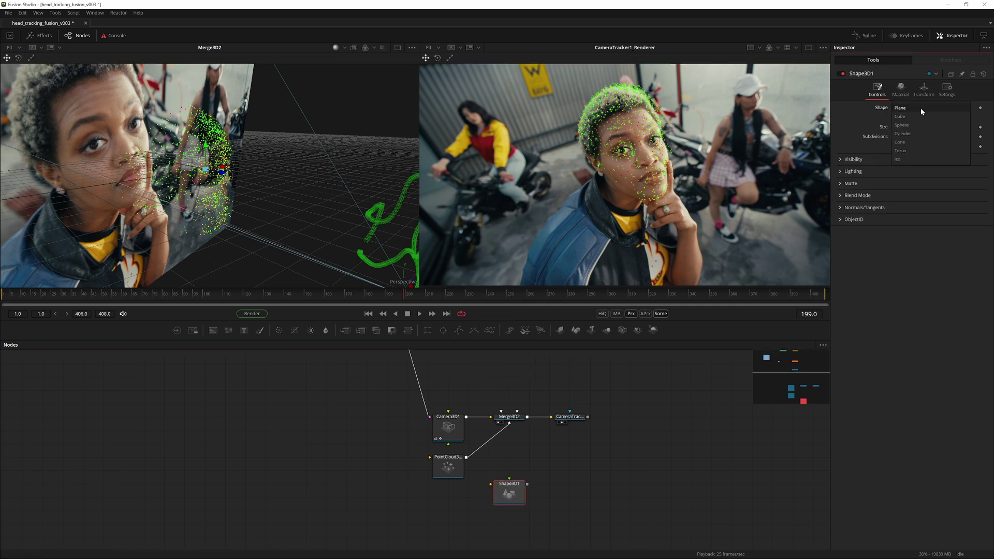
left_click(901, 125)
left_click_drag(527, 484, 520, 430)
left_click(516, 420)
left_click(503, 490)
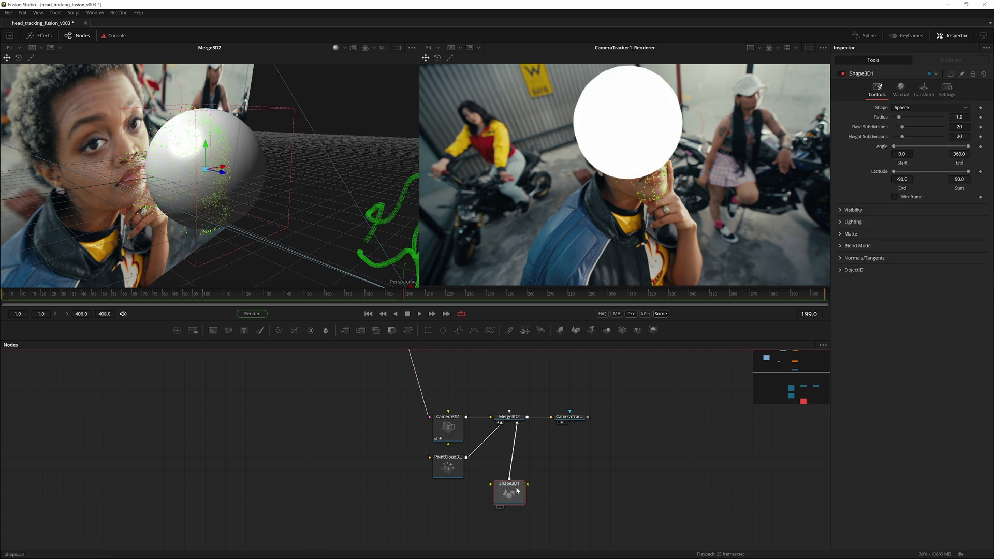
- Show the sphere as a wireframe with back faces culled, and fit it to the head at about 0.75 × 1.22 × 0.71 scale
left_click(893, 197)
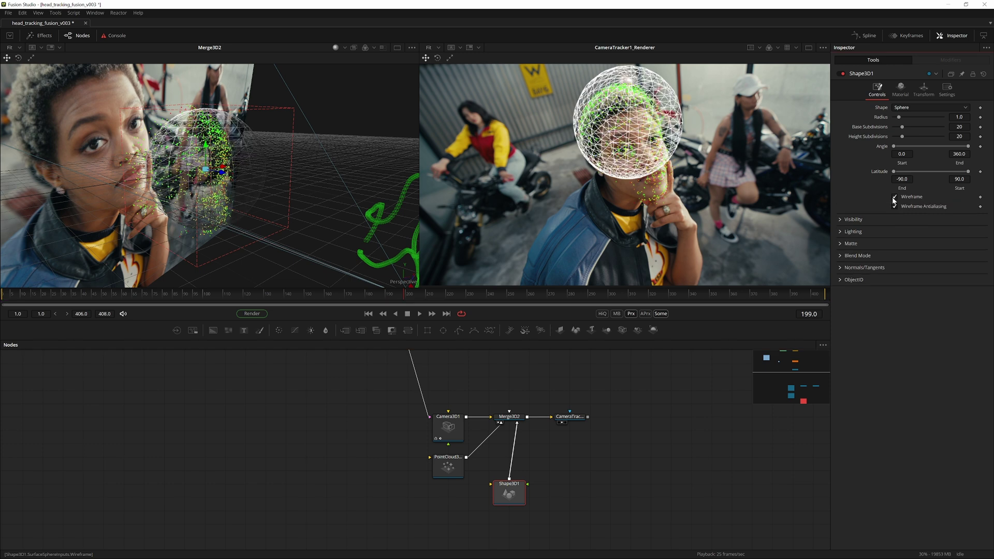
left_click_drag(183, 125, 191, 154)
left_click(923, 89)
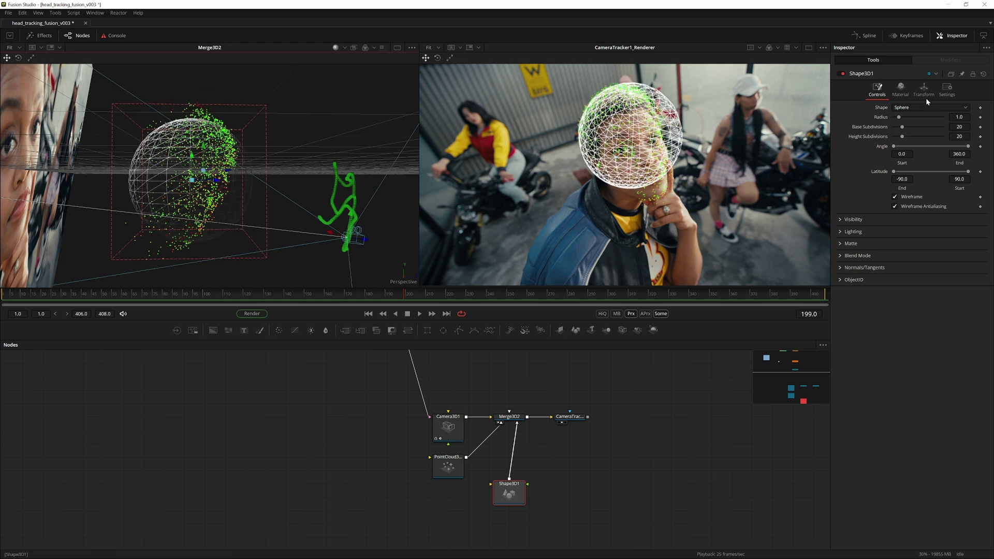
left_click(895, 224)
left_click_drag(903, 233, 898, 253)
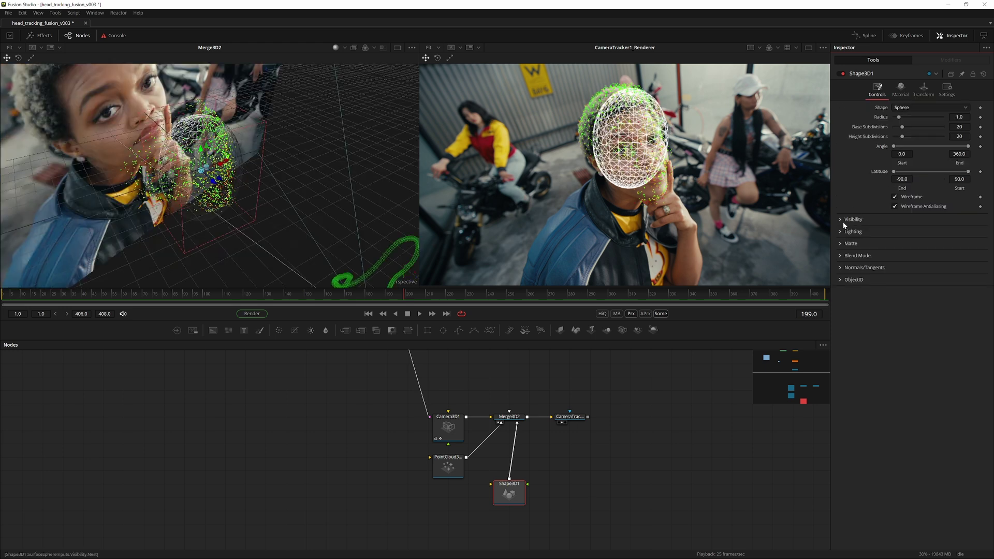
left_click(848, 219)
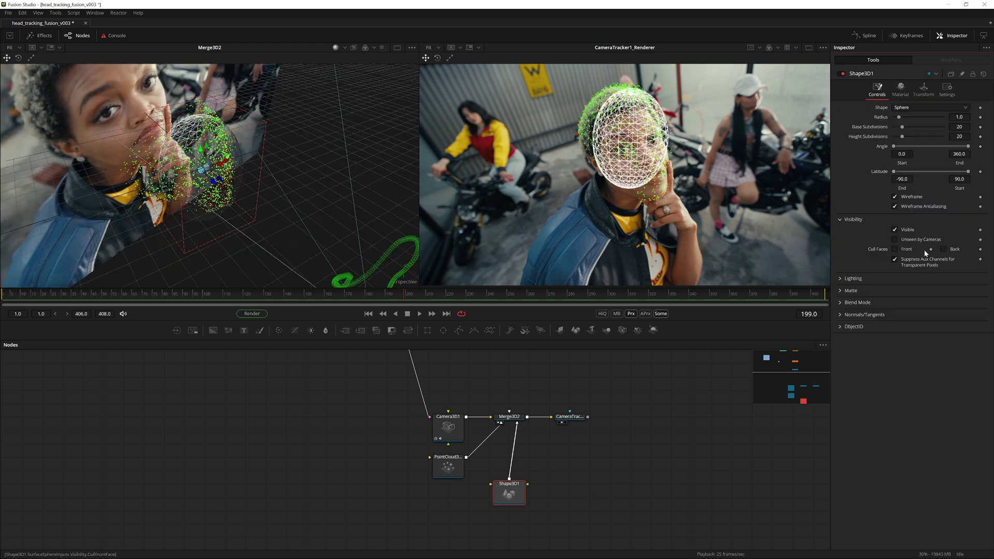
left_click(943, 249)
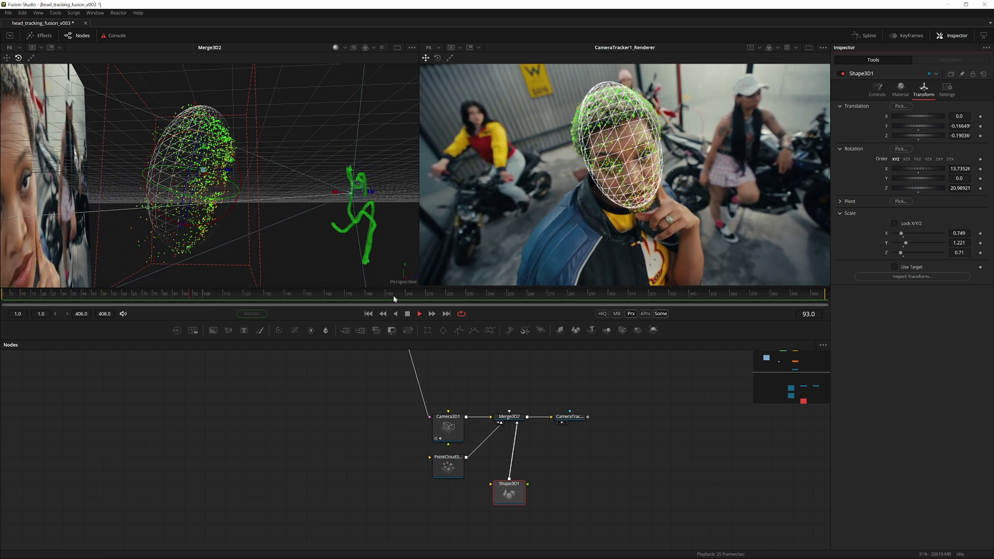
- Play back the shot and inspect the camera path in the 3D scene to check how the sphere follows the head
mouse_move(516, 490)
left_mouse_down()
mouse_move(456, 503)
mouse_move(528, 488)
mouse_move(510, 475)
mouse_move(522, 463)
mouse_move(508, 501)
left_mouse_up()
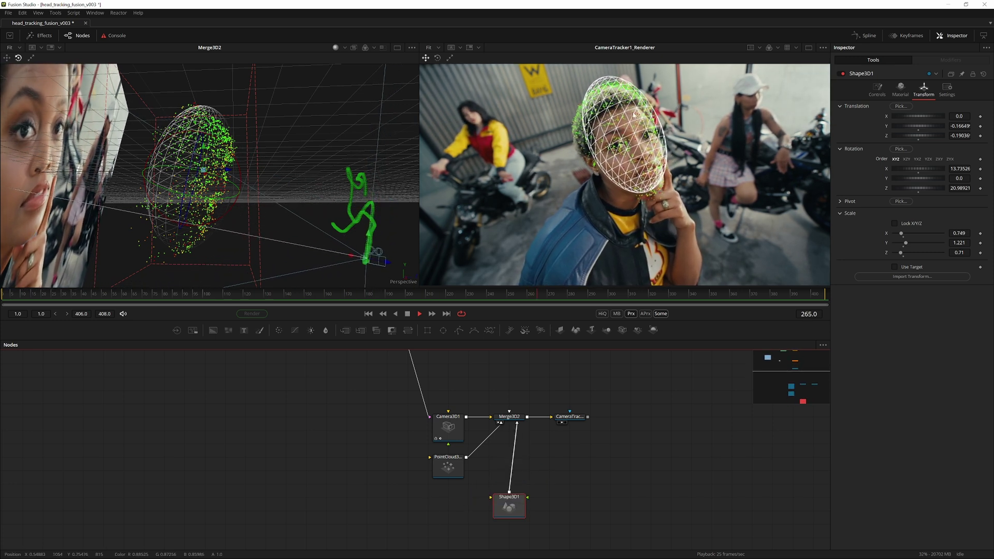
left_click_drag(355, 181, 291, 181)
scroll(313, 126, "up", 3)
left_click_drag(312, 127, 219, 187)
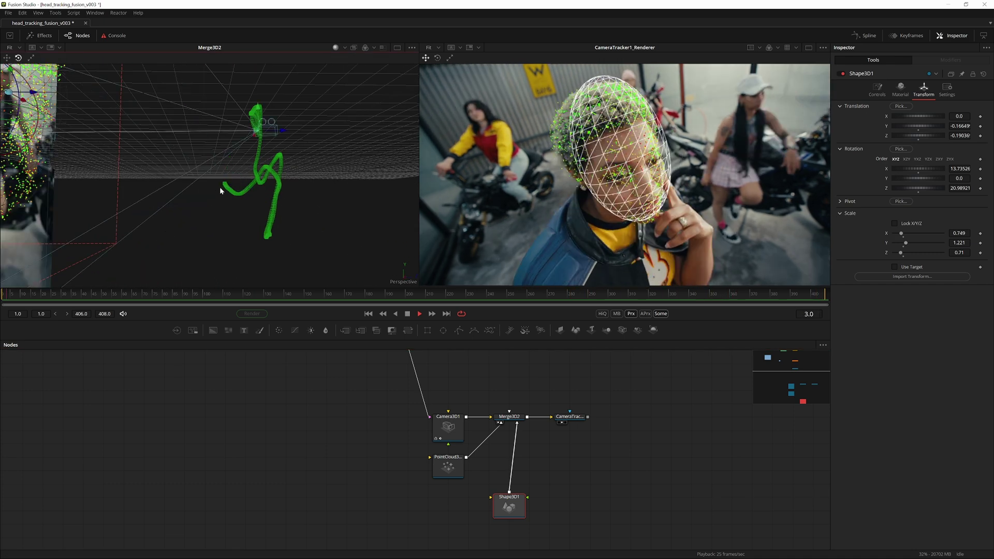
left_click_drag(122, 140, 114, 155)
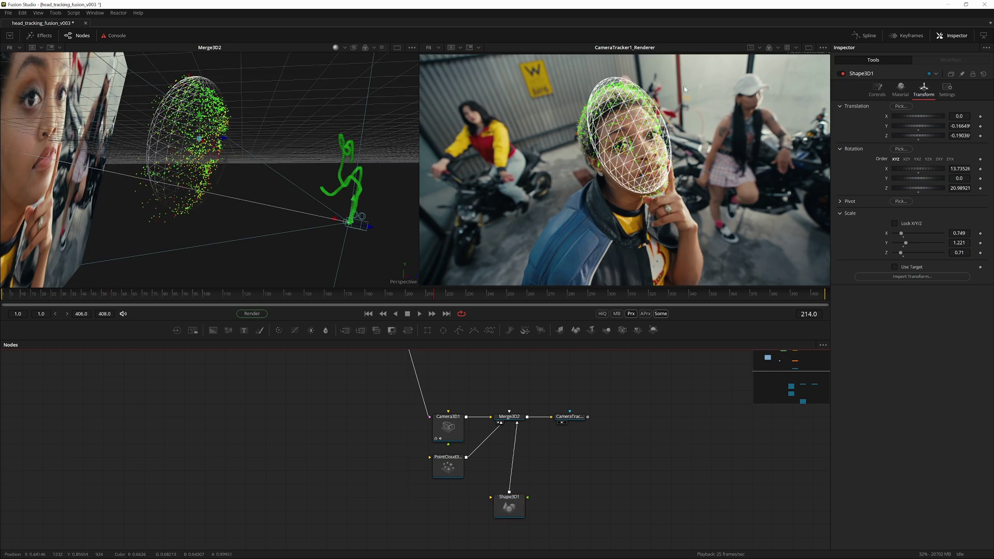
- Delete the sphere node and disconnect the point cloud from Merge3D2
left_click_drag(515, 426, 498, 527)
key("Delete")
left_click(448, 466)
left_click_drag(232, 108, 304, 177)
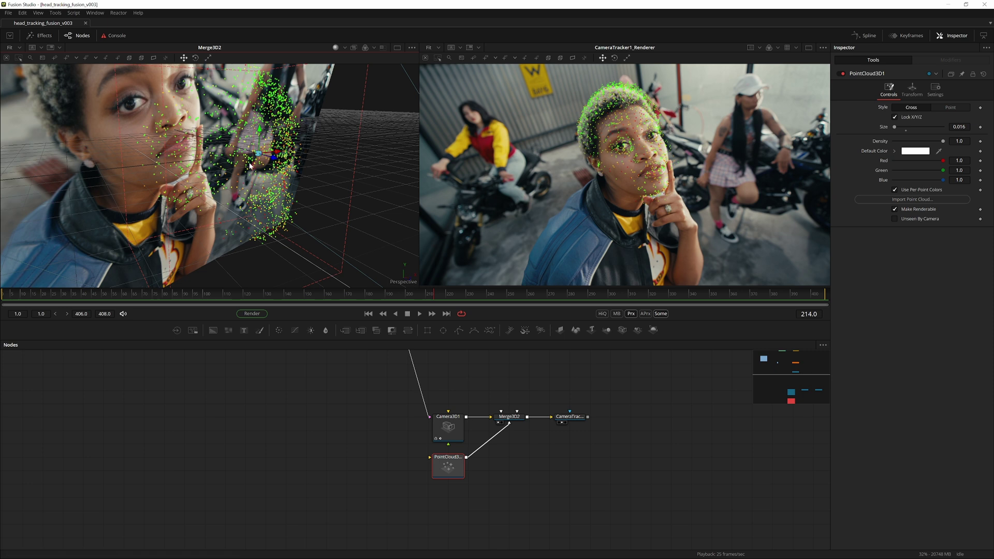
left_click(433, 480)
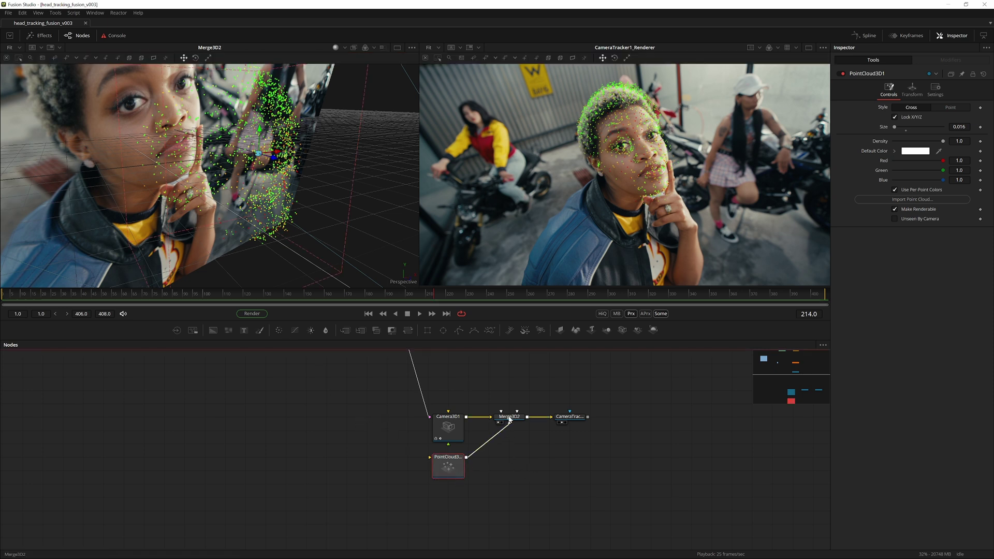
left_click_drag(509, 421, 499, 452)
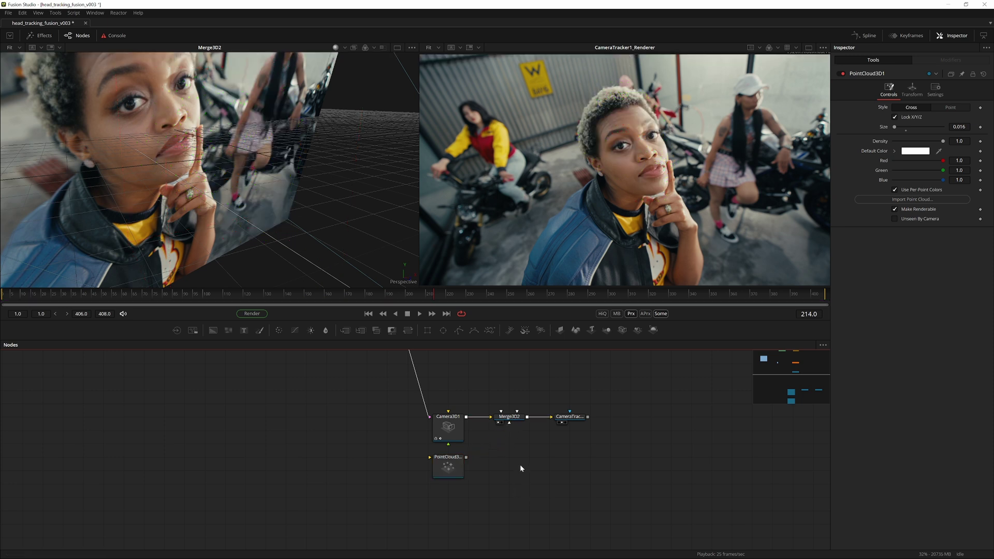
- Add a Custom Vertex 3D node and feed the point cloud into it
key("shift+space")
type("shap")
key("BackSpace")
key("BackSpace")
key("BackSpace")
key("BackSpace")
type("custo")
key("Down")
key("Down")
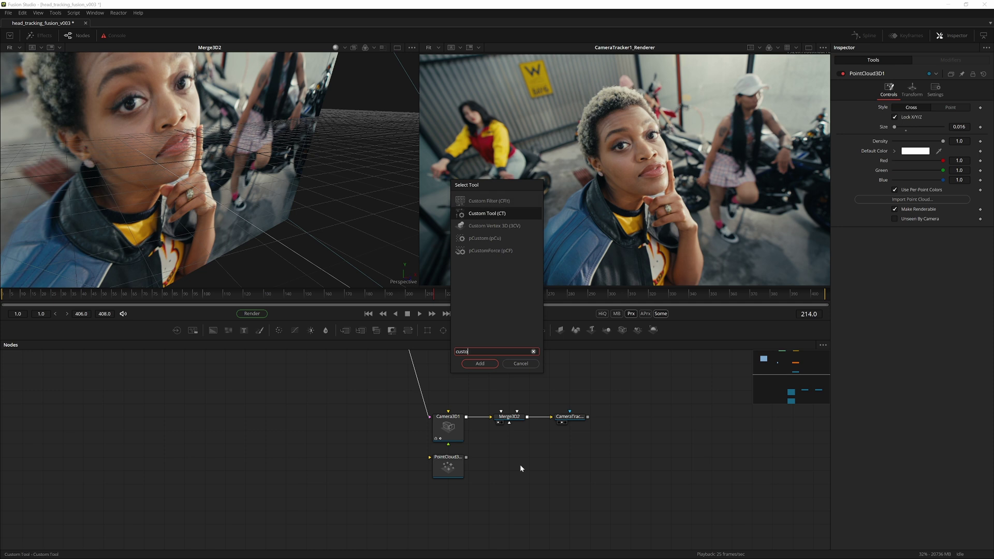
key("Return")
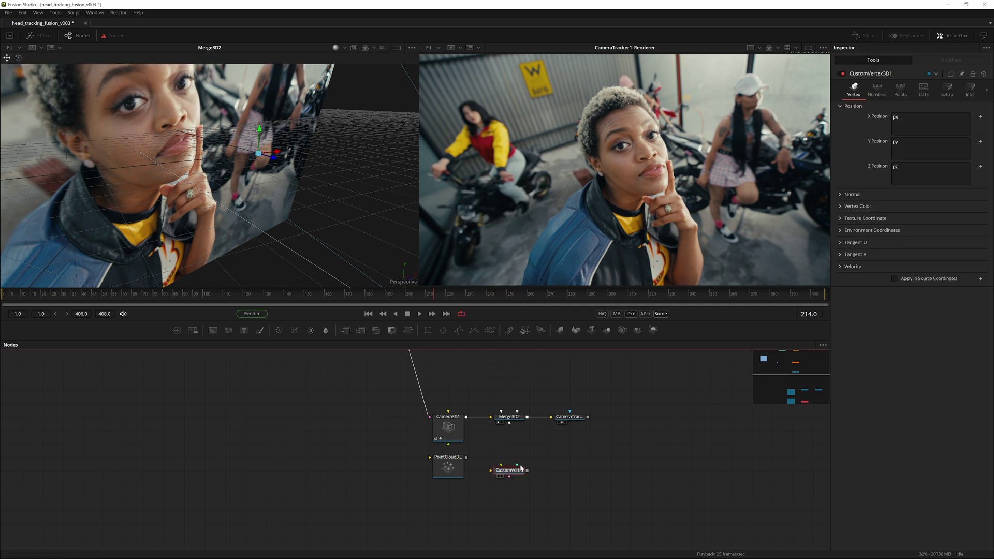
key("2")
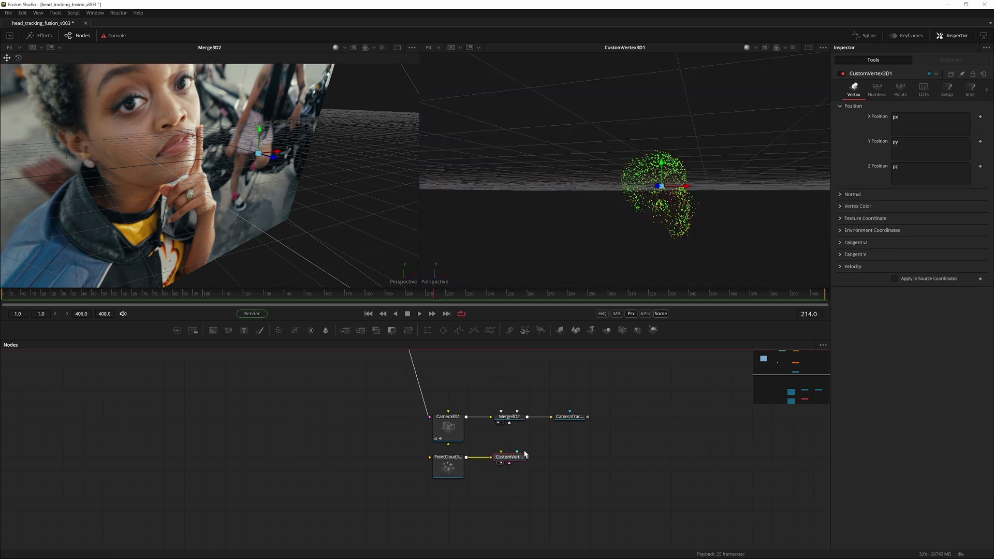
- Show CustomVertex3D1 in the first viewer and CameraTracker1_Renderer in the second, and select the Custom Vertex node
key("1")
left_click(568, 417)
key("2")
left_click(518, 457)
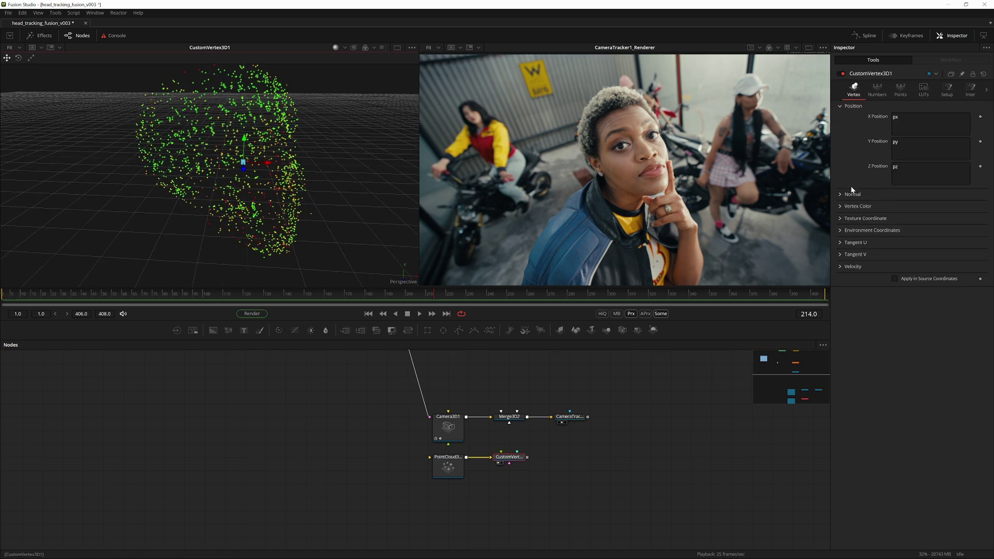
- Set the Custom Vertex node's vertex color expressions to px for red, py for green and pz for blue
left_click(840, 206)
left_click(898, 217)
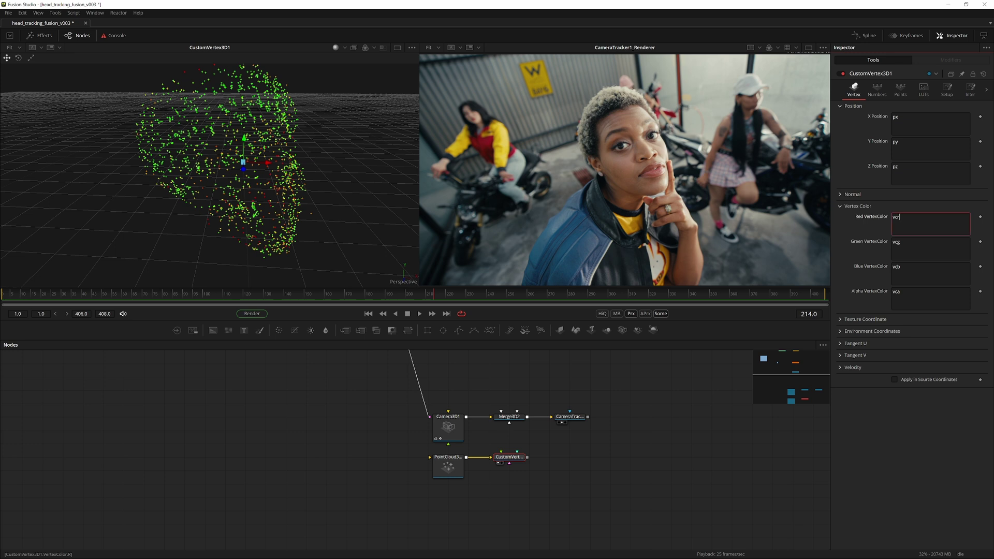
type("px")
left_click(900, 242)
type("py")
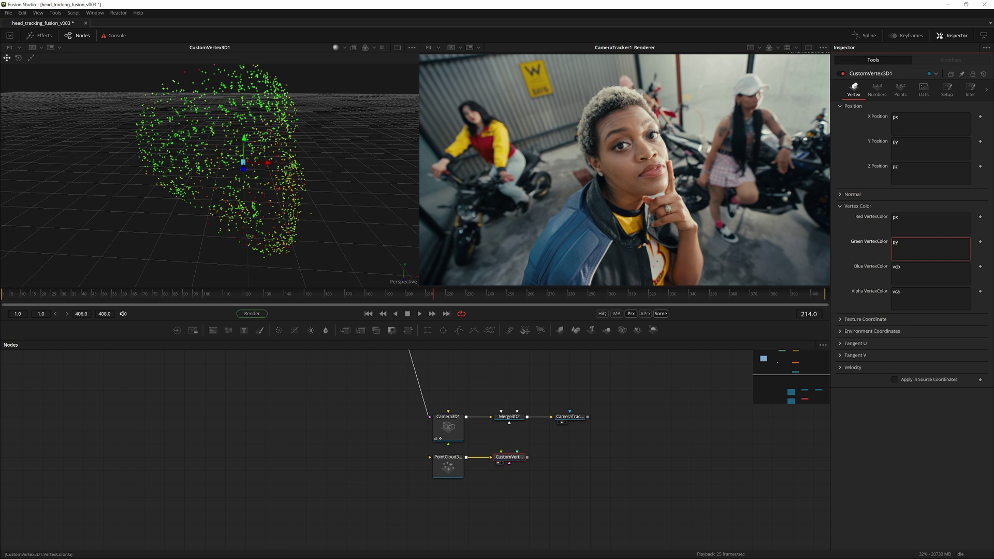
left_click(893, 267)
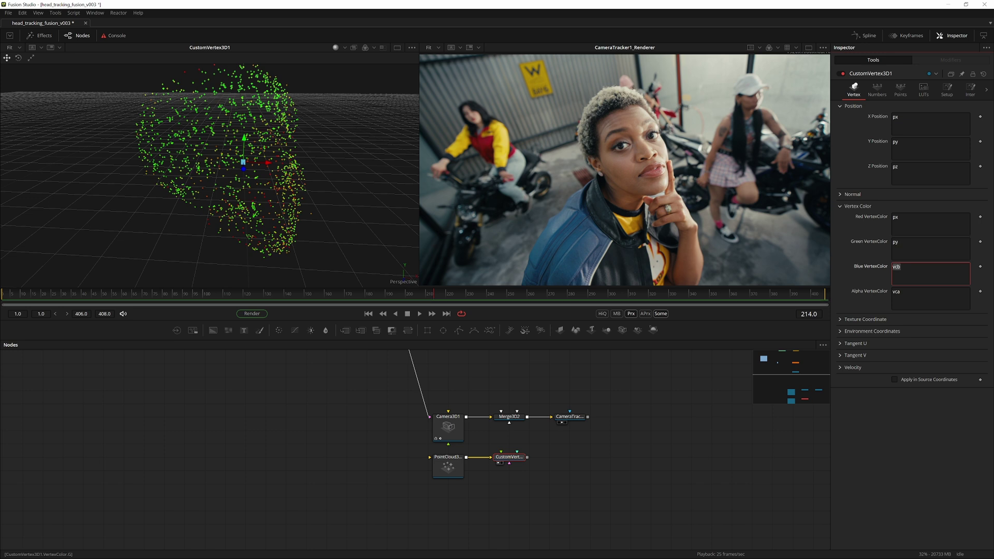
type("pz")
left_click(285, 160)
left_click_drag(251, 150, 307, 89)
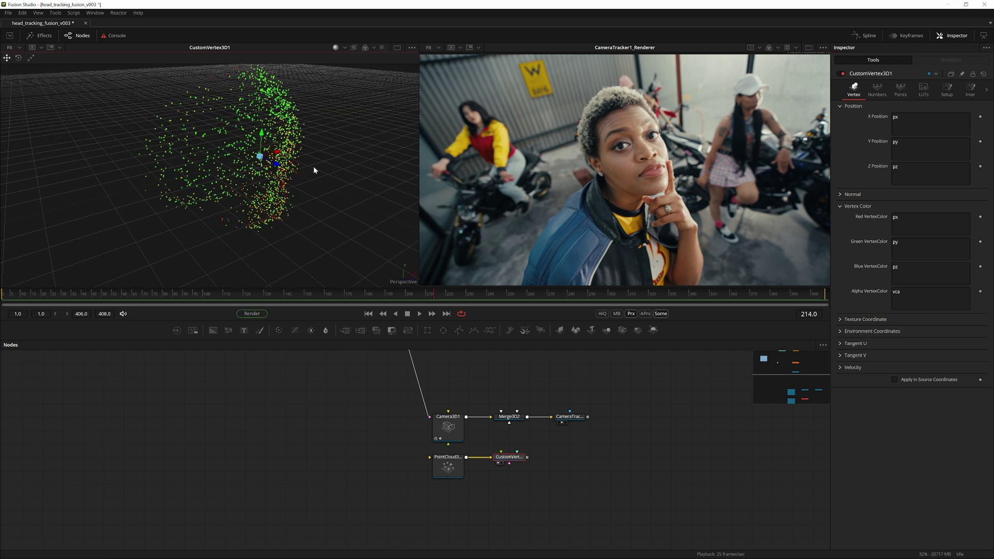
left_click_drag(268, 126, 179, 163)
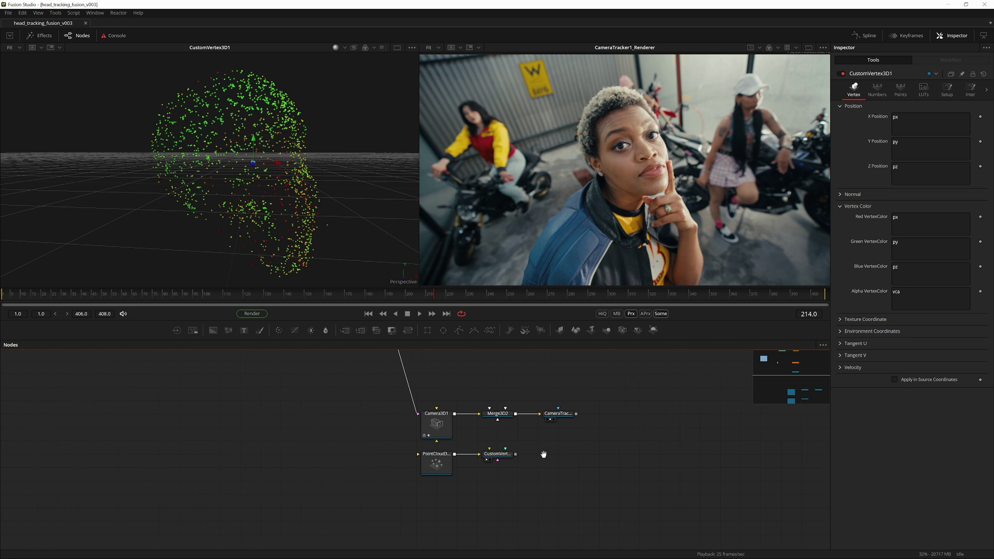
- Add a UV Map 3D node and connect the Custom Vertex node's output to it
key("shift+space")
type("custo")
key("BackSpace")
key("BackSpace")
key("BackSpace")
key("BackSpace")
key("BackSpace")
type("uv")
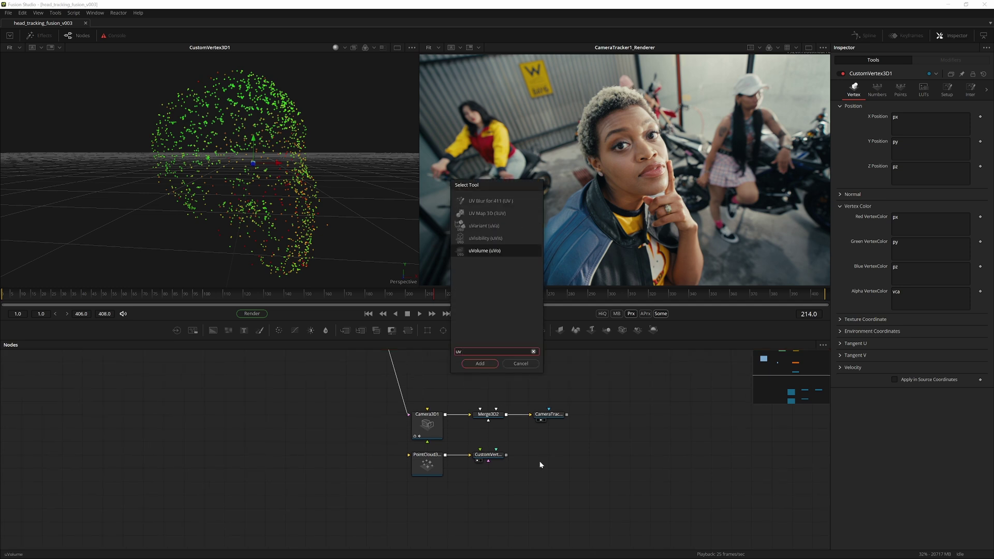
type(" map")
key("Return")
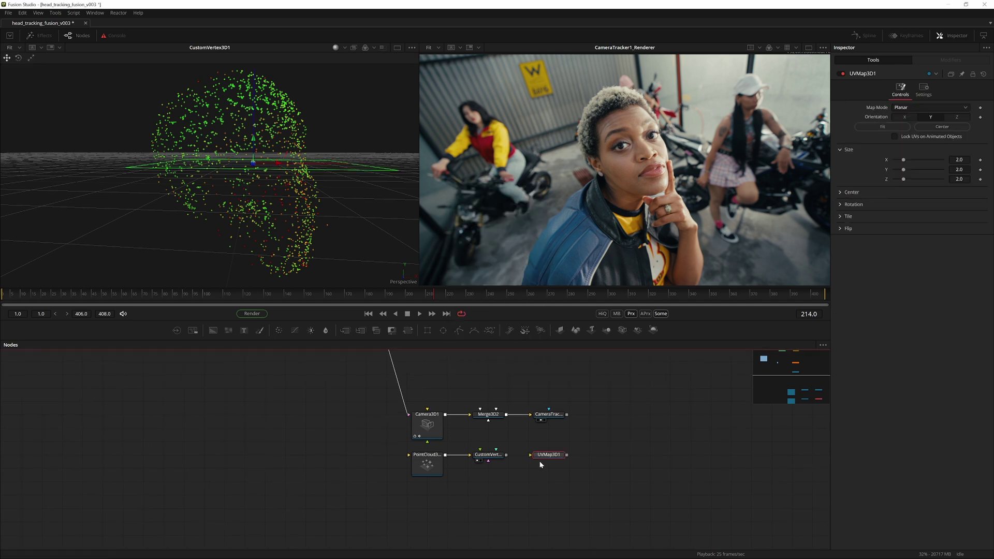
left_click_drag(506, 457, 530, 454)
left_click_drag(288, 130, 359, 202)
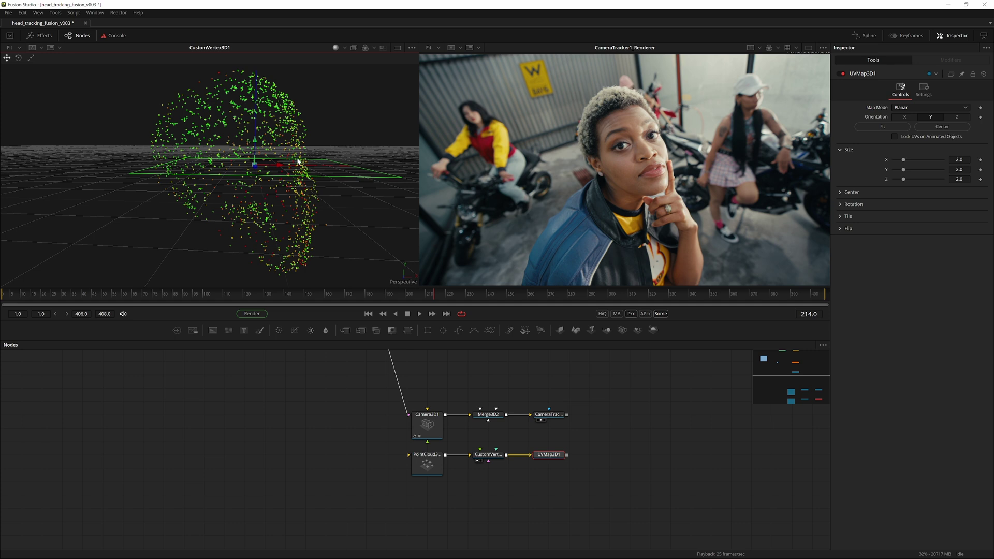
- Show UVMap3D1 in the first viewer, fit its planar mapping to the point cloud and save the composition
left_click(551, 457)
key("1")
left_click_drag(276, 106, 231, 178)
left_click(882, 126)
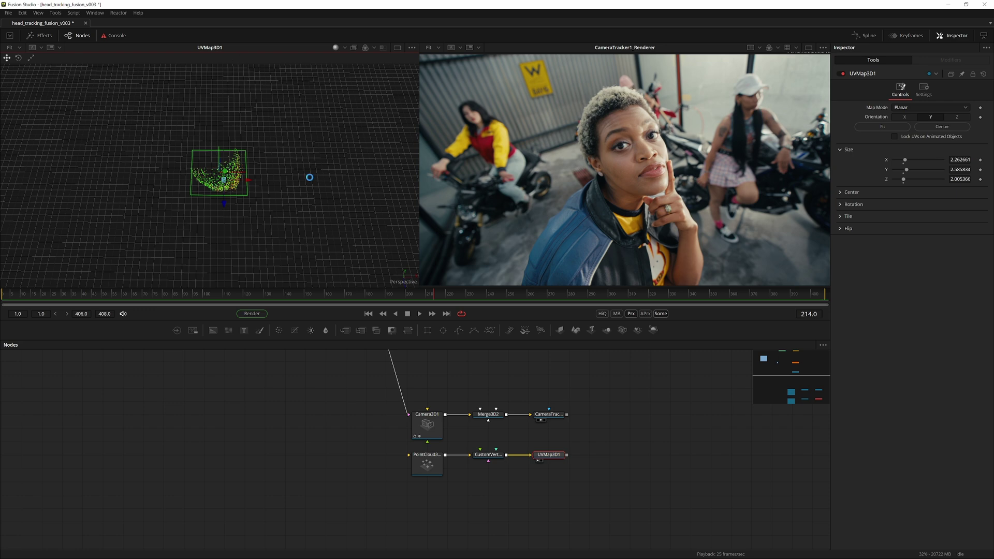
key("ctrl+s")
- Set the orientation of the planar UV mapping to Z
left_click_drag(231, 134, 233, 158)
left_click_drag(306, 190, 393, 107)
left_click_drag(305, 156, 352, 102)
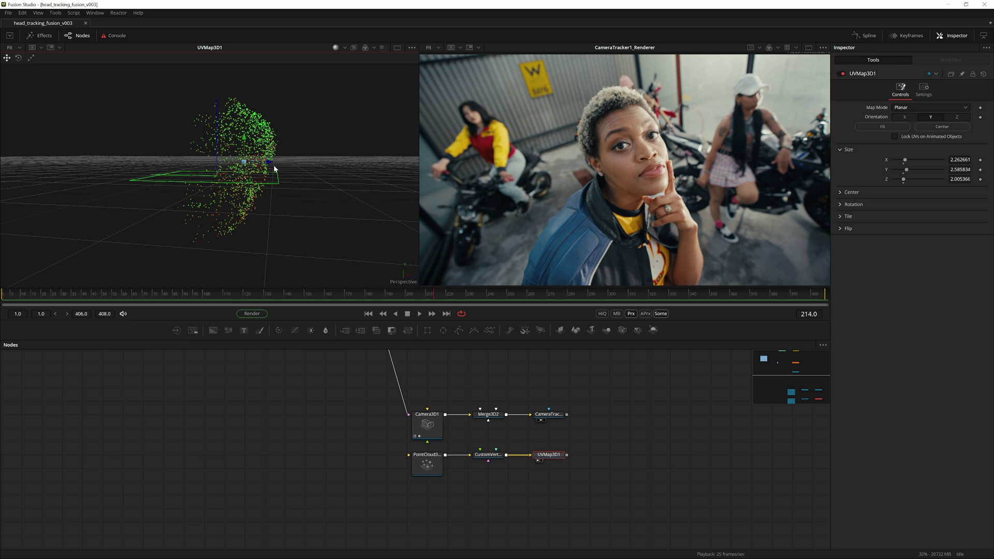
left_click(928, 117)
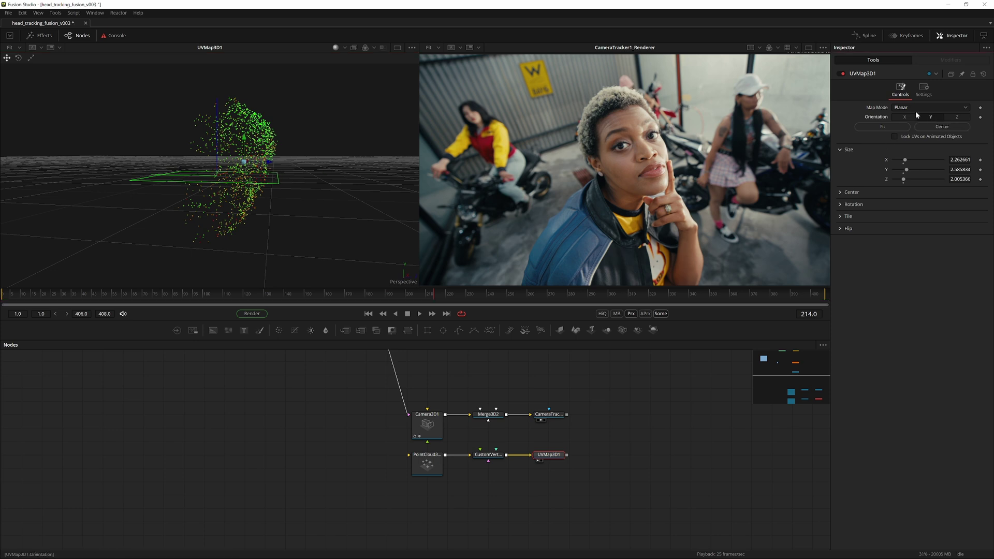
left_click(956, 117)
left_click_drag(300, 150, 201, 147)
- Add a Renderer 3D node after UVMap3D1, show it in the first viewer and set its renderer type to Hardware UV Renderer
left_click_drag(566, 456, 446, 462)
key("shift+space")
type("renderer")
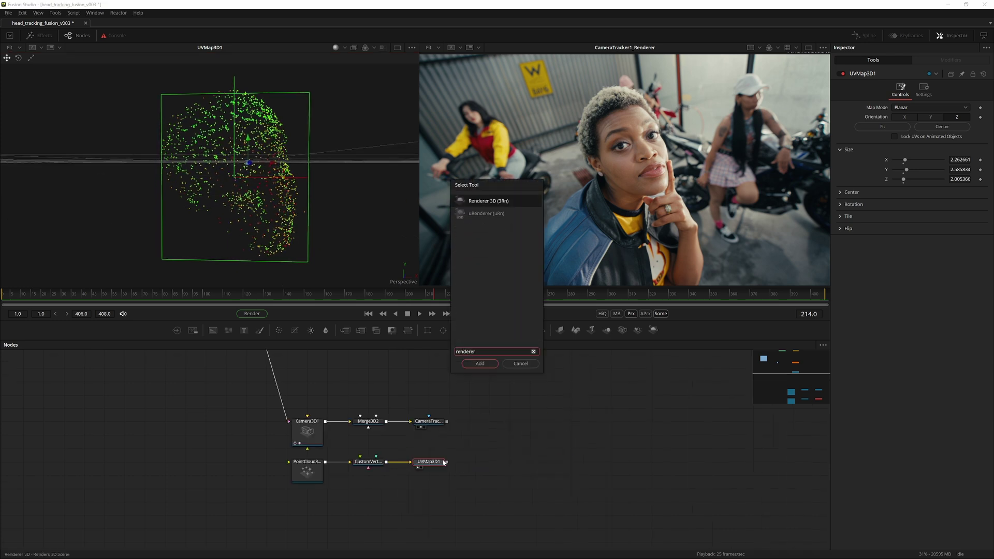
key("Return")
left_click_drag(473, 461, 493, 464)
key("1")
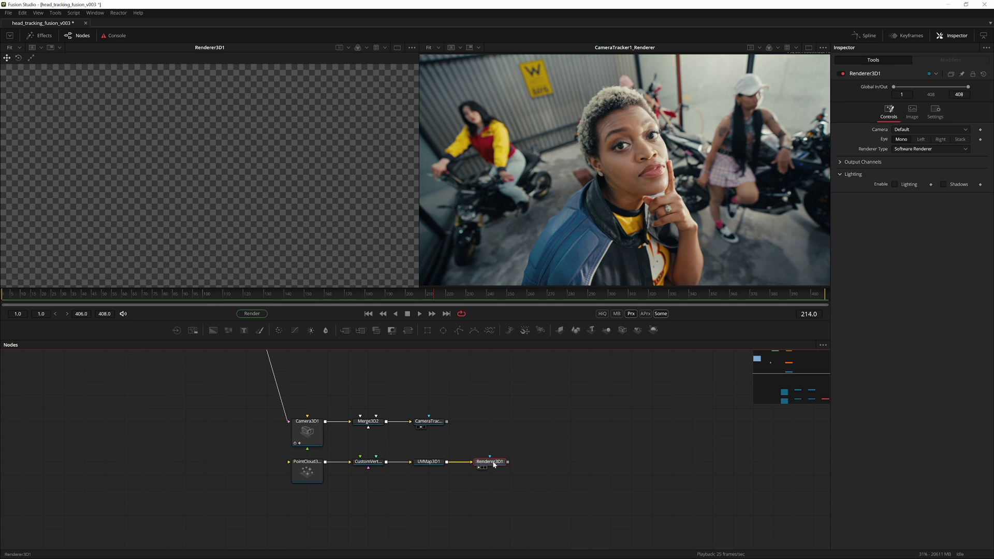
left_click(907, 148)
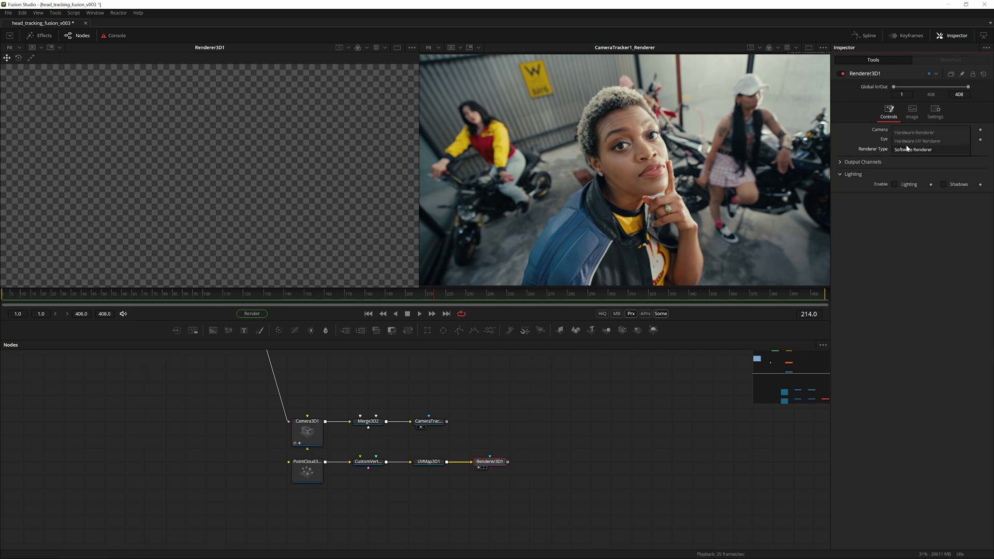
left_click(915, 140)
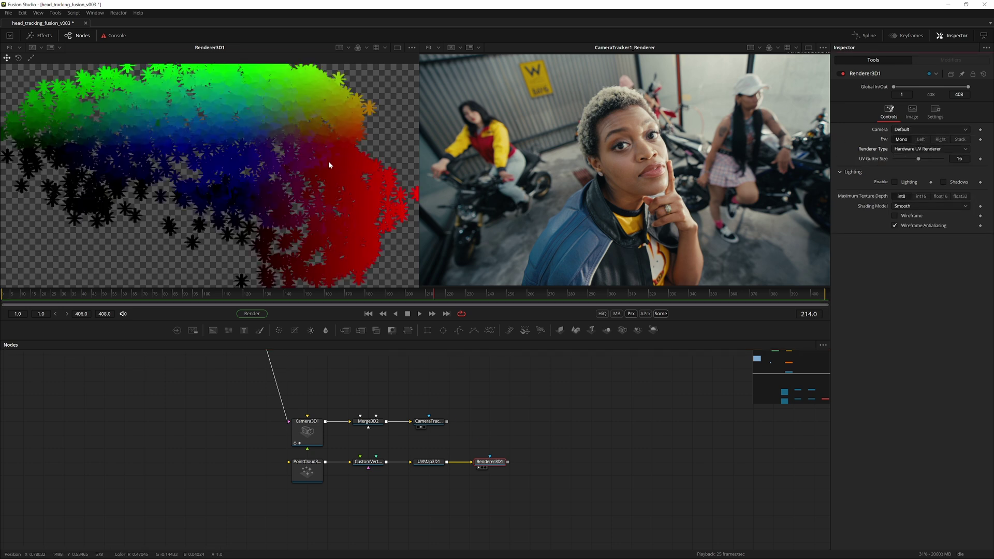
- Show UVMap3D1 in the first viewer to examine the mapping frame around the point cloud
left_click(433, 463)
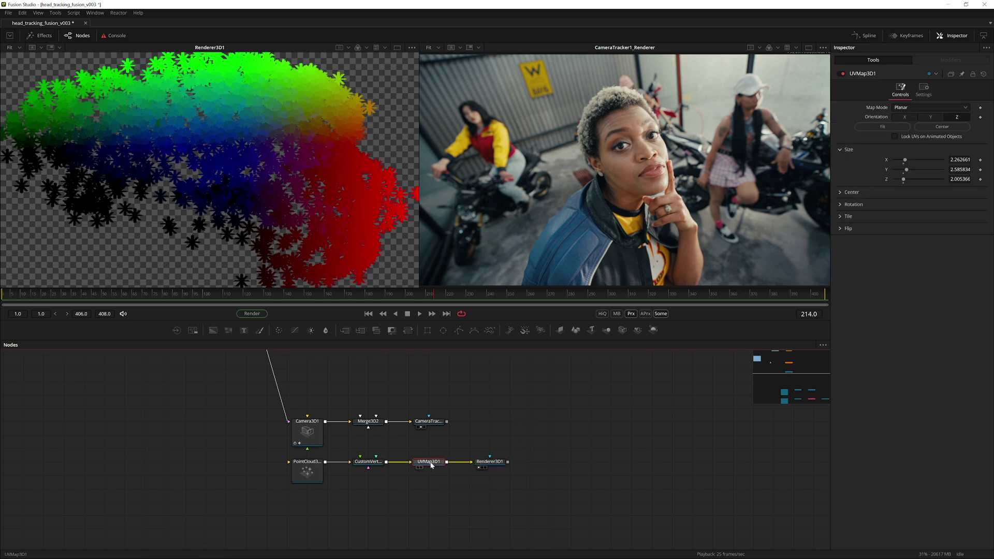
left_click_drag(431, 465, 303, 274)
mouse_move(154, 80)
left_mouse_down()
mouse_move(333, 276)
mouse_move(138, 89)
left_mouse_up()
left_click_drag(161, 92, 308, 262)
- Show Renderer3D1 in the first viewer again, set its image width to 1080 and save the composition
left_click(492, 462)
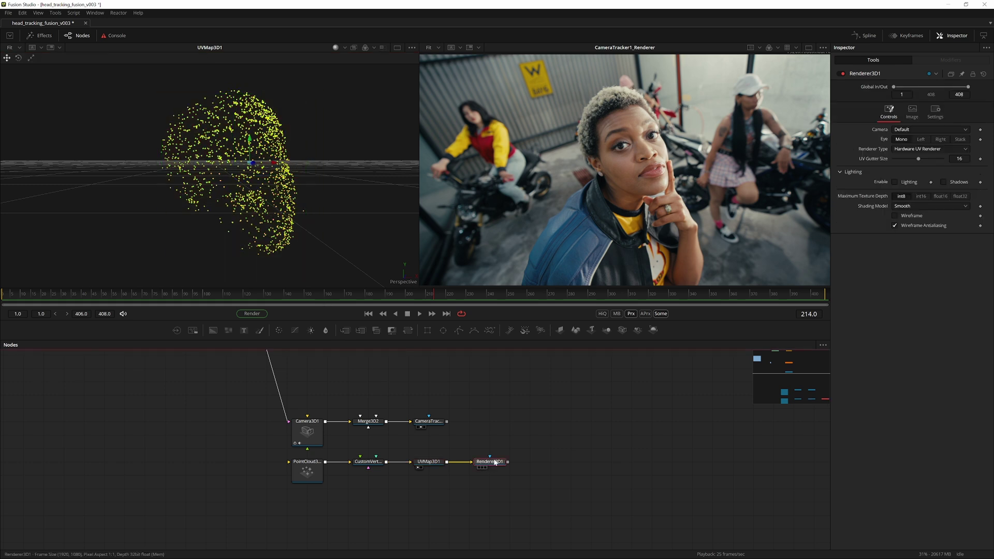
key("1")
scroll(266, 131, "down", 2)
mouse_move(266, 132)
left_mouse_down()
mouse_move(270, 165)
mouse_move(279, 140)
left_mouse_up()
left_click(911, 110)
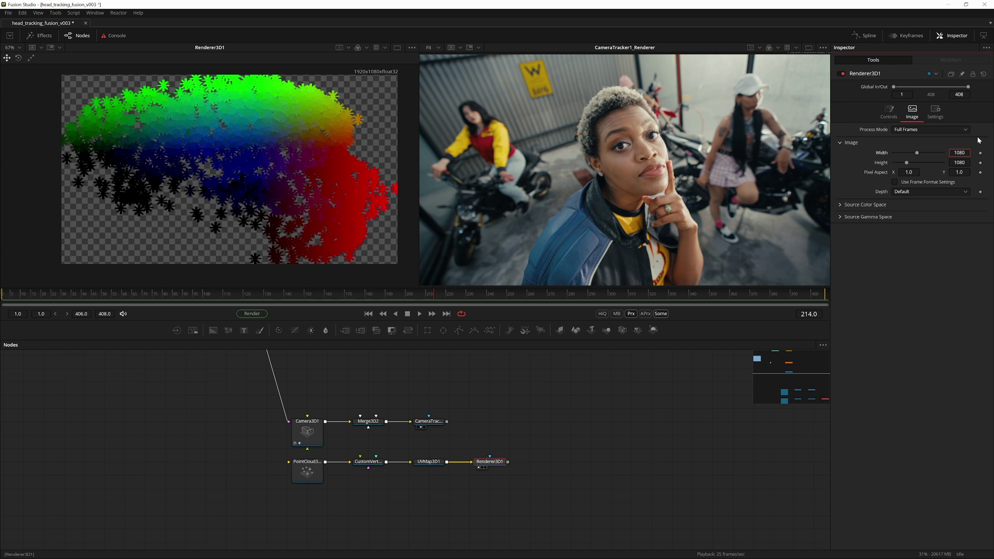
type("1080")
key("Tab")
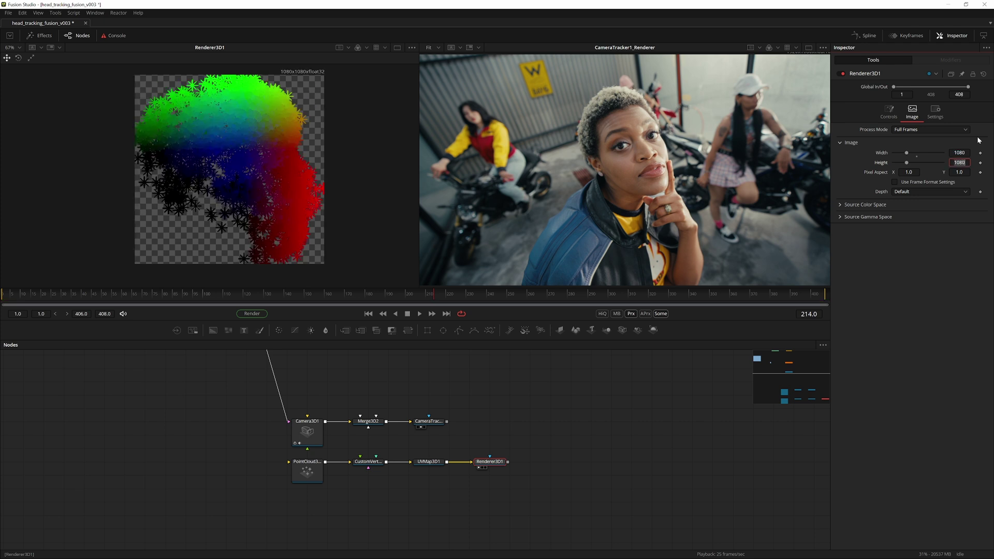
left_click(314, 173)
key("ctrl+s")
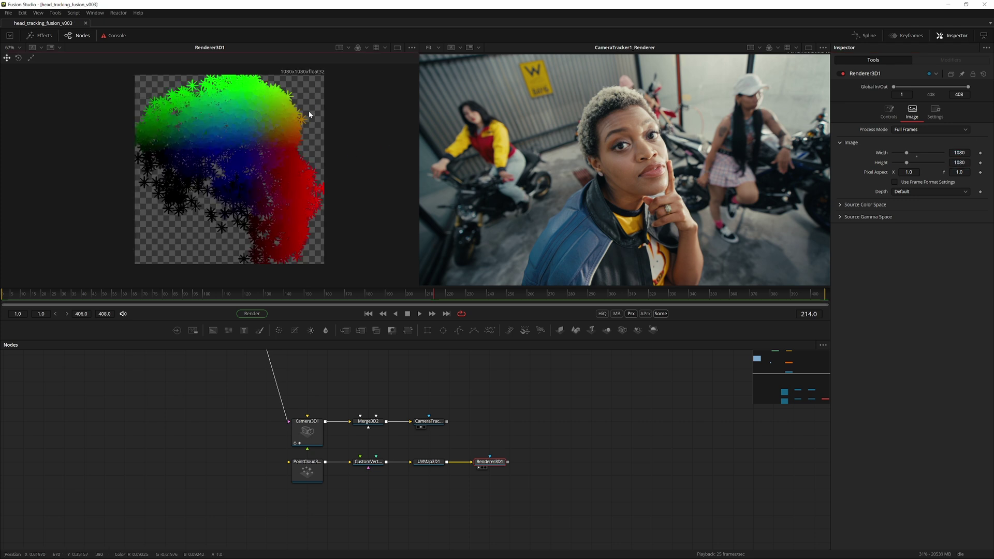
- Open the controls of PointCloud3D1 to check the size of its crosses
left_click(310, 470)
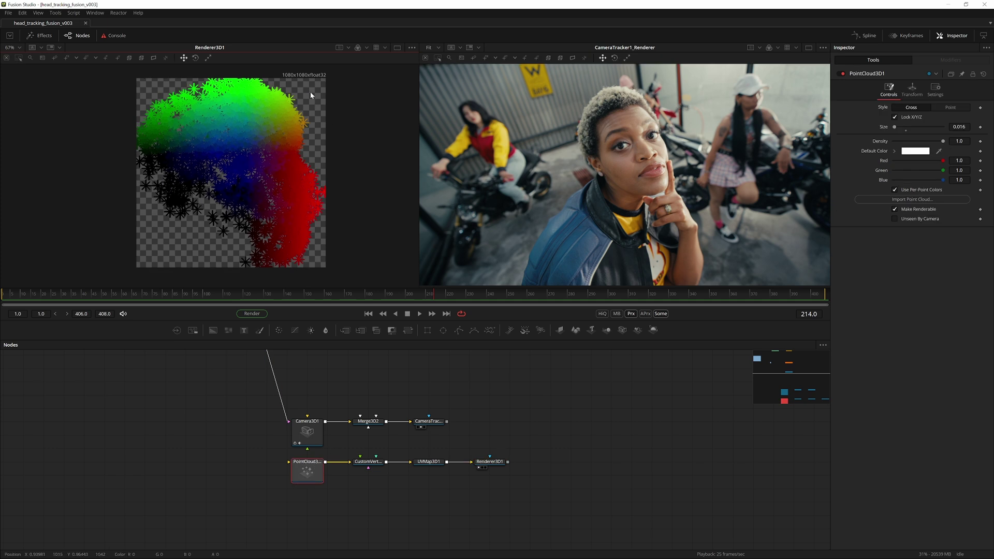
mouse_move(958, 127)
left_mouse_down()
mouse_move(948, 127)
mouse_move(972, 130)
left_mouse_up()
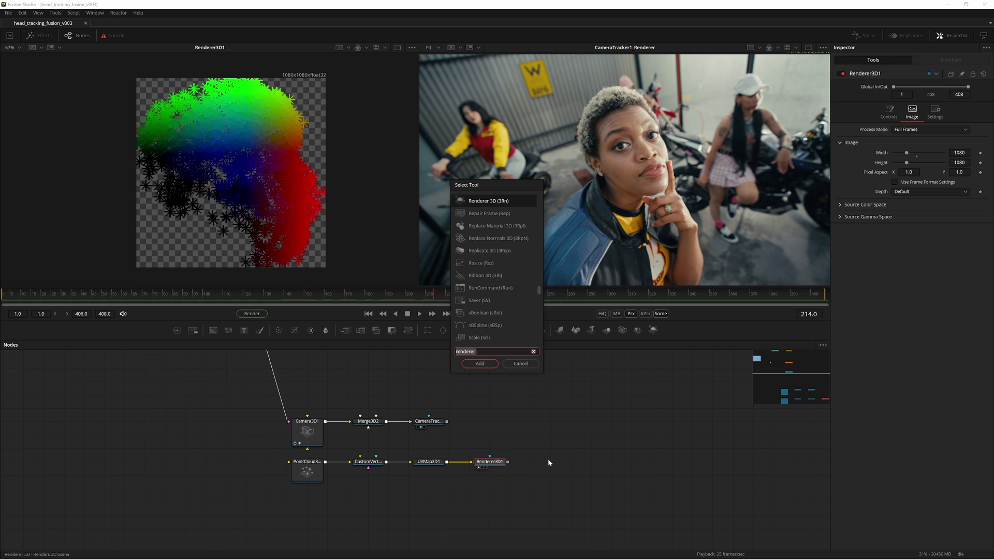
- Add a Displace 3D node and an Image Plane 3D node beside Renderer3D1
type("dis")
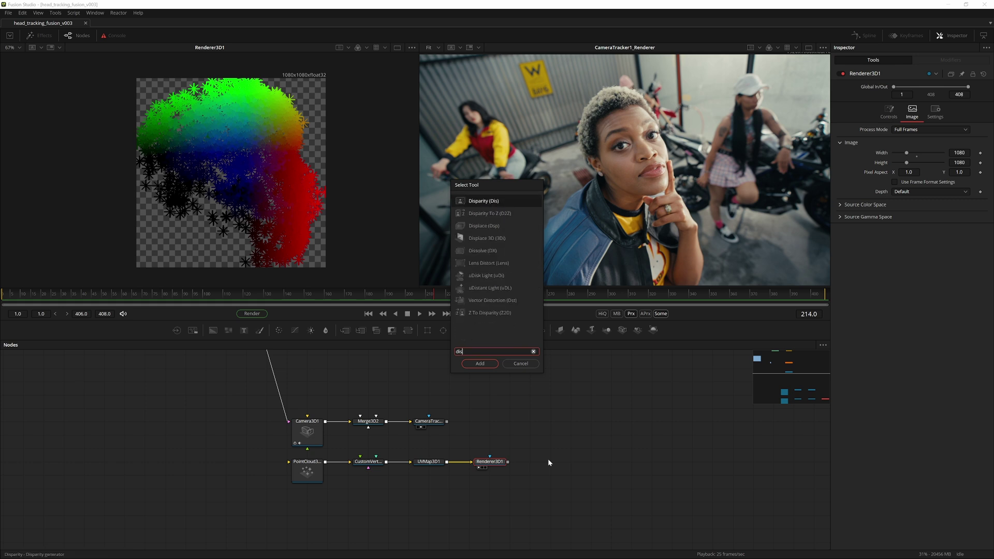
type("place")
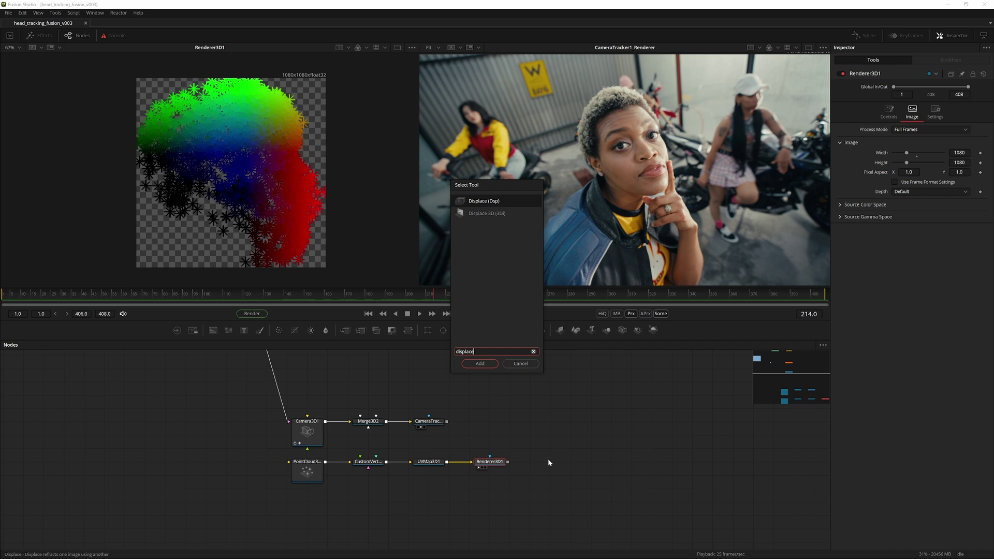
key("Down")
key("Return")
key("shift+space")
type("image")
key("Return")
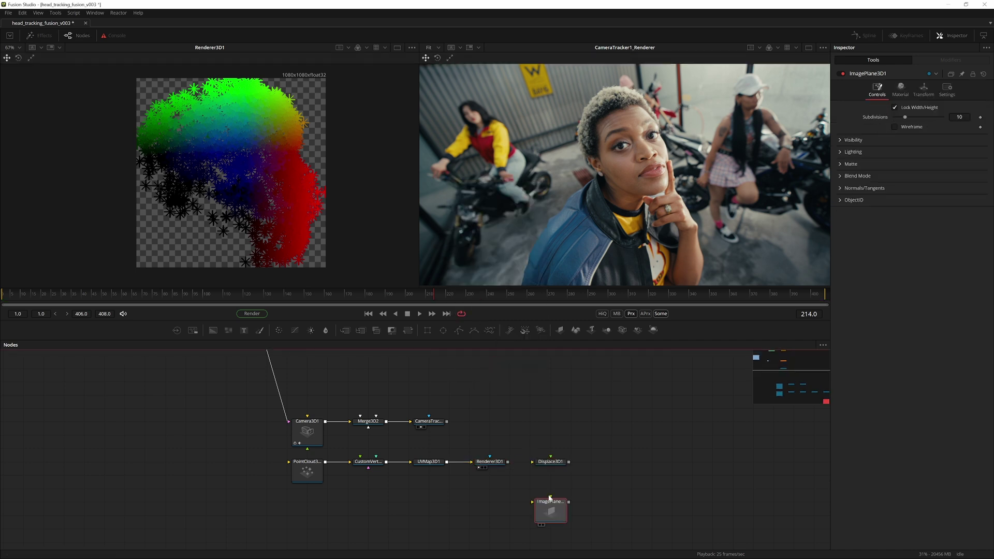
- Connect ImagePlane3D1 as the geometry and Renderer3D1 as the displacement image of Displace3D1, and save the composition
left_click_drag(571, 501, 548, 463)
left_click(550, 464)
key("ctrl+s")
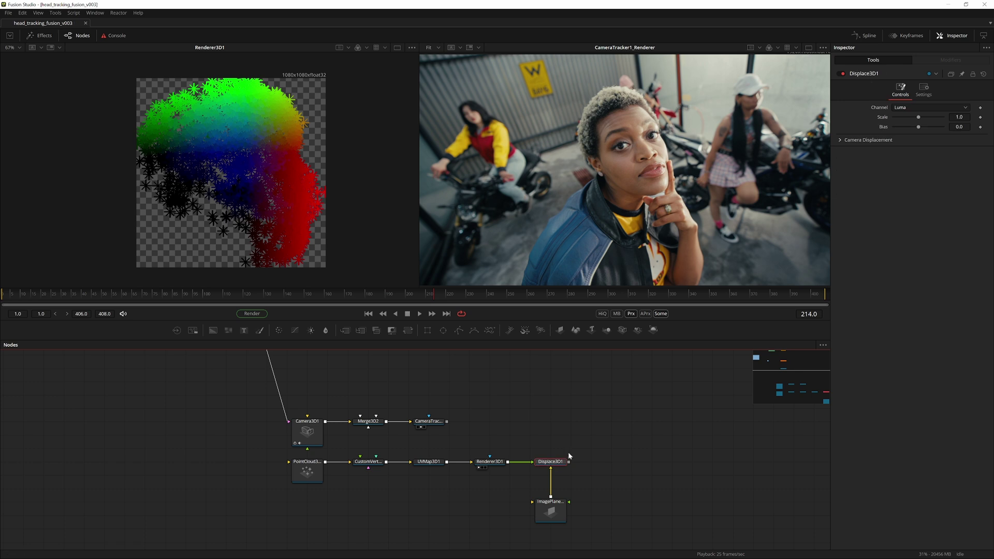
- Move Merge3D2 and the camera tracker's renderer along the node graph and connect Displace3D1 to Merge3D2
left_click_drag(430, 426, 471, 426)
left_click_drag(532, 385, 549, 427)
left_click(576, 467)
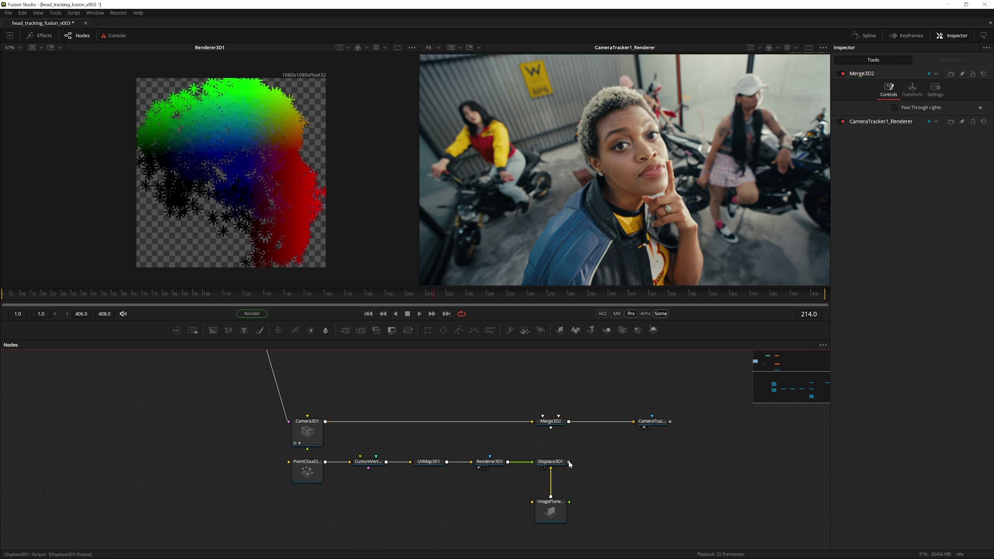
left_click_drag(568, 439, 550, 425)
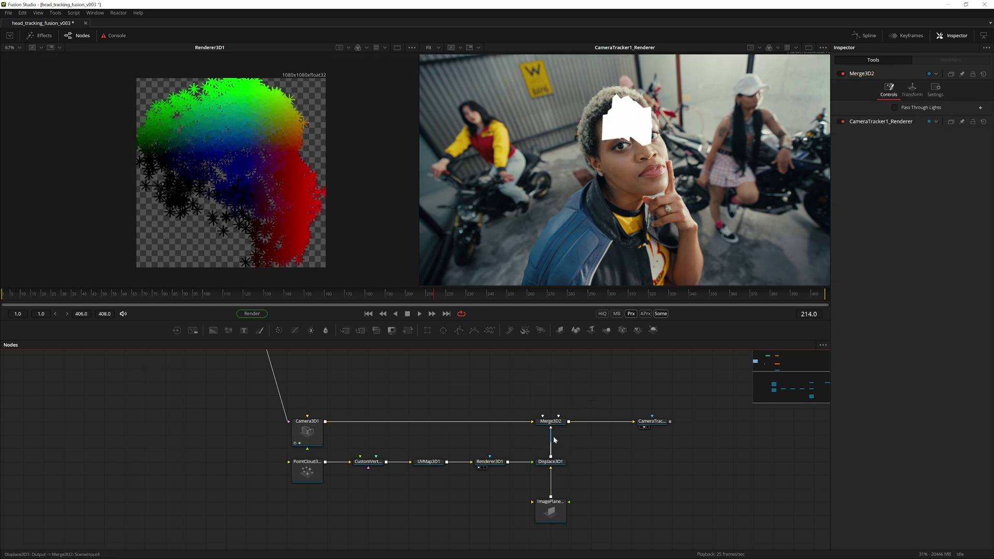
- Enable wireframe display on ImagePlane3D1 and save the composition
left_click(648, 422)
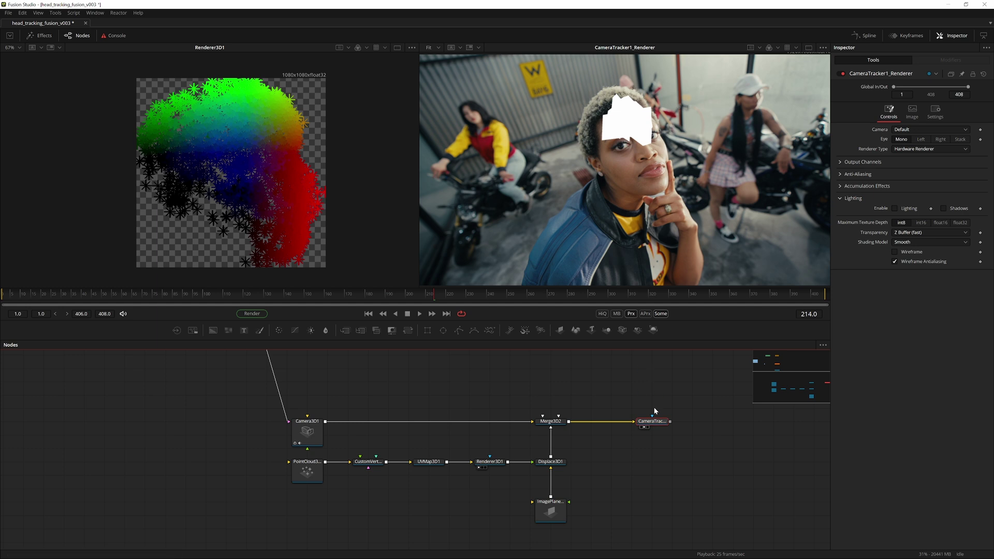
left_click_drag(649, 421, 574, 402)
scroll(575, 402, "up", 1)
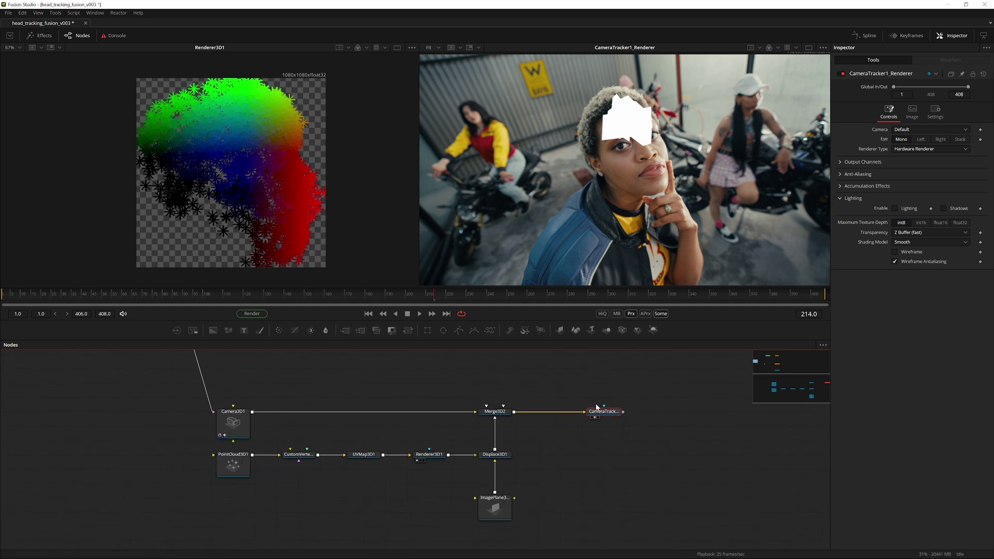
left_click(497, 496)
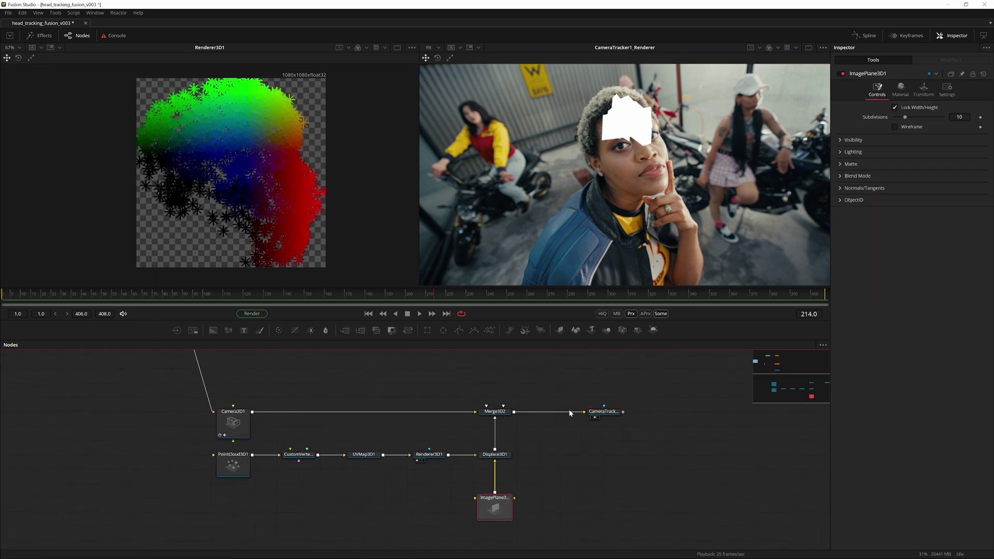
left_click(894, 127)
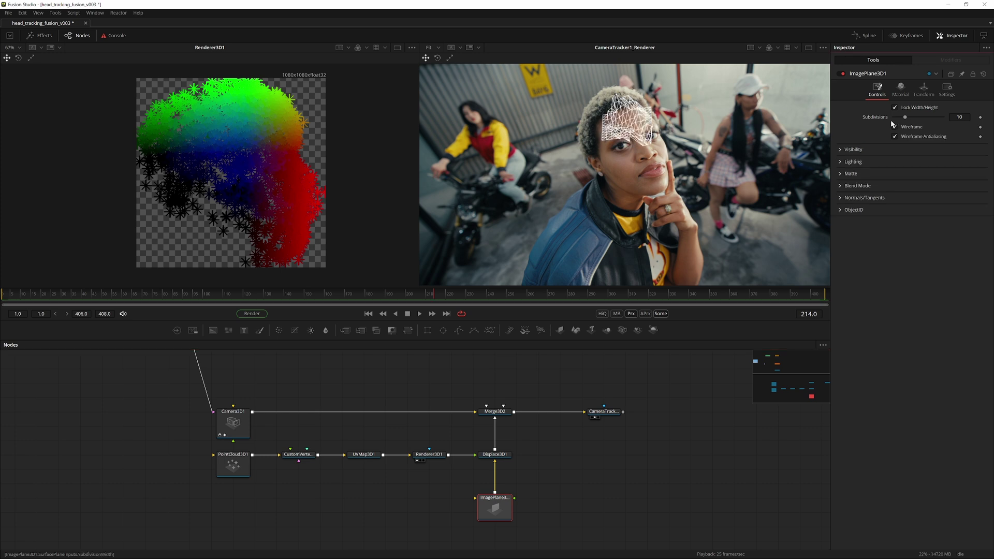
key("ctrl+s")
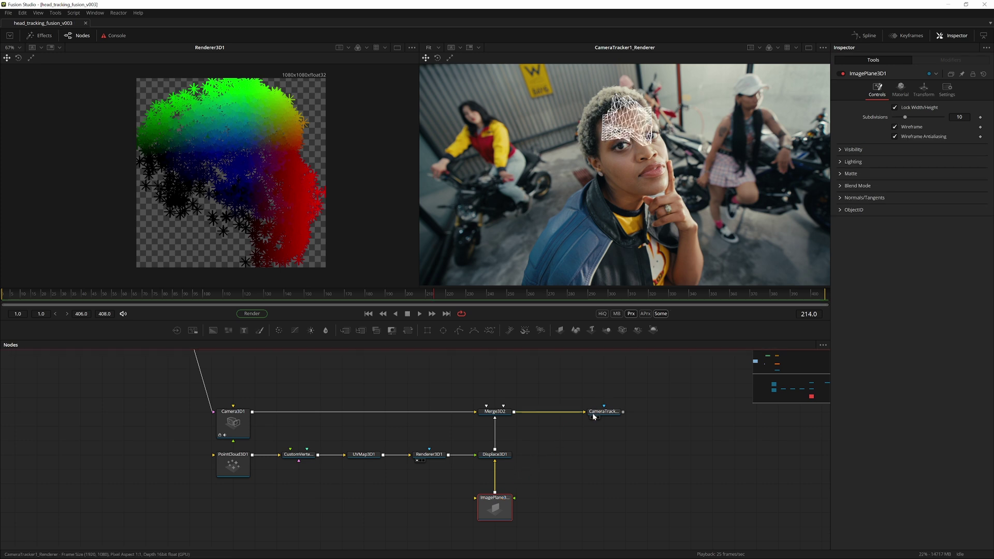
- Show Displace3D1 in the first viewer to examine the displaced wireframe plane
left_click_drag(498, 455, 303, 172)
scroll(263, 166, "up", 5)
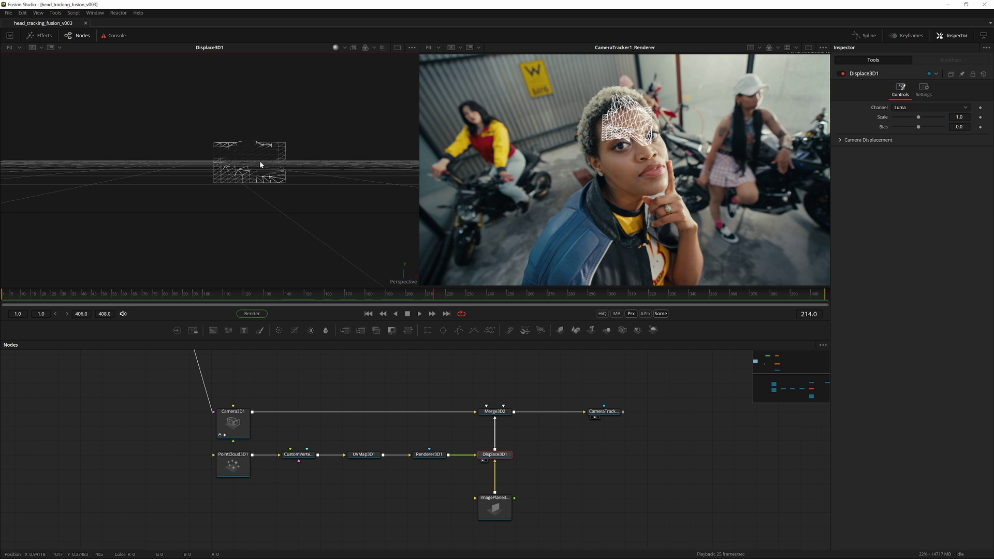
left_click_drag(258, 159, 268, 153)
left_click(509, 451)
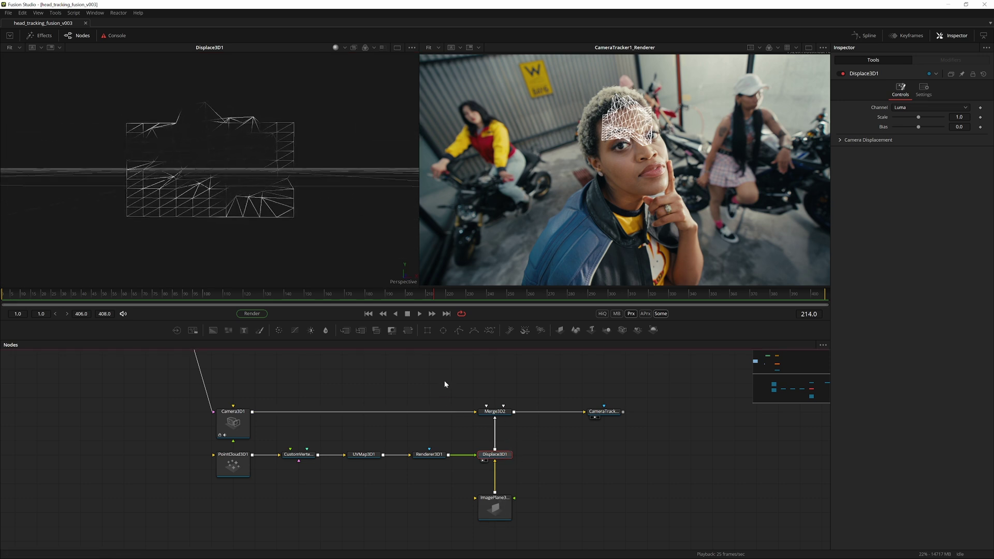
left_click_drag(235, 110, 241, 119)
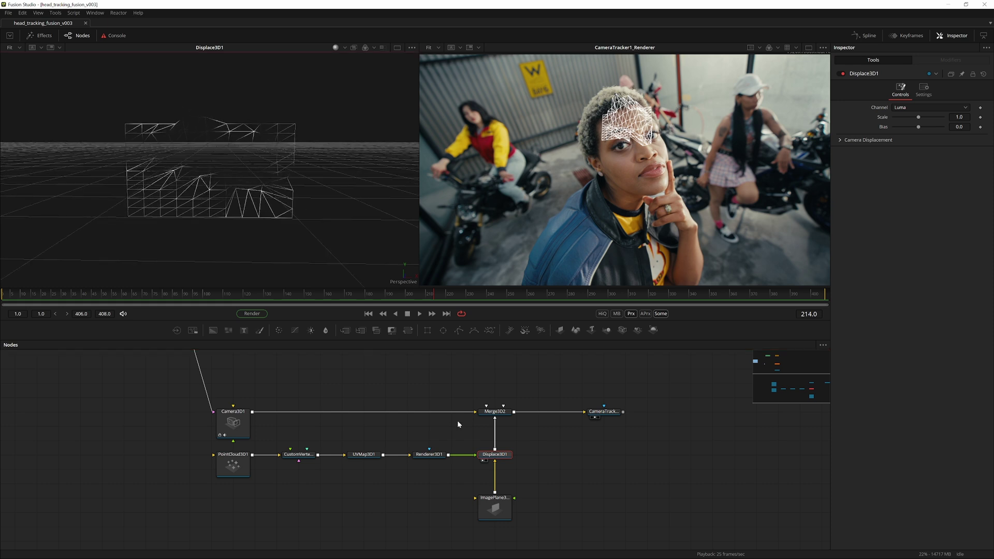
- Set the displacement channel of Displace3D1 to RGB and its mode to Absolute
left_click(494, 455)
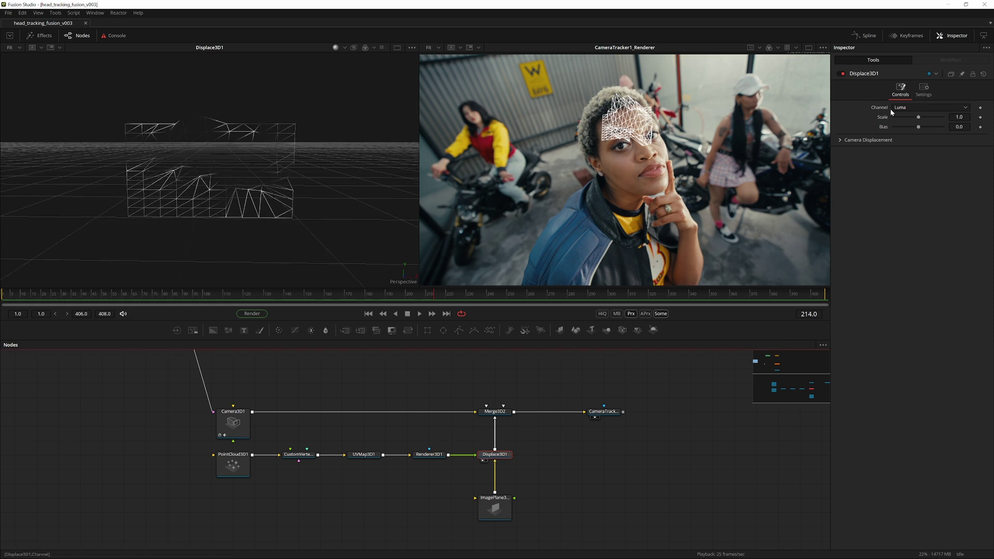
left_click(906, 109)
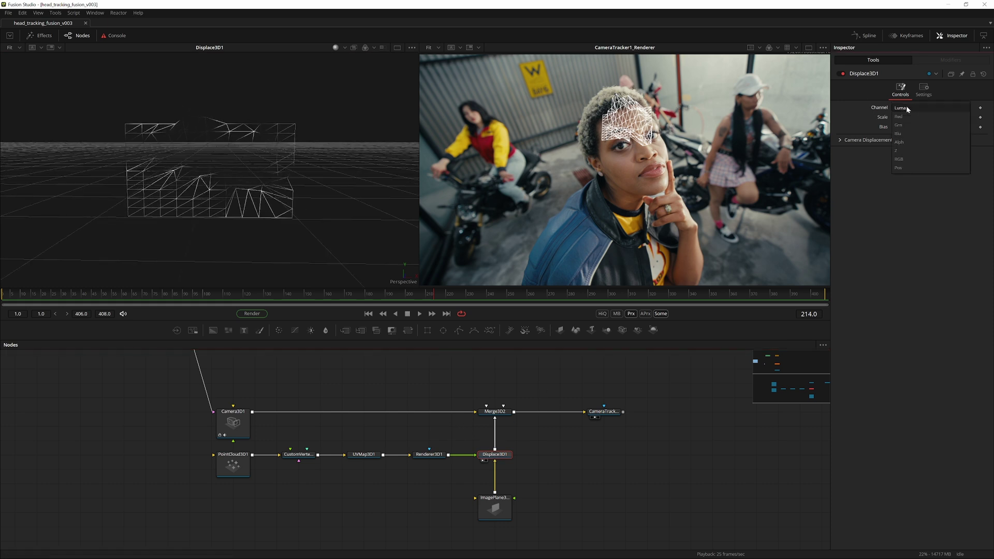
left_click(906, 159)
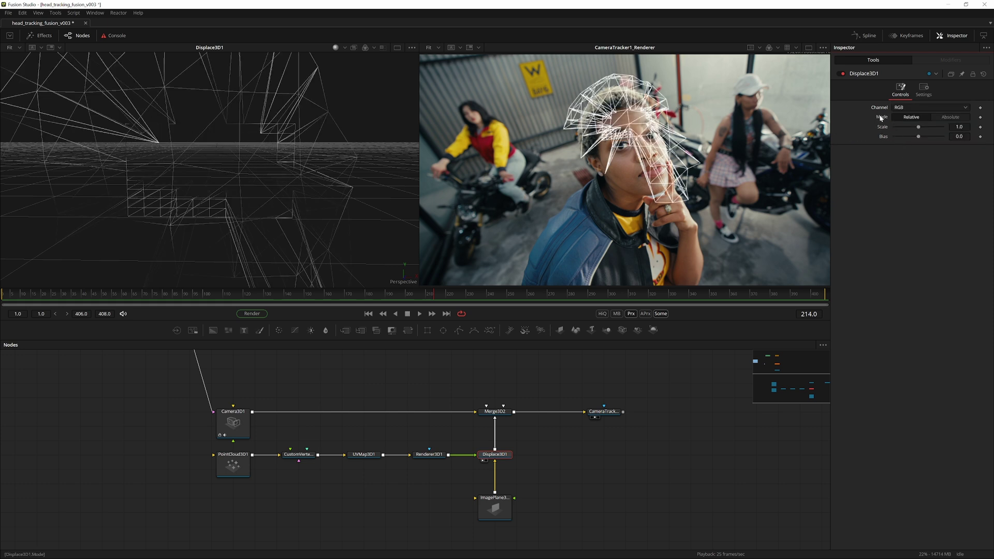
left_click(950, 118)
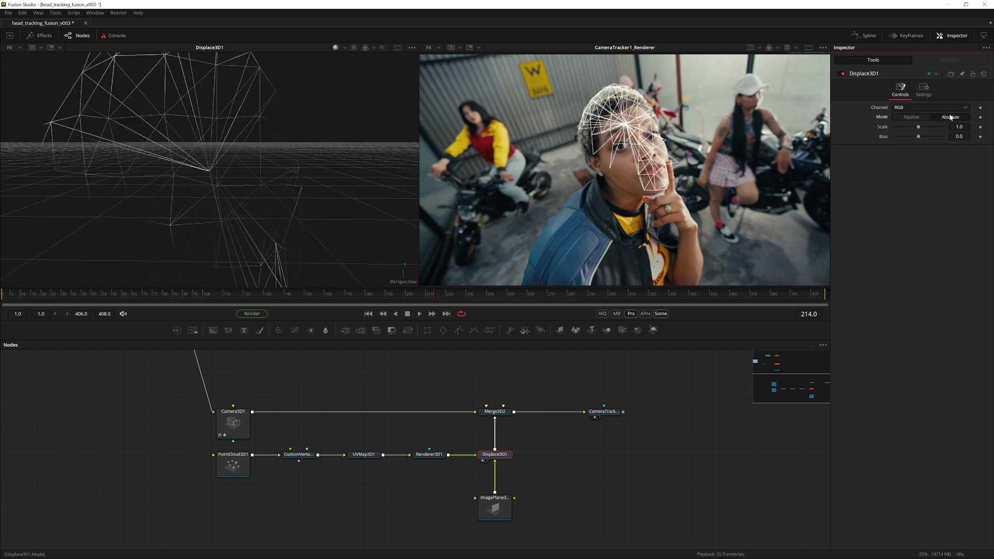
left_click(643, 112)
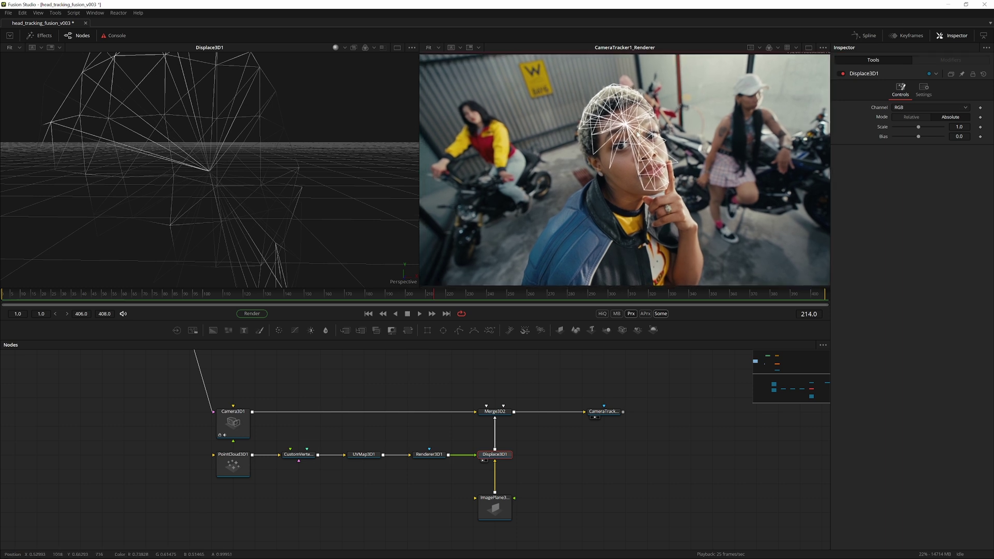
- Make room before the displacement branch and insert a Clean Plate node between Renderer3D1 and Displace3D1
left_click_drag(687, 378, 492, 520)
left_click_drag(509, 516, 551, 516)
left_click(563, 474)
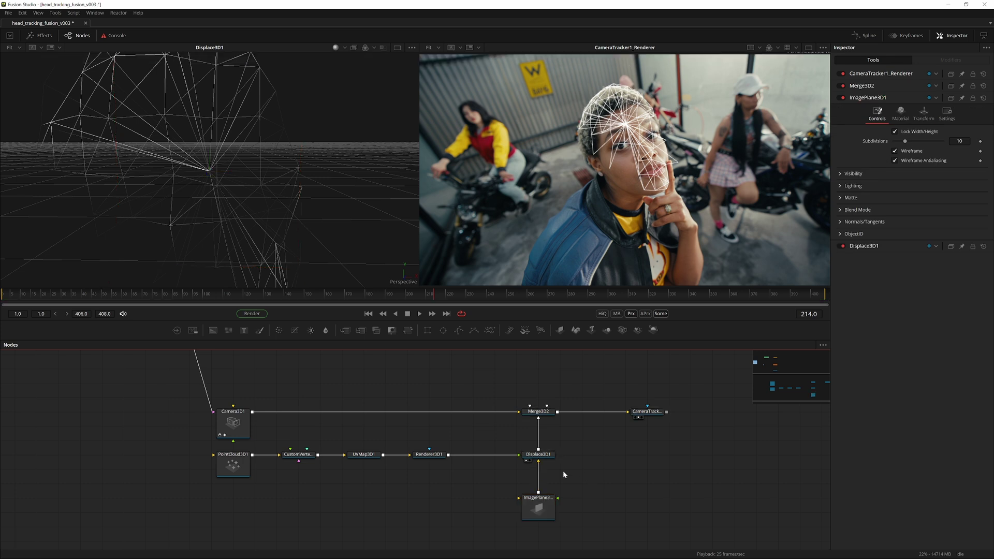
left_click(437, 458)
key("shift+space")
type("clean")
key("Return")
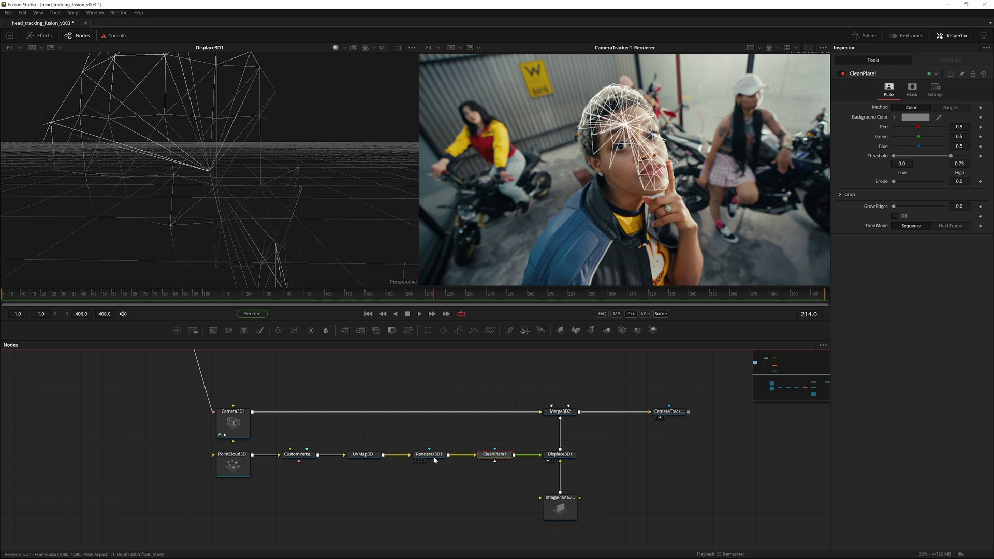
- Show Renderer3D1 and CleanPlate1 in turn in the first viewer to compare their images
left_click(429, 455)
key("1")
scroll(338, 193, "down", 1)
left_click(568, 458)
left_click(504, 456)
key("1")
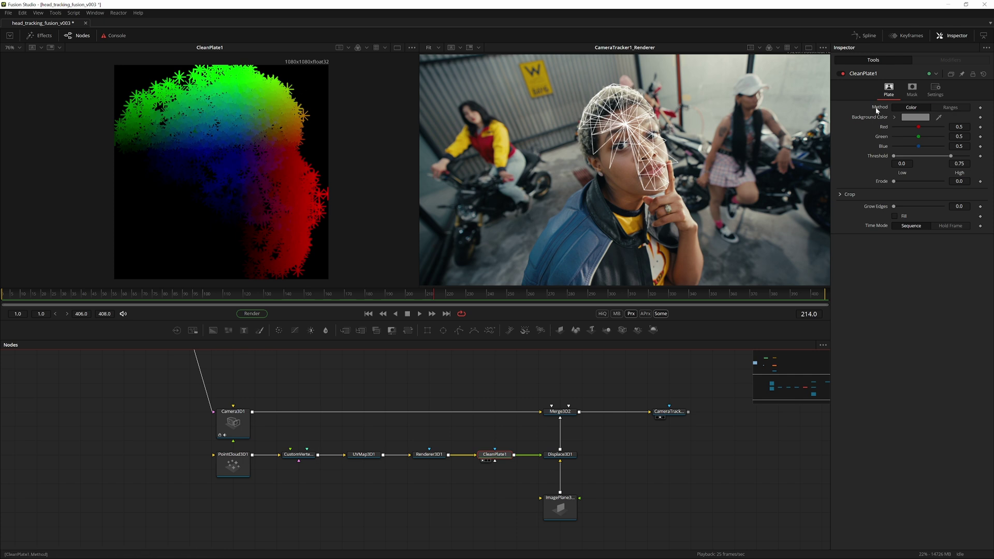
- Set the method of CleanPlate1 to Ranges, grow its edges by 0.2 and enable Fill
left_click(929, 107)
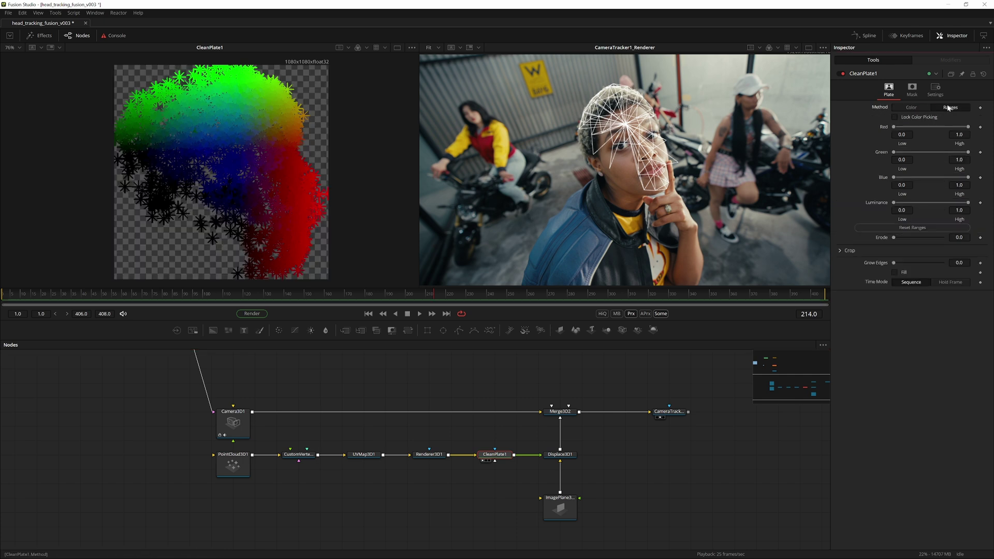
left_click_drag(894, 263, 971, 251)
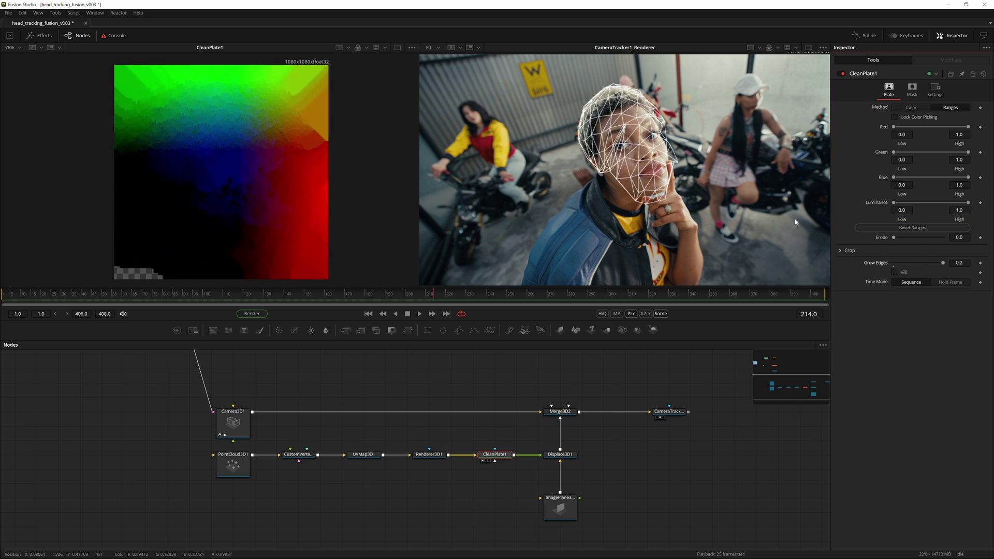
left_click(894, 271)
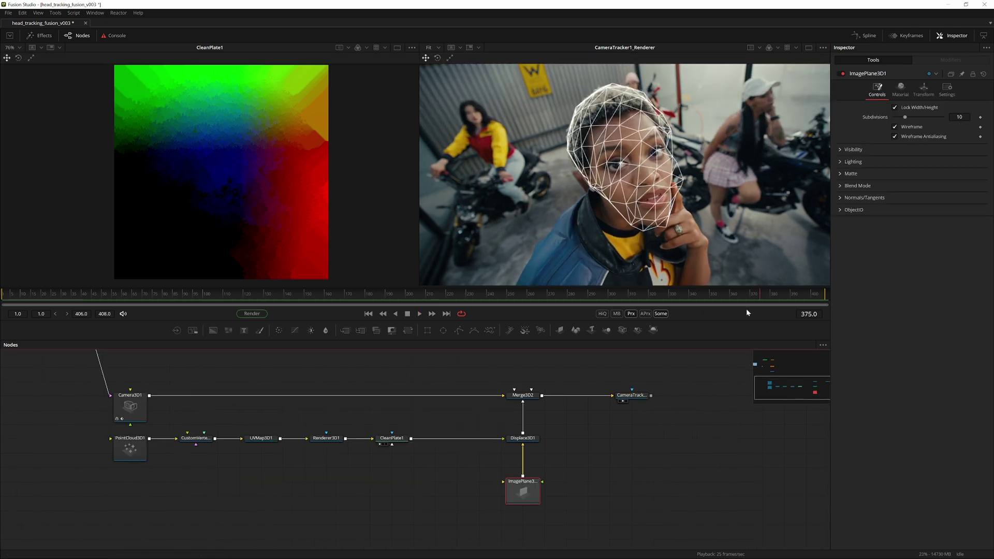
- Set the subdivisions of ImagePlane3D1 to 32 and play the shot to check the mesh on the head
left_click_drag(737, 296, 407, 299)
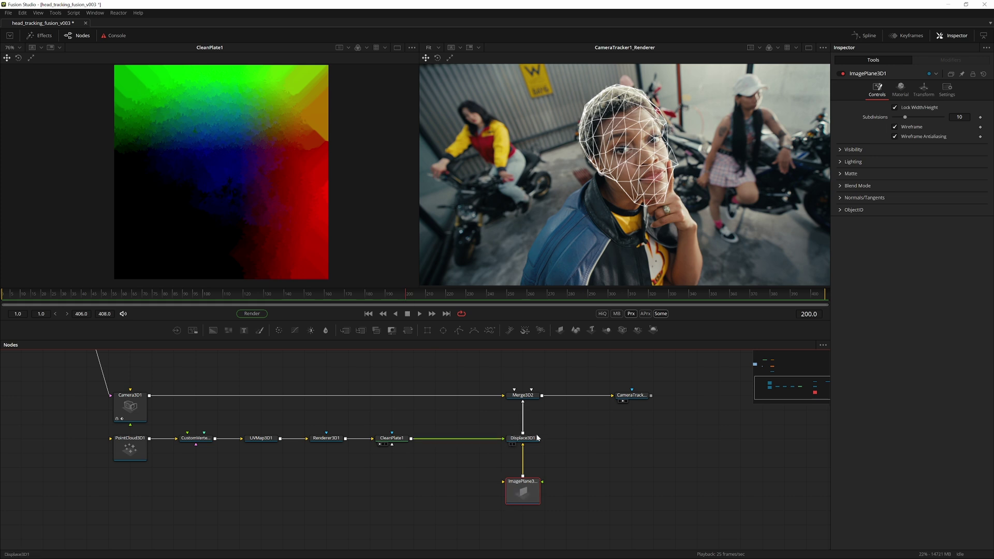
left_click_drag(906, 115, 945, 119)
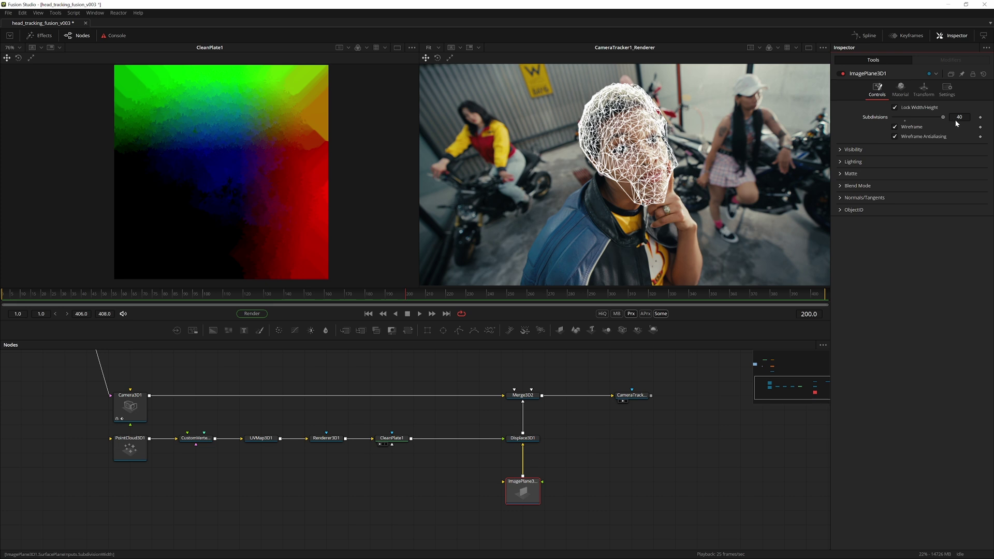
left_click(954, 118)
type("32")
key("Return")
key("space")
key("space")
- Insert a Blur node between CleanPlate1 and Displace3D1 and show it in the first viewer
left_click(400, 440)
key("ctrl+space")
type("clean")
key("BackSpace")
key("BackSpace")
key("BackSpace")
key("BackSpace")
key("BackSpace")
type("blur")
key("Return")
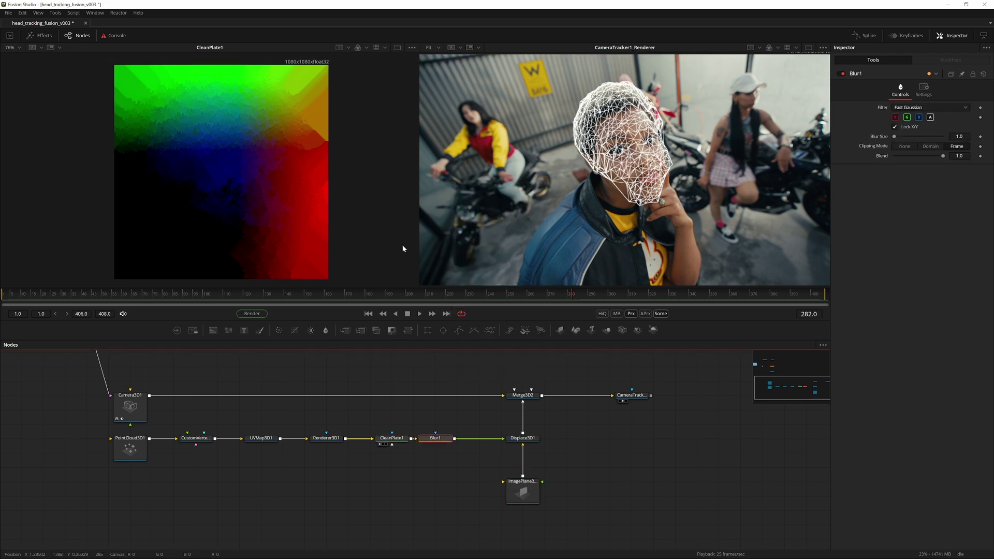
left_click_drag(446, 441, 468, 441)
key("1")
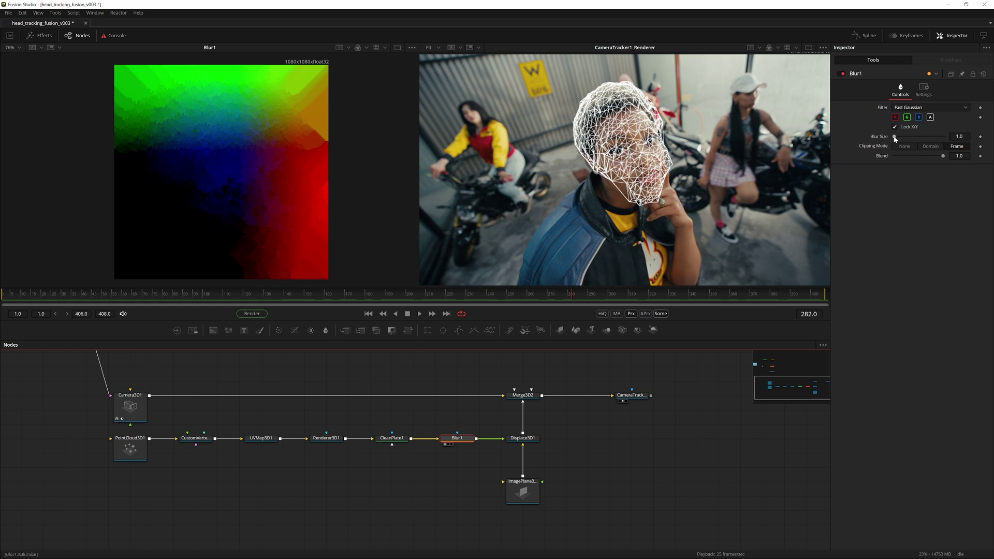
- Set the blur size of Blur1 to 48 and show Displace3D1 in the first viewer
left_click_drag(894, 136, 940, 140)
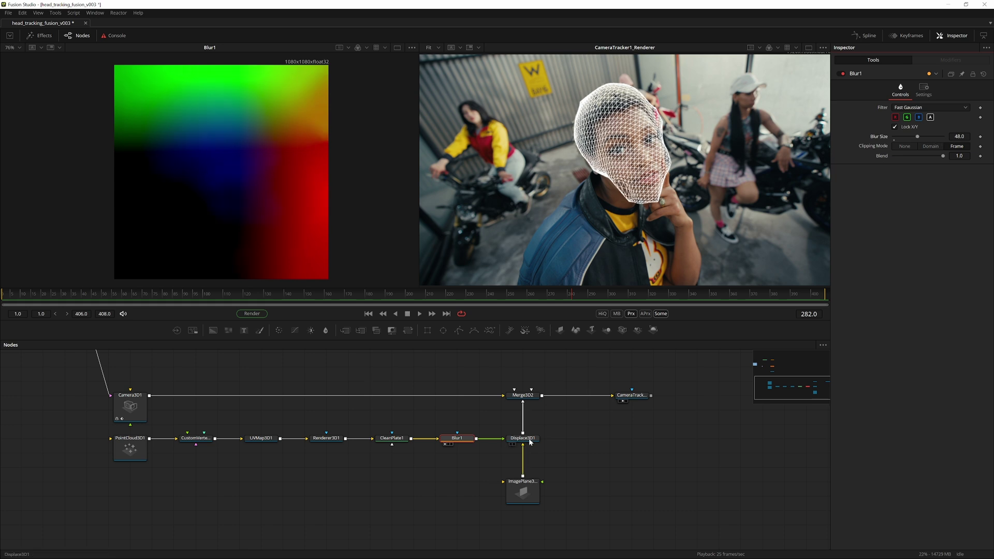
left_click(522, 438)
key("1")
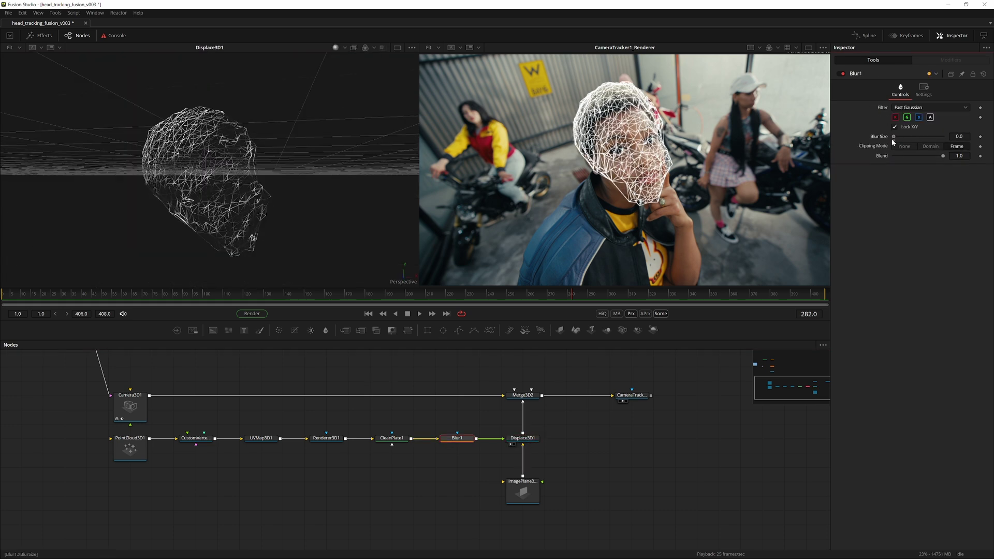
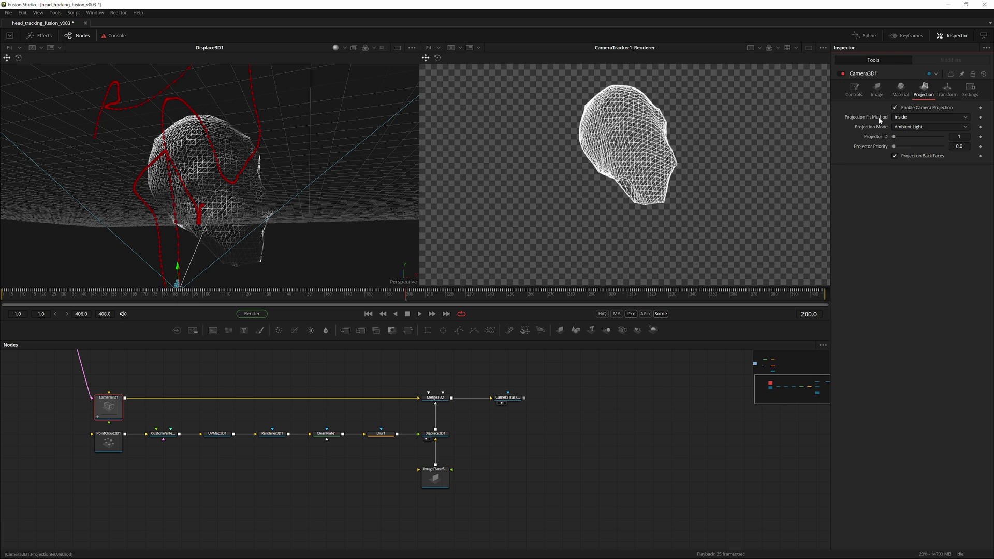
- Change the projection fit method of Camera3D1 and open the controls of ImagePlane3D1
left_click(906, 118)
left_click(908, 136)
left_click(424, 472)
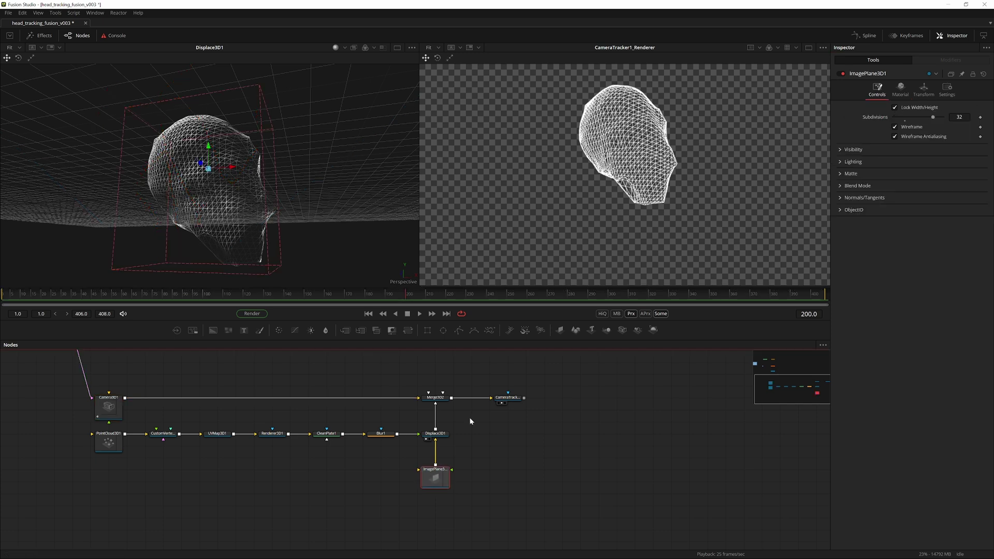
- Turn off the wireframe on ImagePlane3D1, enable lighting in CameraTracker1_Renderer, and save the composition
left_click(895, 127)
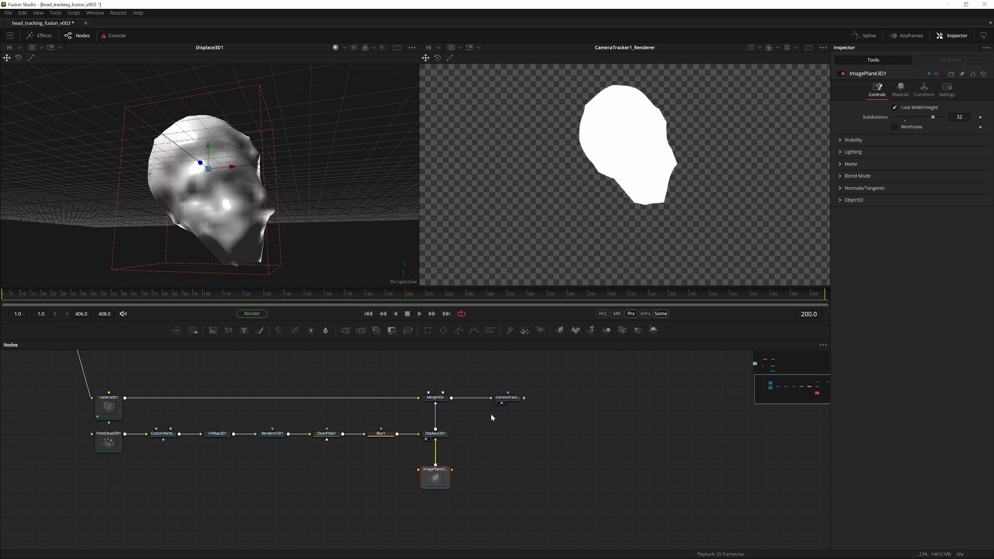
left_click(508, 397)
left_click(852, 198)
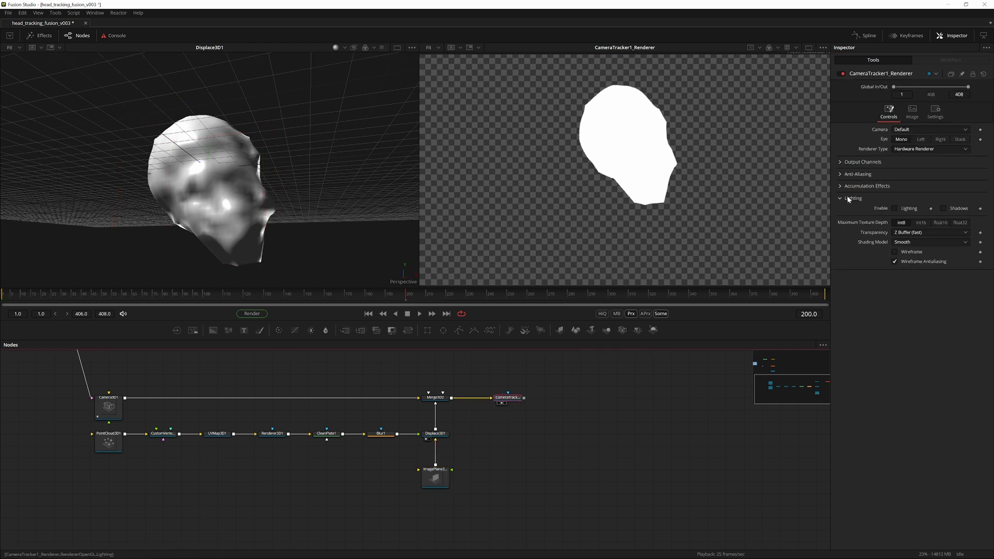
left_click(894, 208)
key("ctrl+s")
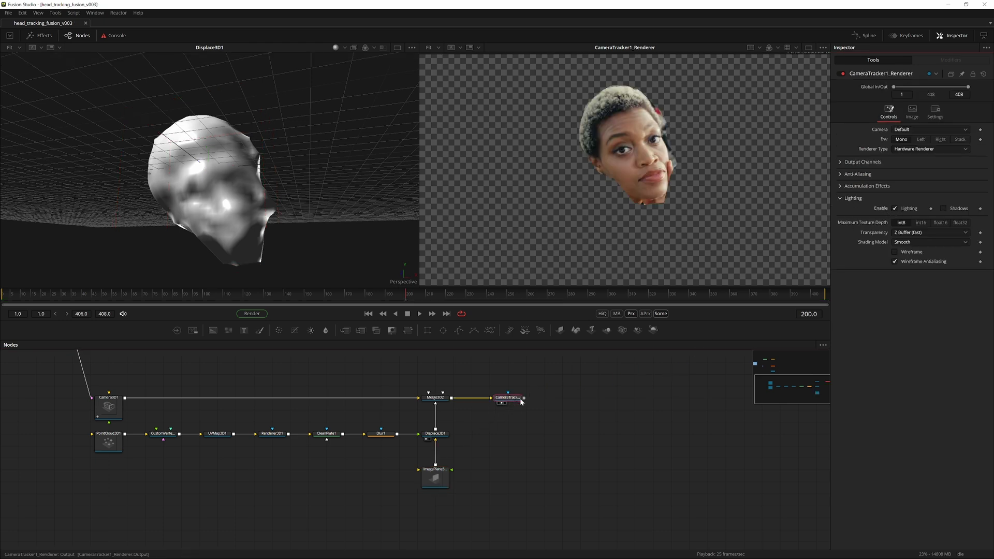
- Show Merge3D2 in the first viewer and play the shot to inspect the footage projected on the head up close
left_click(434, 397)
key("1")
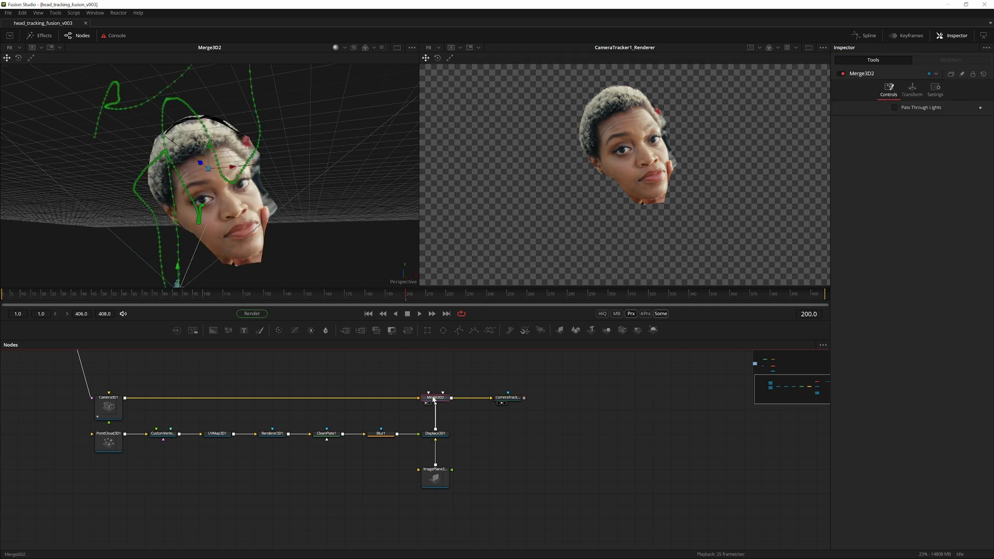
left_click_drag(228, 152, 292, 179)
scroll(259, 205, "up", 4)
key("space")
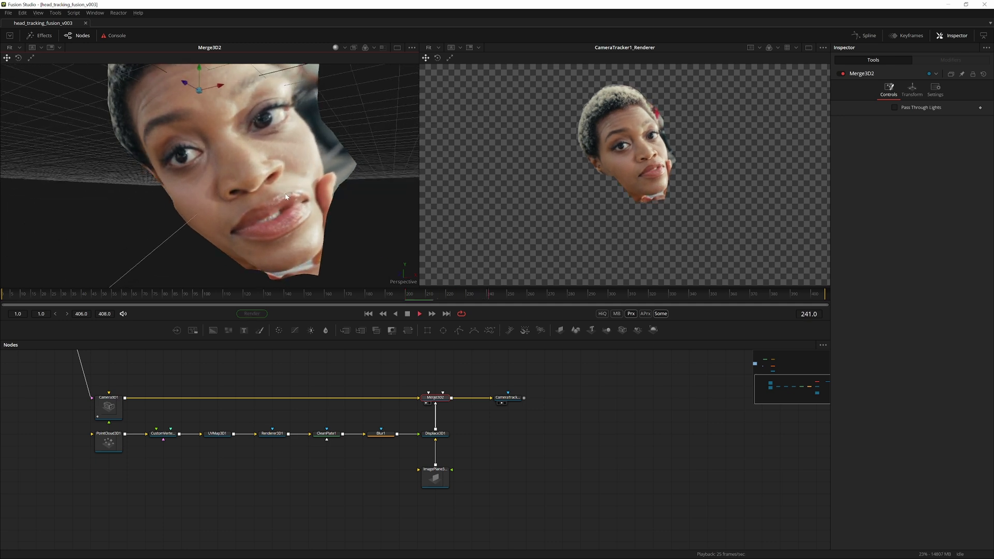
- Set the renderer type of CameraTracker1_Renderer to Hardware UV Renderer
left_click(502, 397)
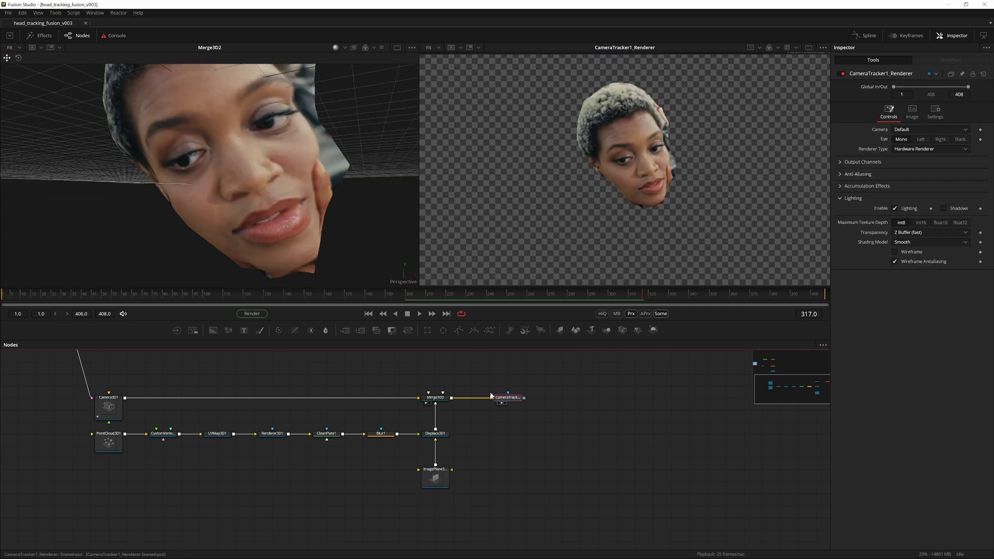
left_click_drag(498, 388, 471, 418)
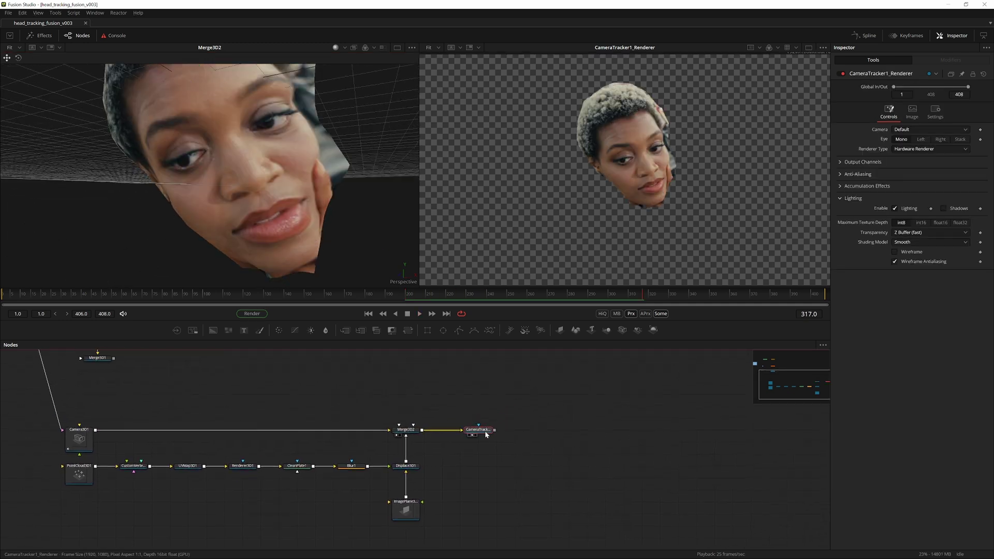
left_click(906, 150)
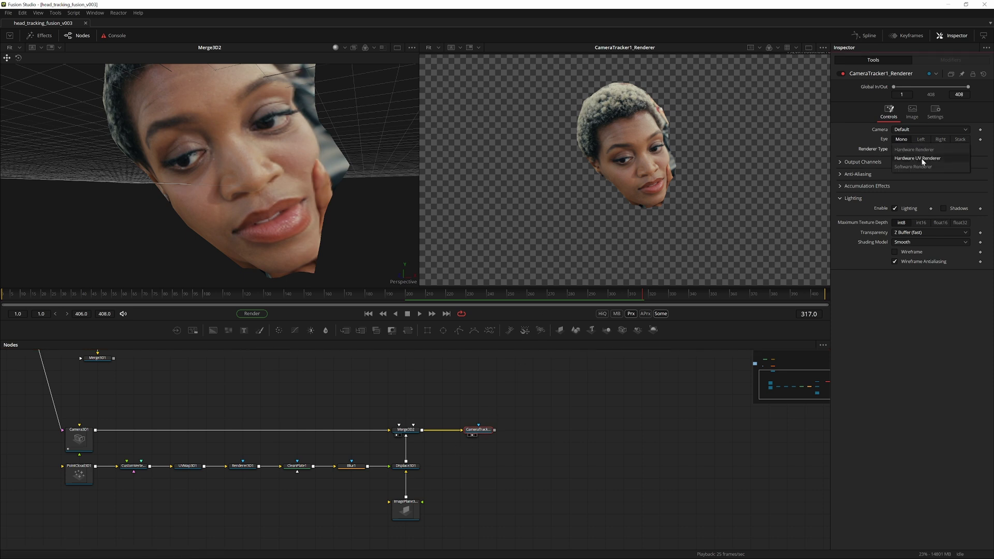
left_click(926, 161)
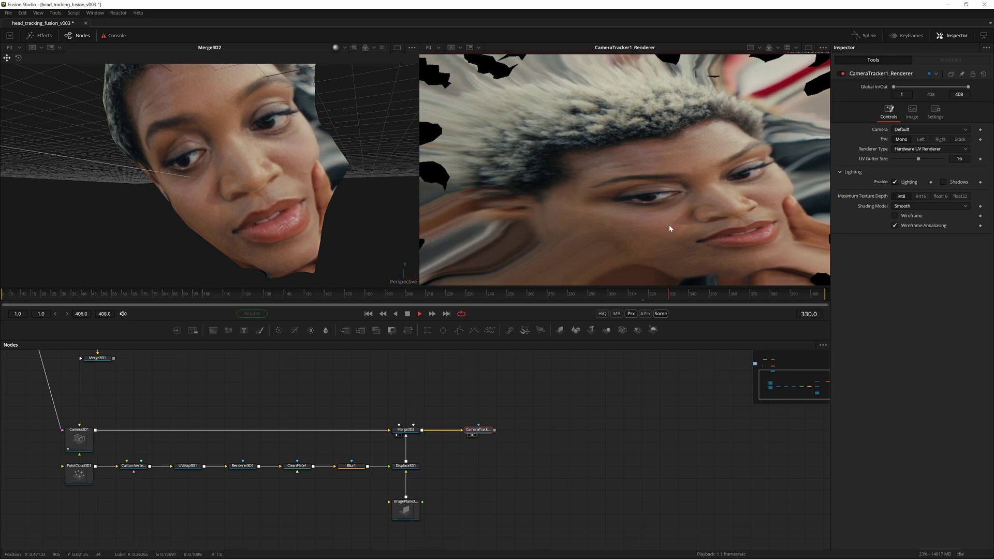
- Go to frame 199 and compare the projected head with the unwrapped texture
left_click_drag(669, 295, 405, 313)
left_click_drag(261, 150, 371, 138)
left_click_drag(220, 132, 92, 430)
left_click(86, 438)
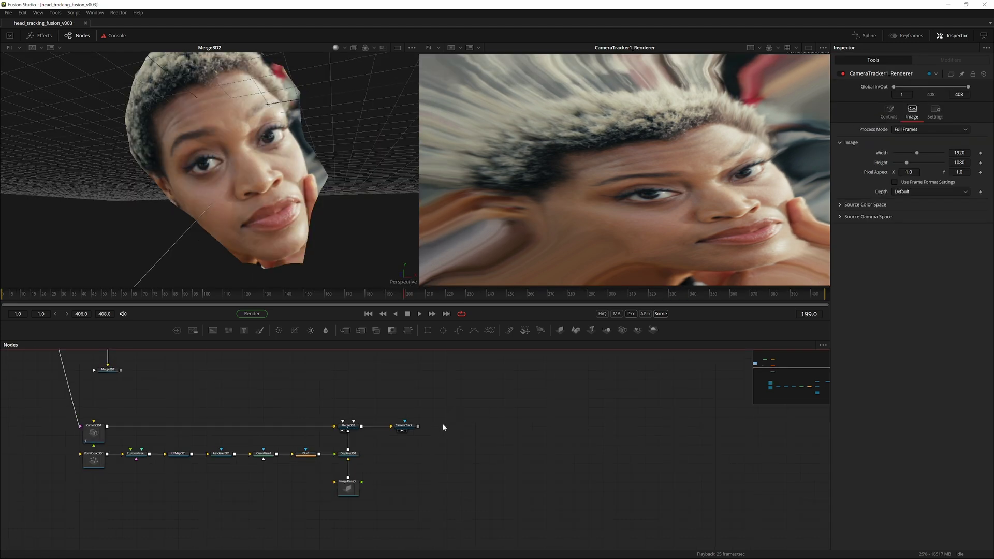
- Set the image width of CameraTracker1_Renderer to 1080 for a square texture and save the composition
left_click_drag(430, 423, 389, 412)
left_click(371, 413)
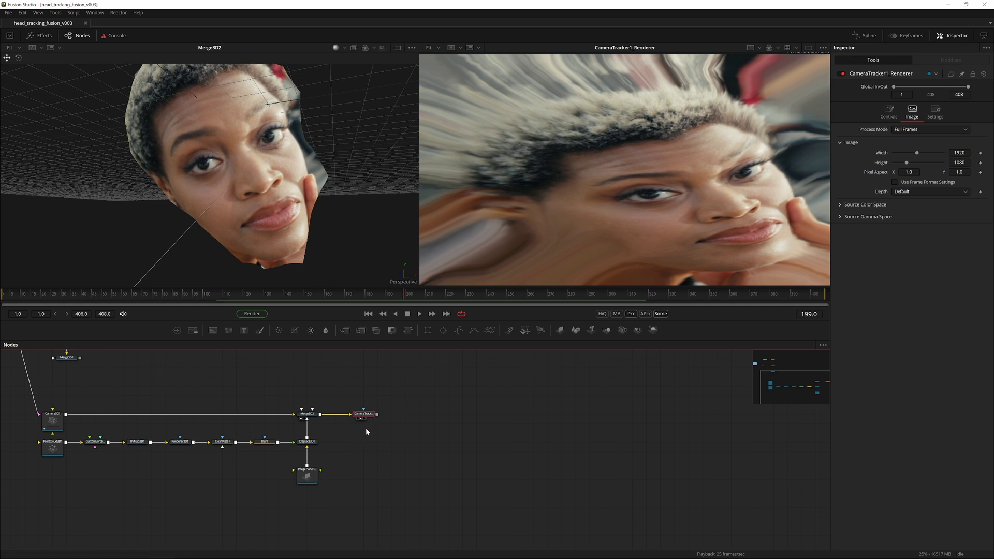
left_click(885, 113)
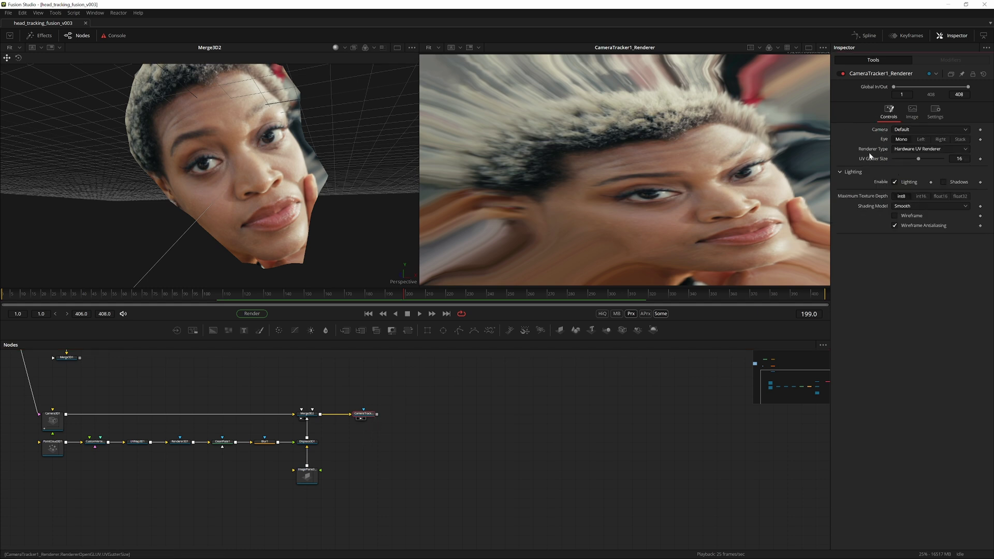
left_click(912, 112)
double_click(958, 152)
type("10")
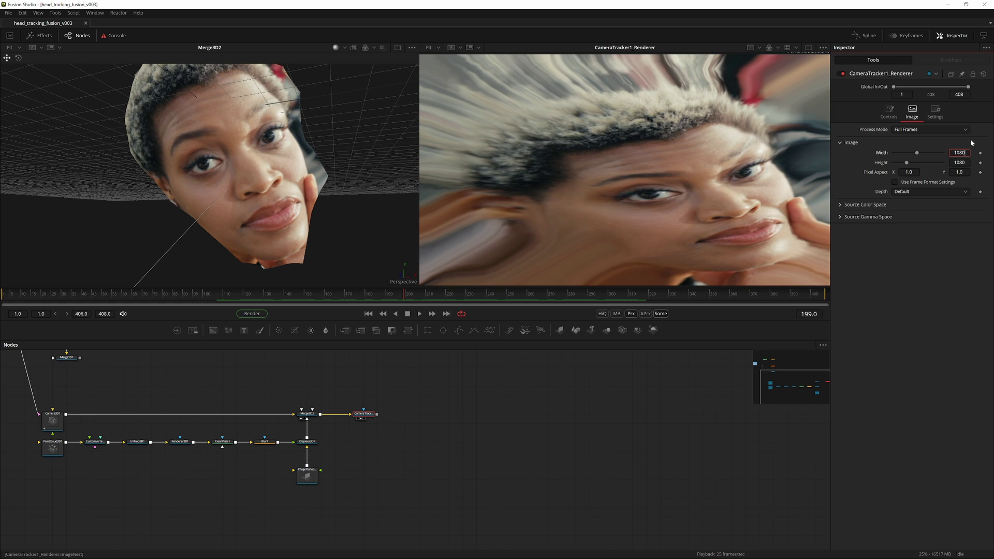
type("80")
key("Return")
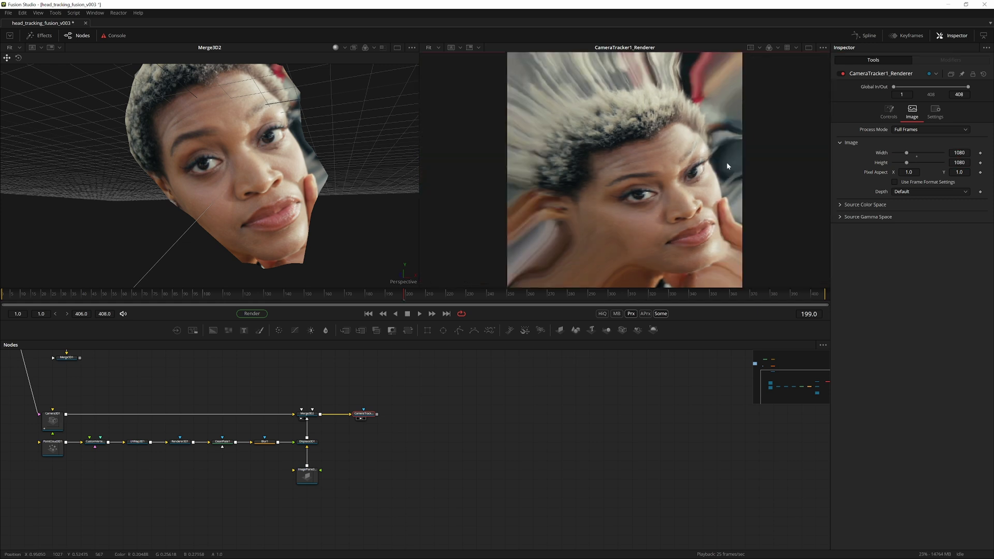
key("ctrl+s")
- Add a Replace Material 3D node below CameraTracker1_Renderer
key("shift+space")
type("renderer 3d")
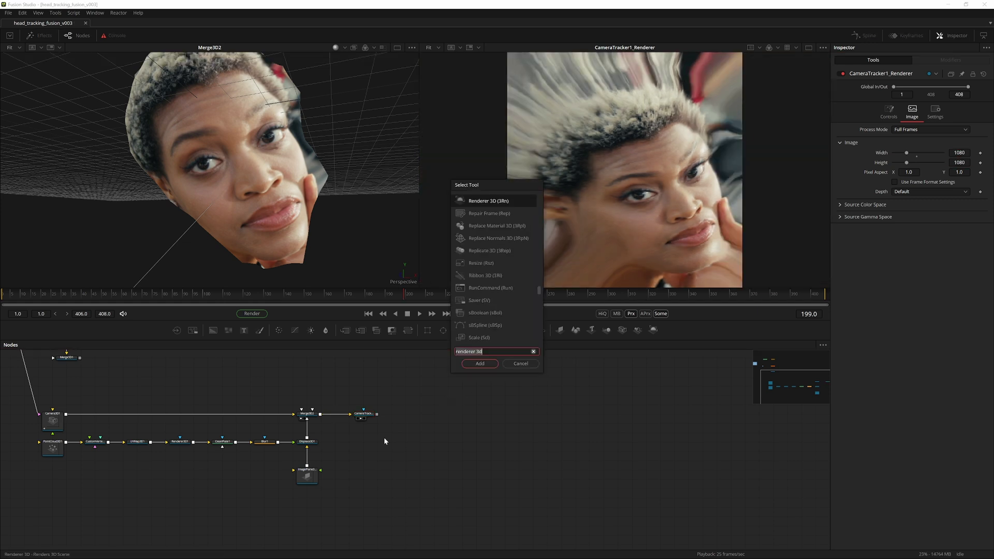
key("BackSpace")
key("BackSpace")
key("BackSpace")
key("BackSpace")
key("BackSpace")
key("BackSpace")
key("BackSpace")
key("BackSpace")
key("BackSpace")
key("BackSpace")
key("BackSpace")
type("replace")
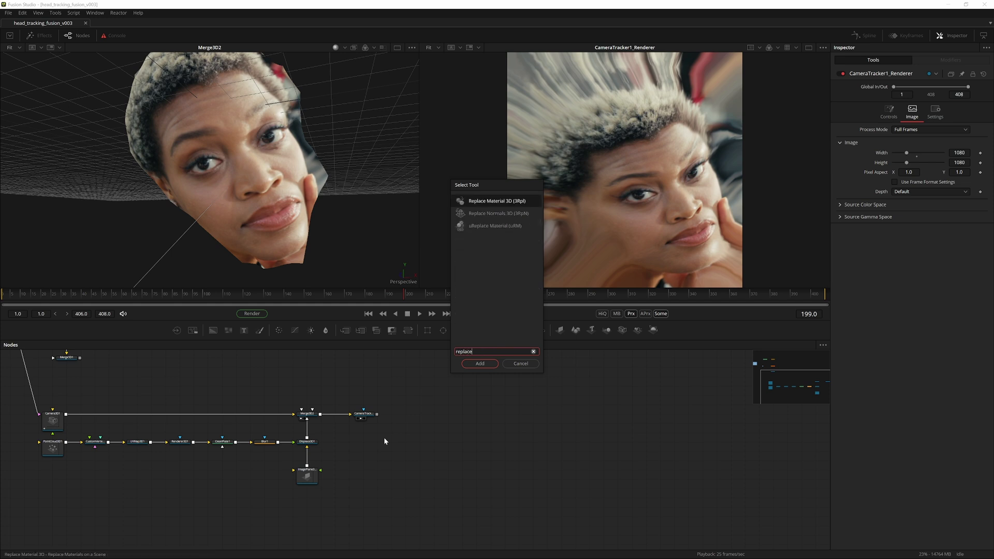
key("Return")
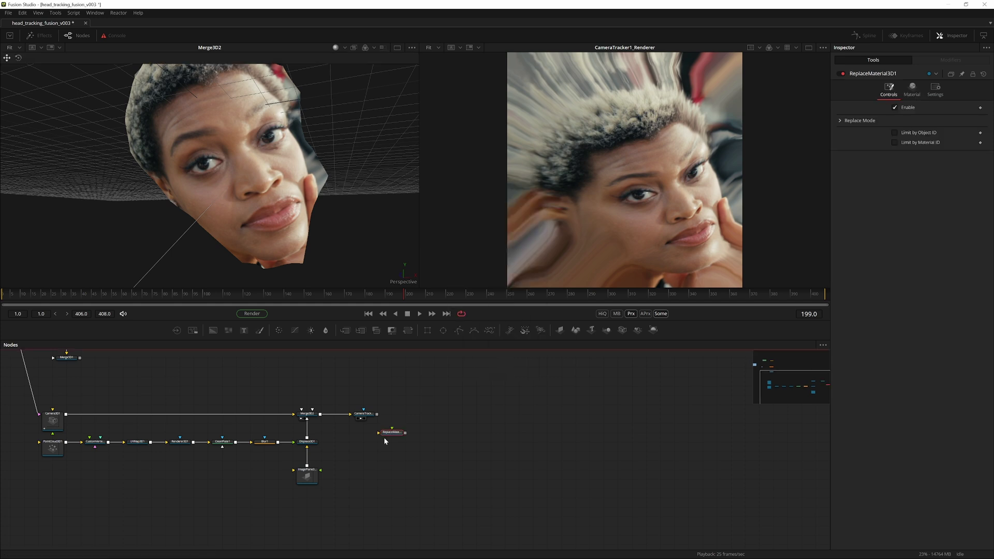
- Connect Displace3D1 as the scene and CameraTracker1_Renderer as the material of ReplaceMaterial3D1, and show it in the first viewer
left_click_drag(307, 438, 392, 442)
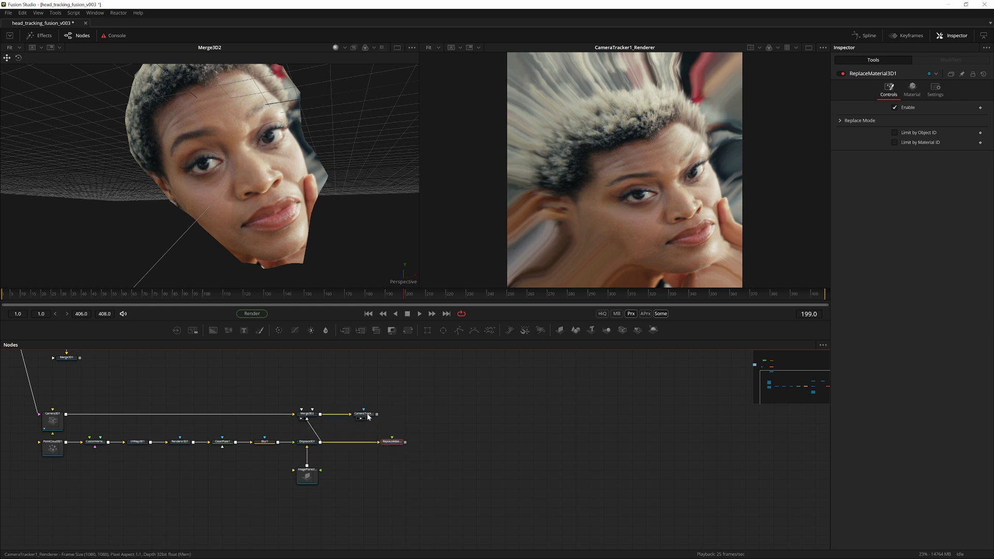
left_click_drag(377, 414, 393, 440)
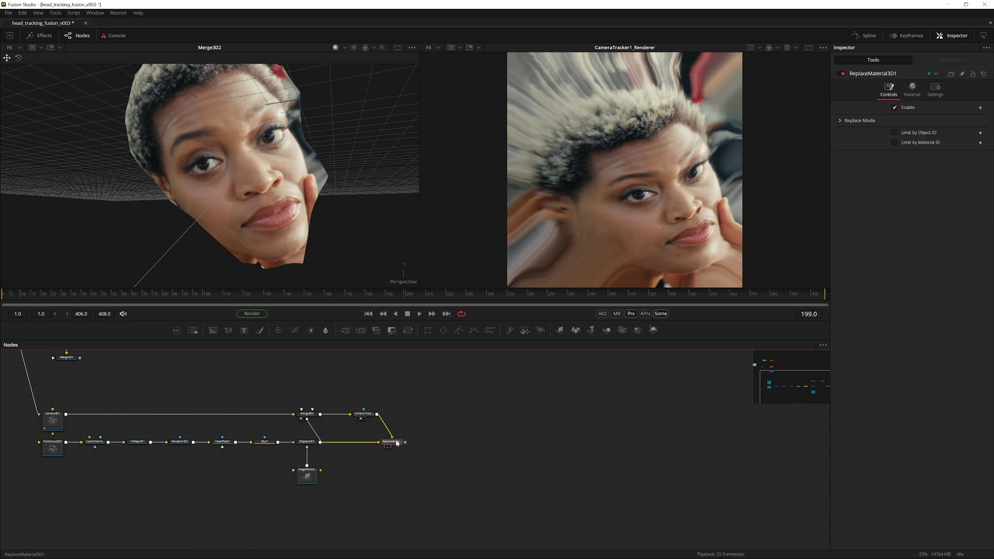
key("1")
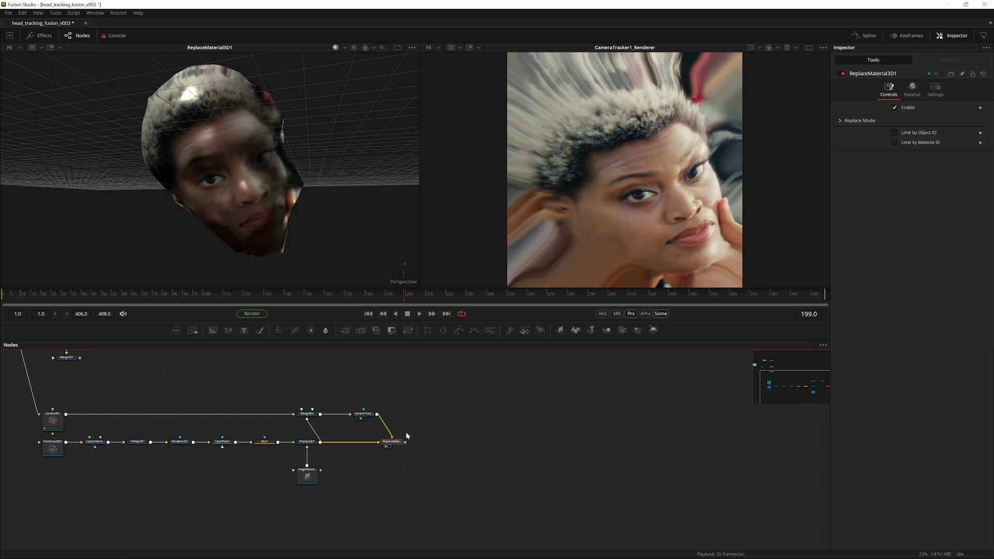
- Add a Merge 3D node after ReplaceMaterial3D1
key("shift+space")
type("replace")
key("BackSpace")
key("BackSpace")
key("BackSpace")
key("BackSpace")
key("BackSpace")
key("BackSpace")
key("BackSpace")
type("merge 3d")
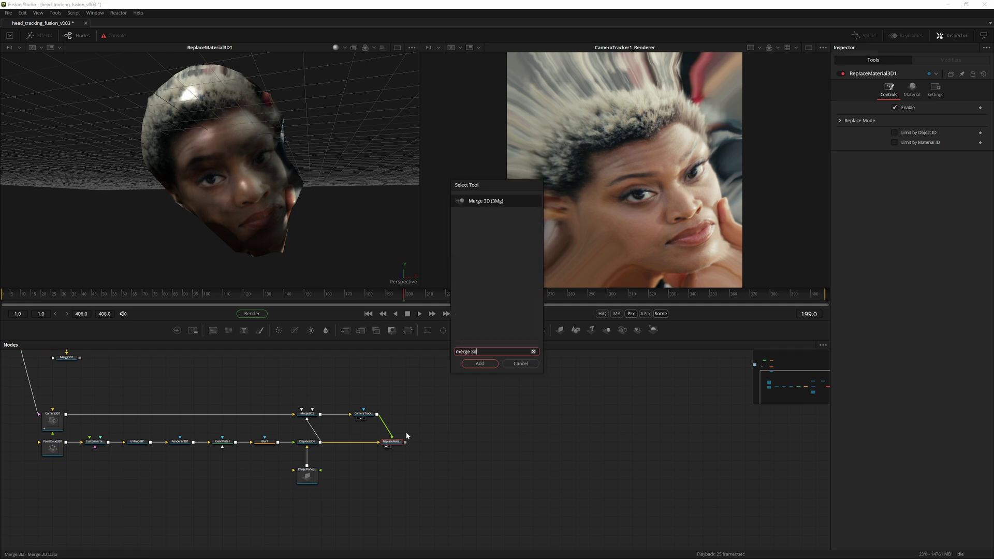
key("Return")
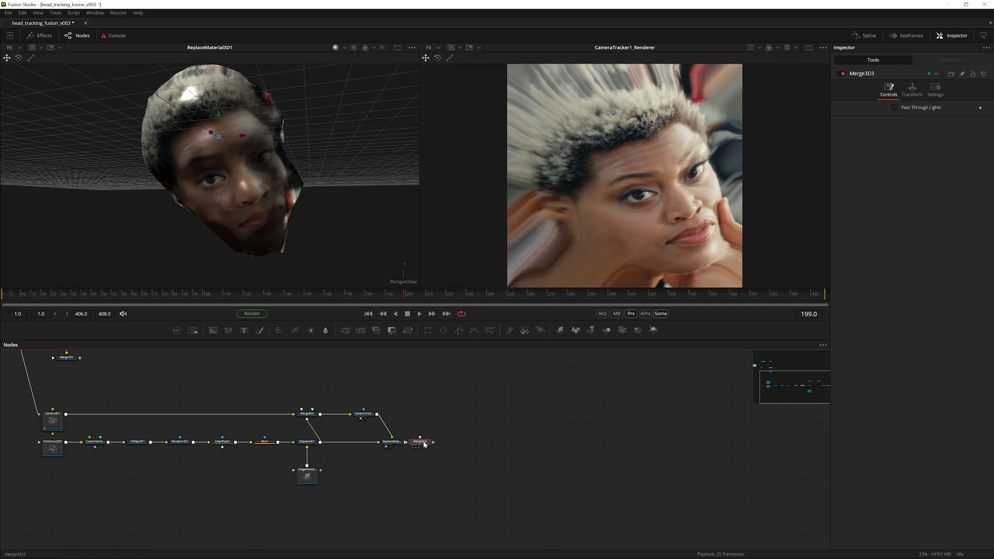
- Connect Camera3D1 to Merge3D3 through a pipe router, hide the router's incoming connection, and save the composition
left_click_drag(66, 414, 447, 415)
left_click(421, 435, "alt")
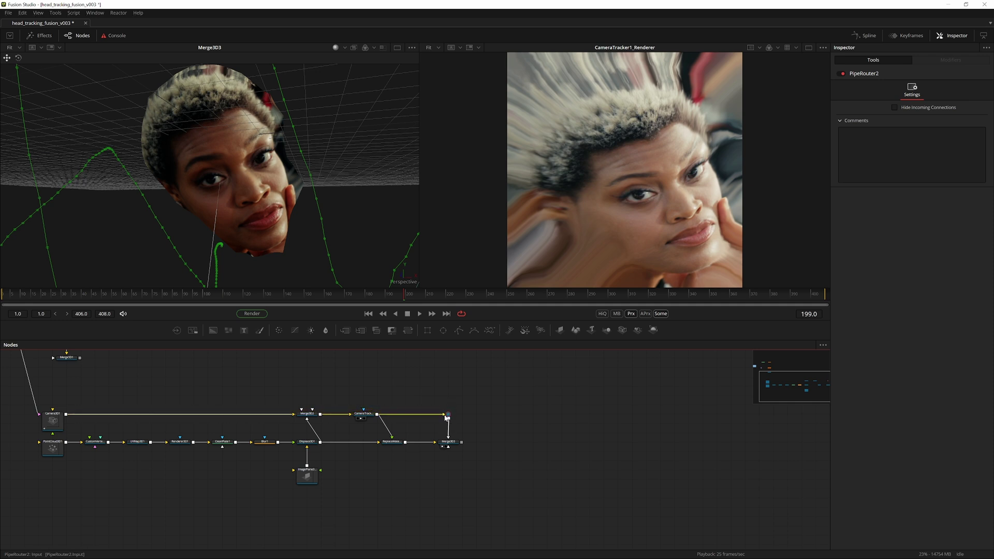
left_click(894, 108)
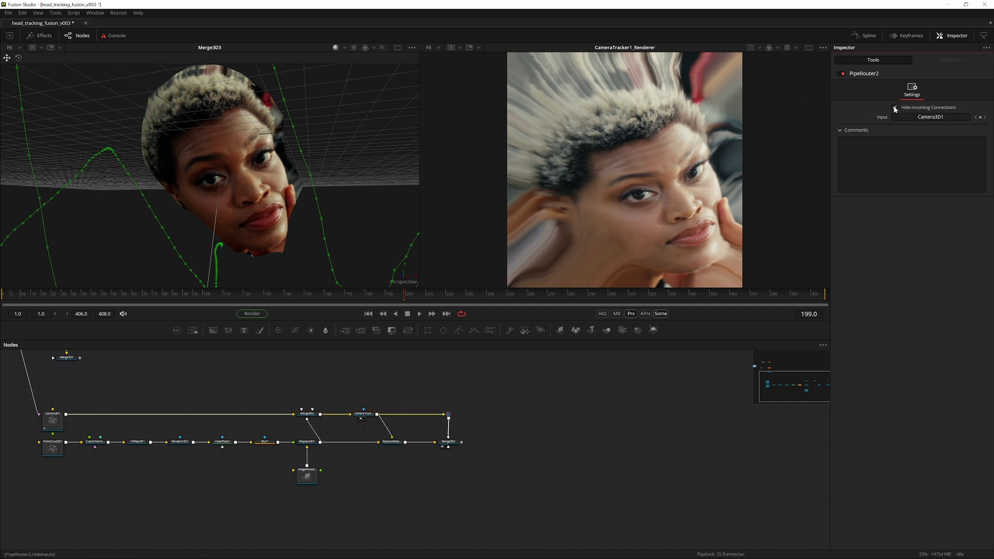
left_click(488, 400)
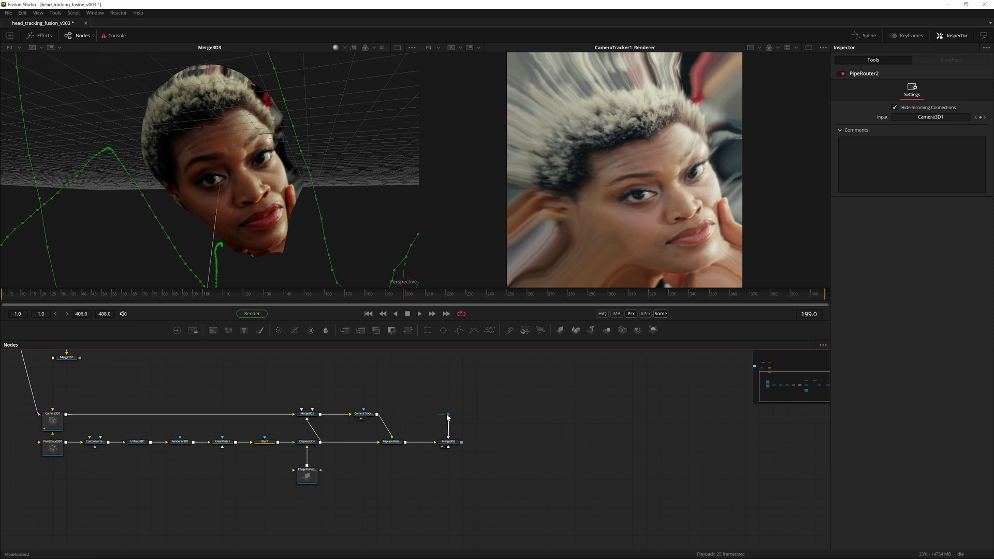
left_click_drag(448, 406, 448, 414)
key("ctrl+s")
- Add a Renderer 3D node after Merge3D3, set it to Hardware Renderer, and show it in the second viewer
left_click(450, 443)
key("shift+space")
type("renderer 3d")
key("Return")
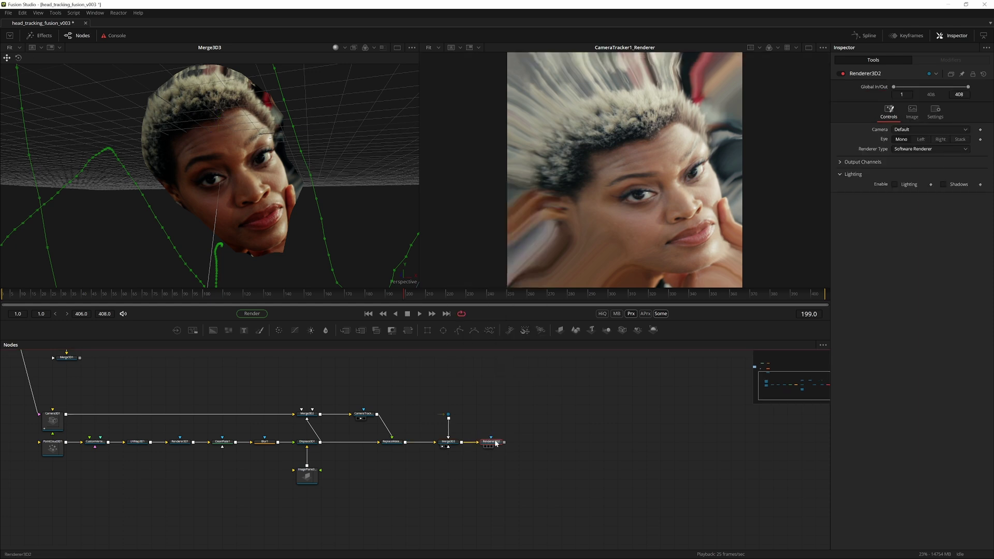
left_click(907, 150)
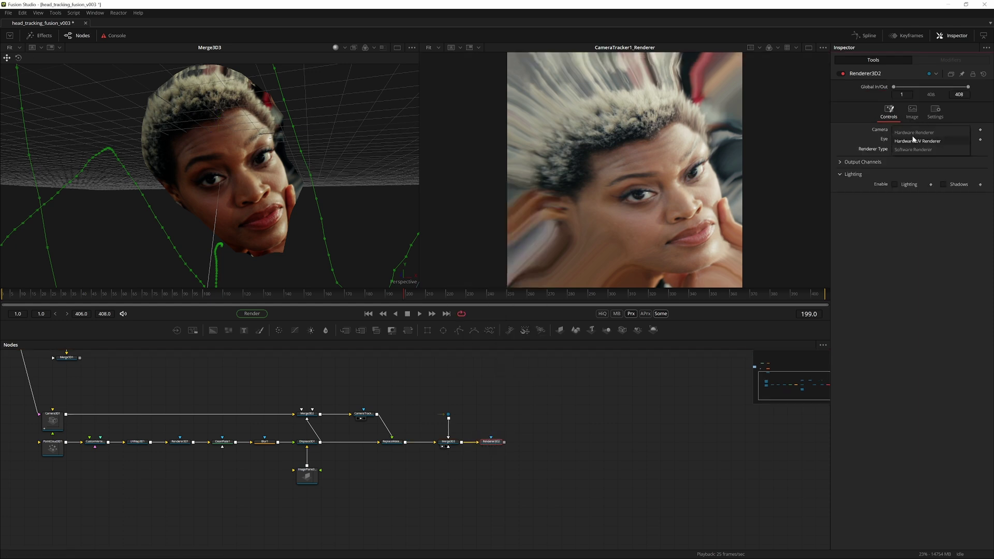
left_click(914, 133)
left_click_drag(490, 442, 504, 442)
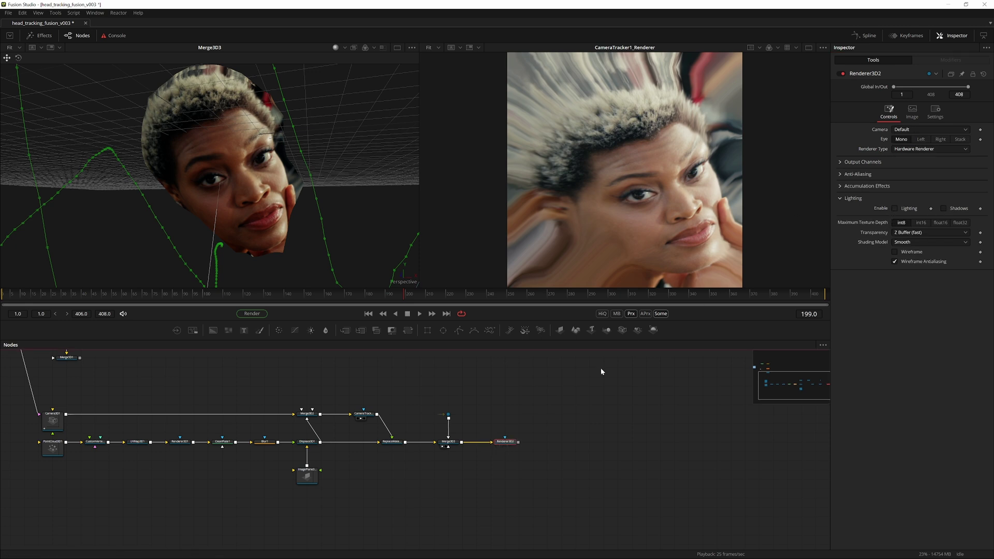
left_click(503, 445)
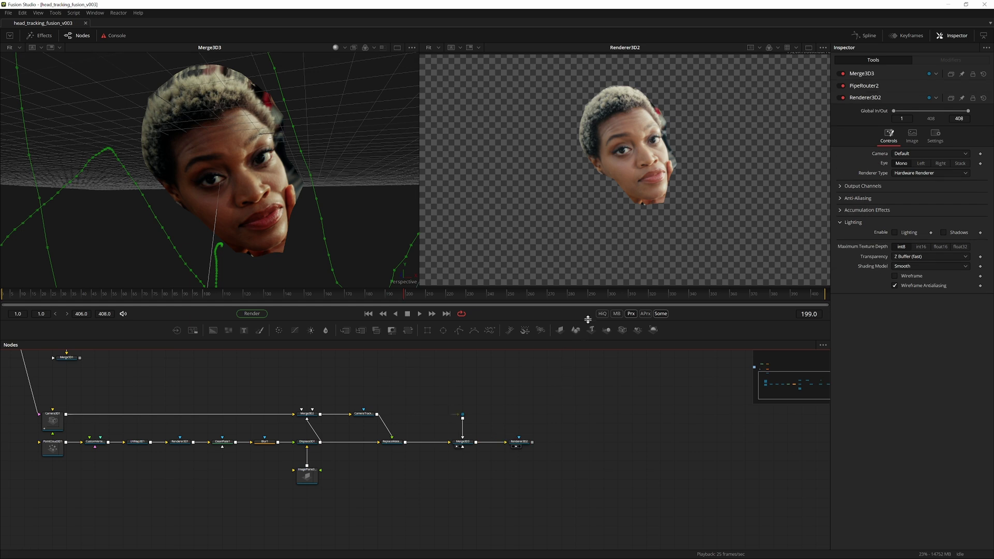
- Space out ReplaceMaterial3D1 and the nodes after it, and add a pipe router to the material connection
left_click_drag(550, 400, 395, 463)
left_click_drag(390, 435, 450, 441)
left_click(451, 408)
- Insert a Paint node between CameraTracker1_Renderer and the material's pipe router
left_click(373, 413)
key("shift+space")
type("paint")
key("Return")
left_click_drag(394, 414, 413, 416)
- Show Paint1 in the first viewer and choose the Stroke tool with the Clone apply mode
left_click(366, 414)
key("1")
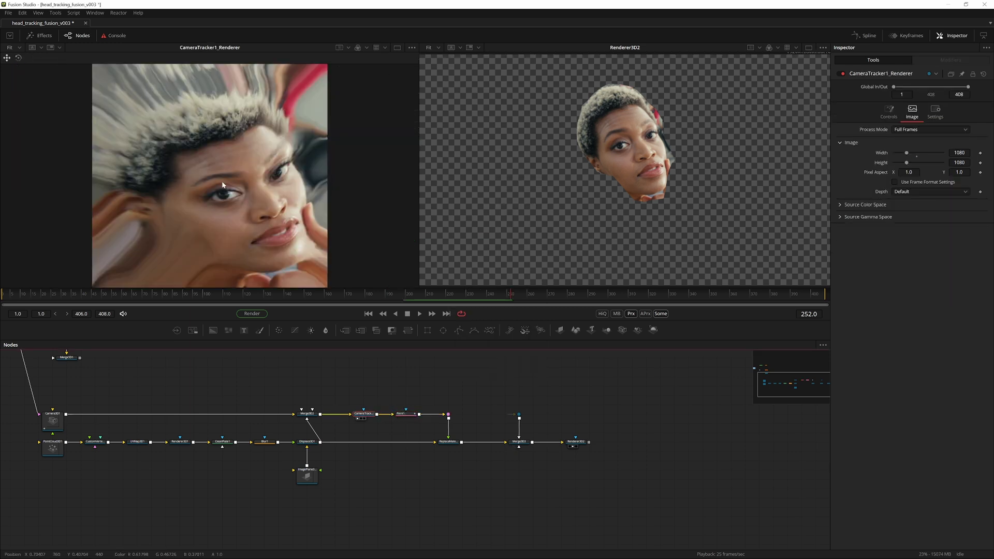
left_click(406, 414)
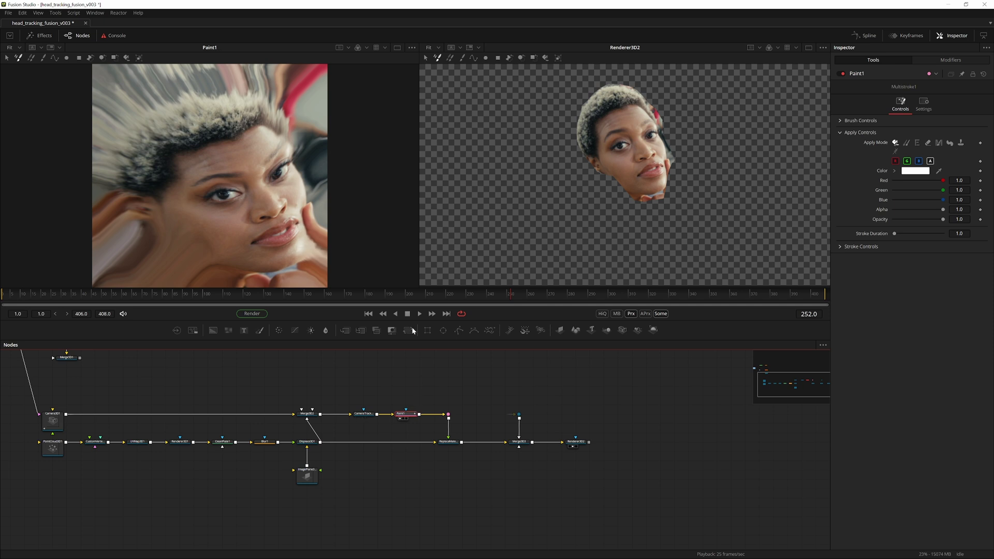
left_click(44, 58)
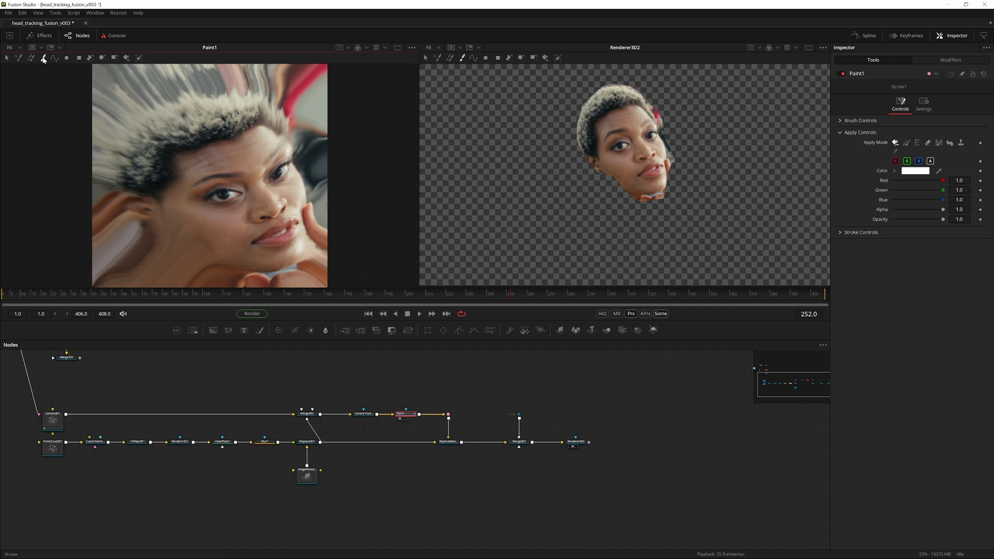
left_click(906, 143)
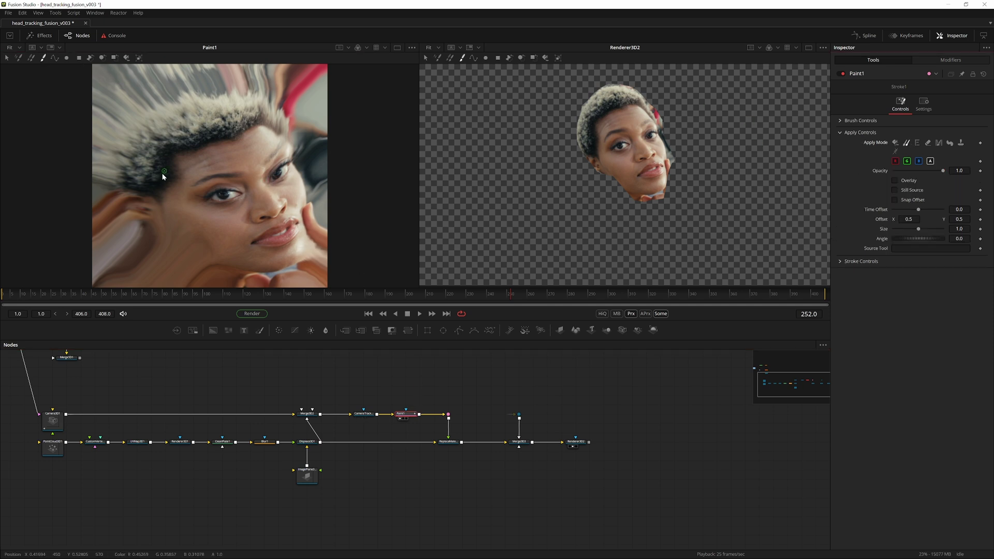
- Clone cheek and surrounding skin over the eye nearest the ear on the unwrapped face texture to paint it out
left_click_drag(193, 172, 212, 157)
scroll(213, 159, "up", 2)
scroll(274, 222, "up", 2)
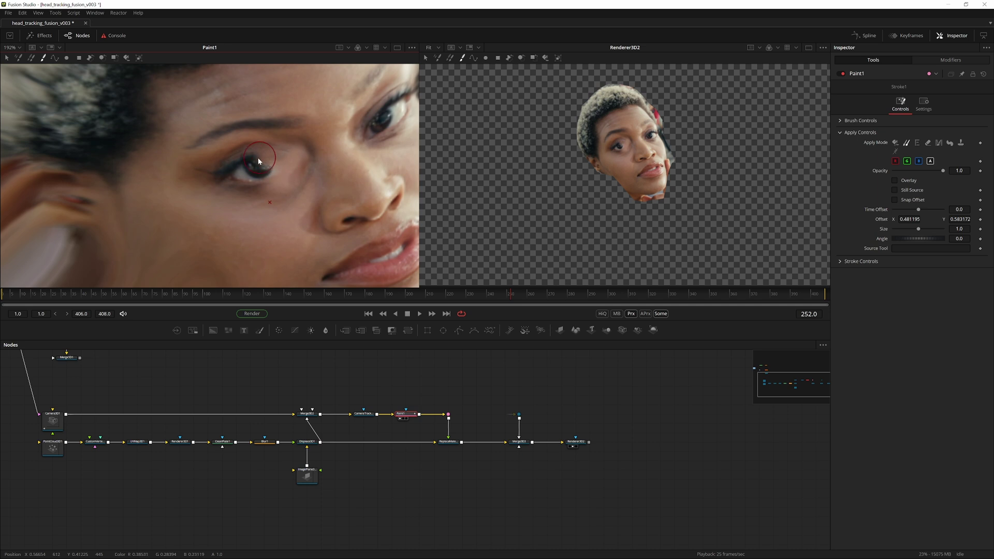
mouse_move(241, 177)
left_mouse_down()
mouse_move(284, 168)
mouse_move(248, 161)
mouse_move(265, 168)
mouse_move(257, 147)
left_mouse_up()
left_click(206, 171)
left_click(201, 177)
left_click_drag(263, 201, 235, 204)
left_click(206, 152)
left_click(201, 144)
left_click_drag(218, 145, 237, 138)
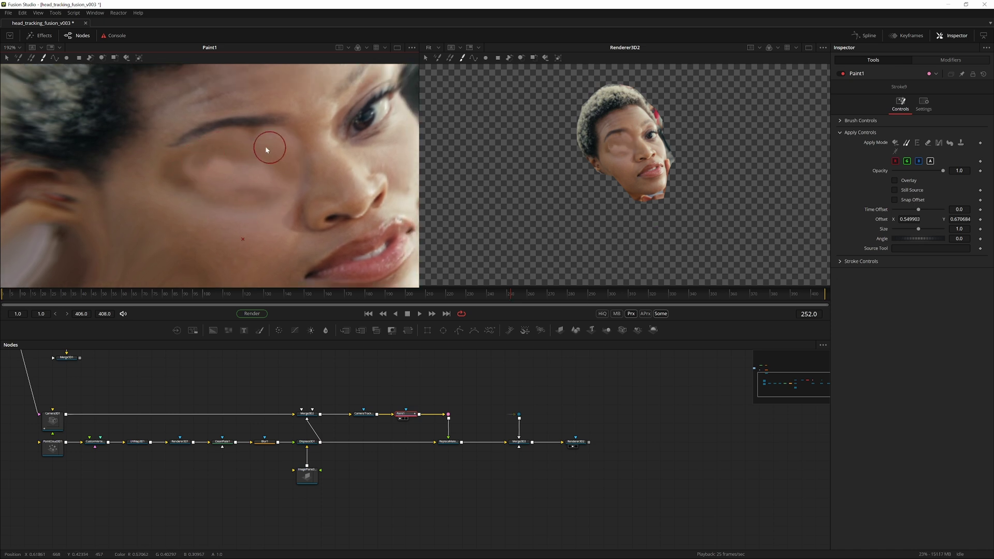
- Make room by shifting the nodes after Paint1 and insert a Merge node between Paint1 and the material's pipe router
scroll(233, 165, "down", 2)
left_click(576, 441)
key("space")
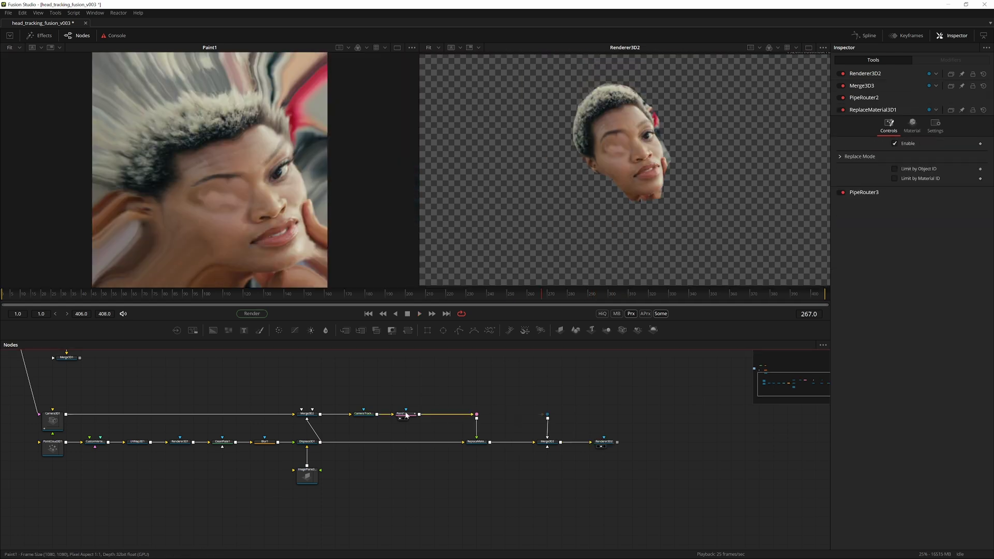
left_click(407, 415)
key("shift+space")
type("merge")
key("Return")
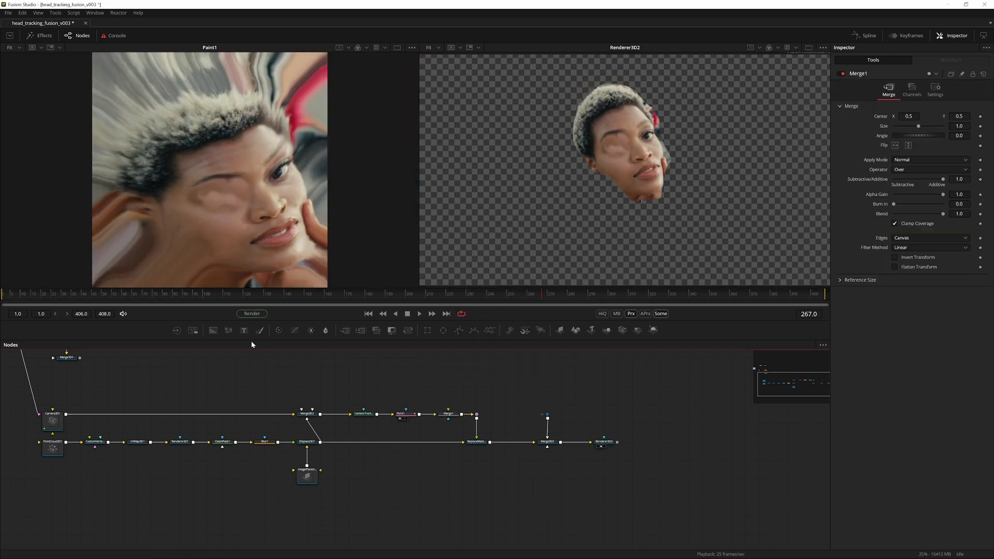
- Add a text node as the foreground of Merge1 and show Merge1 in the first viewer
left_click(244, 330)
left_click_drag(463, 383, 449, 414)
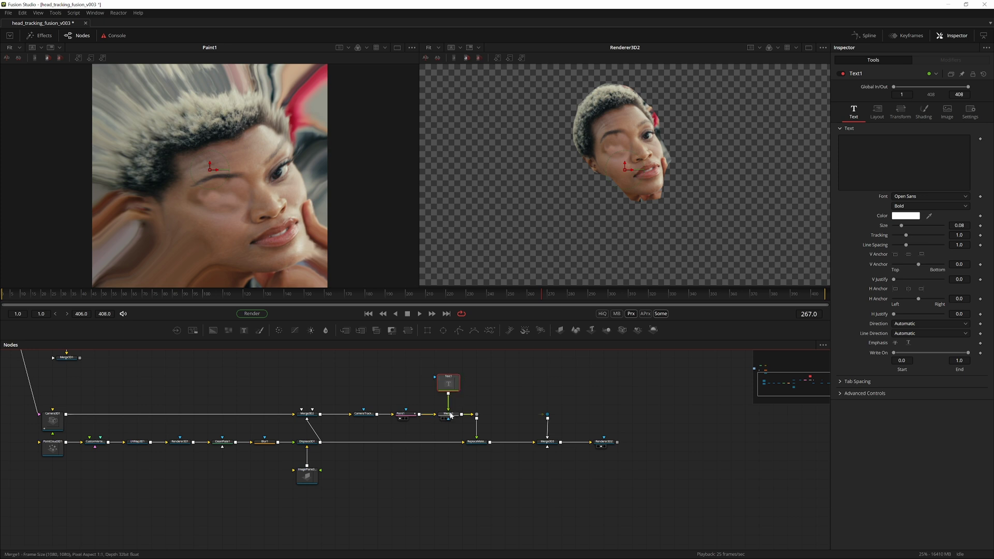
left_click(449, 414)
- Set the text to "Tattoo" and tilt and position it across the forehead of the unwrapped face
left_click(444, 381)
type("Tattoo")
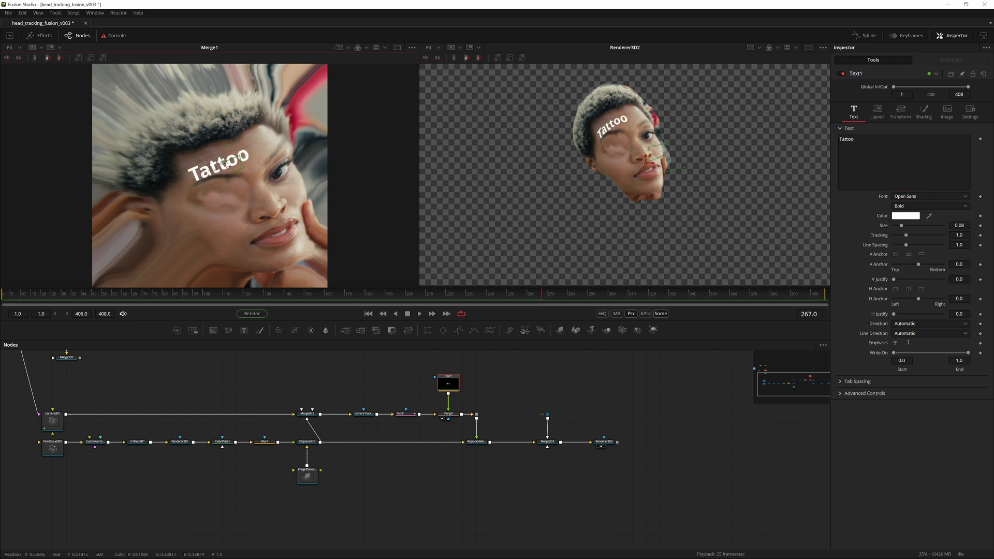
mouse_move(224, 163)
left_mouse_down()
mouse_move(245, 148)
mouse_move(223, 157)
left_mouse_up()
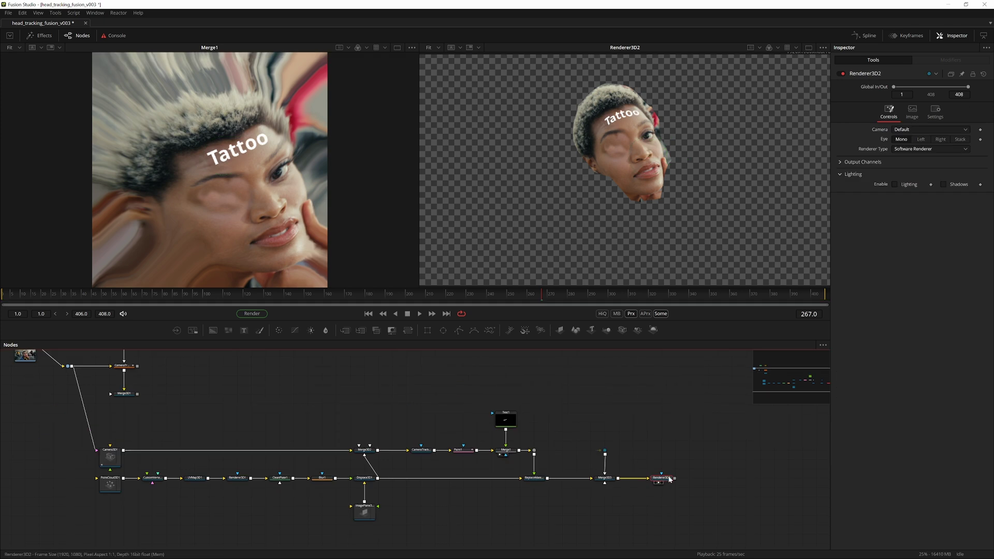
- Merge the Renderer3D2 output over the original footage, swapping the merge inputs, routing the footage connection neatly and showing the result in the second viewer
left_click_drag(628, 389, 662, 423)
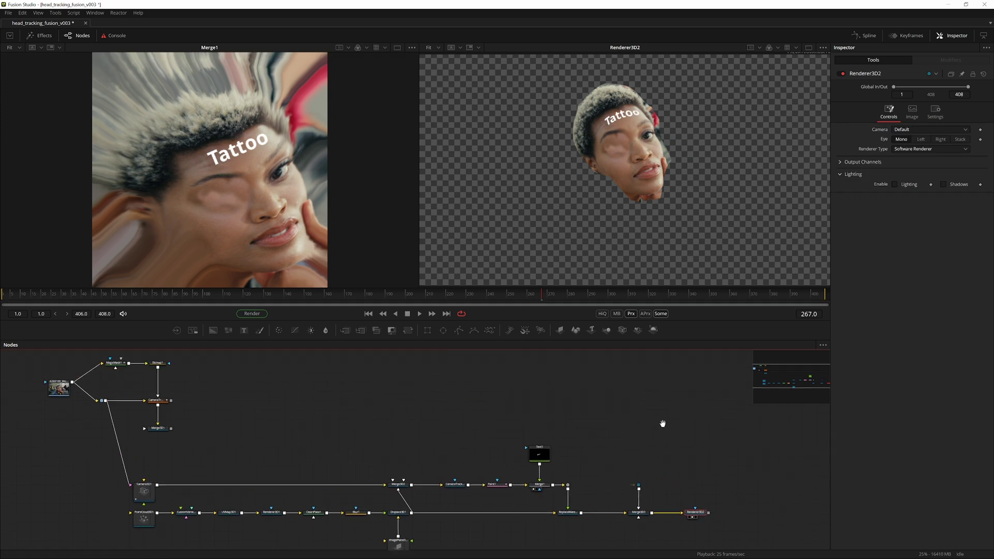
key("ctrl+f")
left_click_drag(156, 381, 580, 430)
key("2")
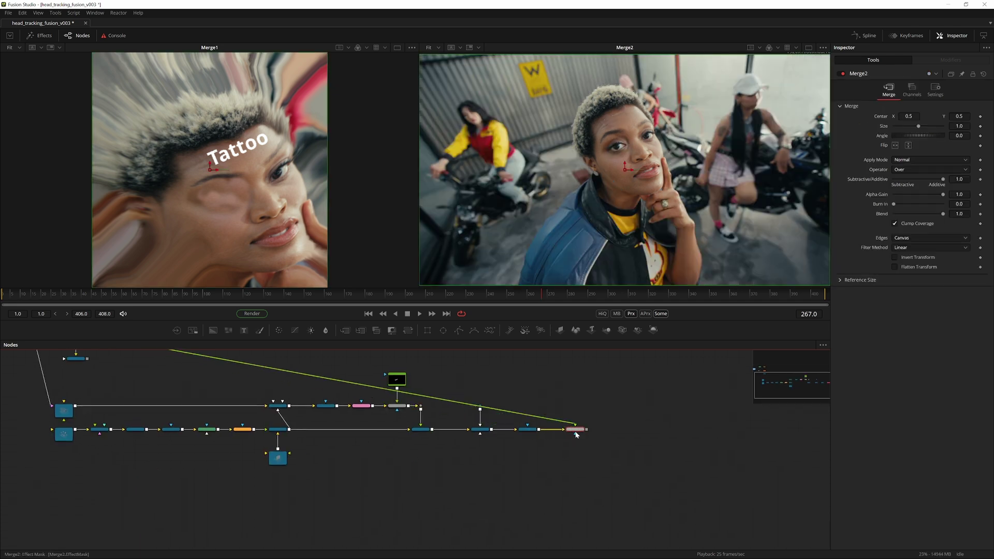
scroll(576, 434, "up", 4)
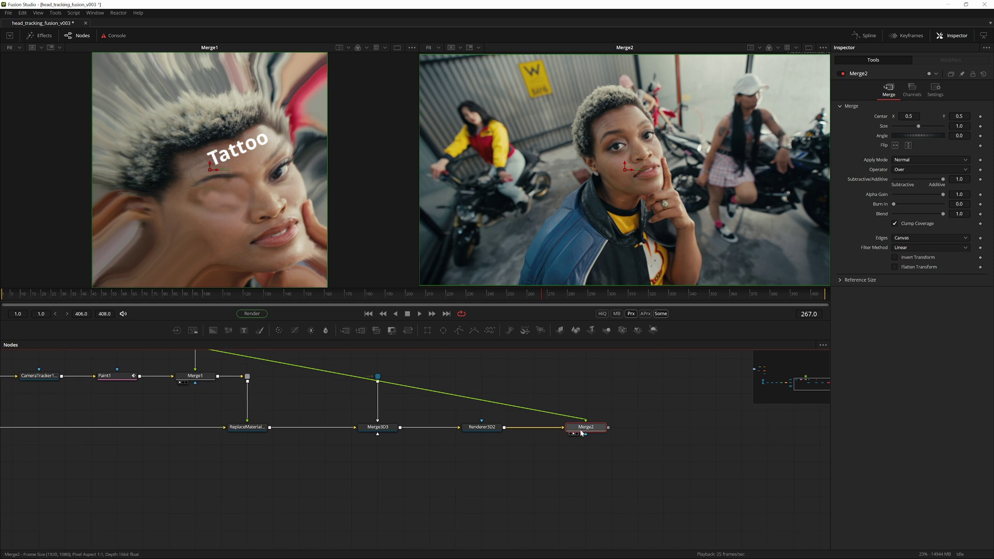
key("ctrl+t")
scroll(590, 414, "down", 4)
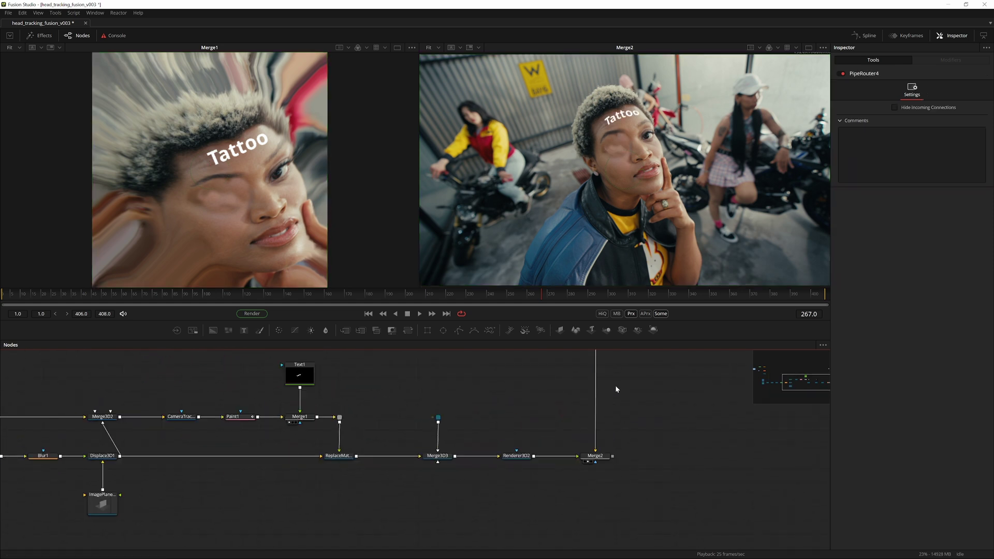
- Scrub the timeline to frame 281 to check the composite and locate Blur1 in the node chain
left_click_drag(543, 295, 570, 294)
left_click_drag(55, 461, 230, 450)
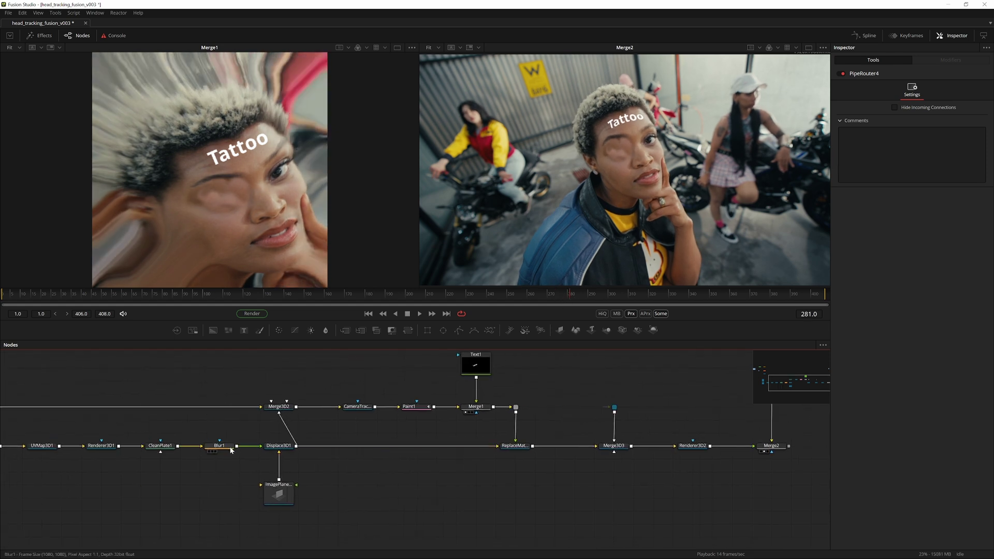
left_click(224, 448)
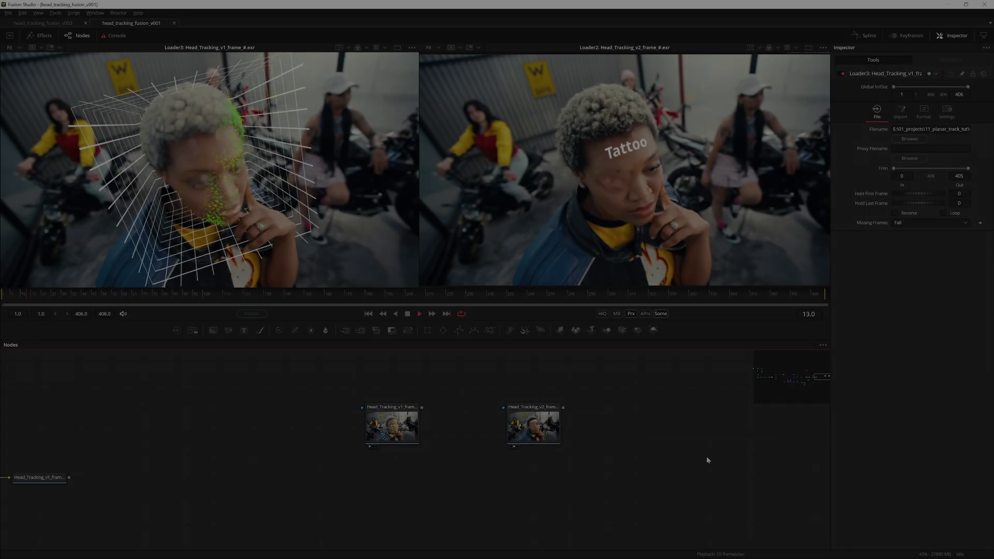